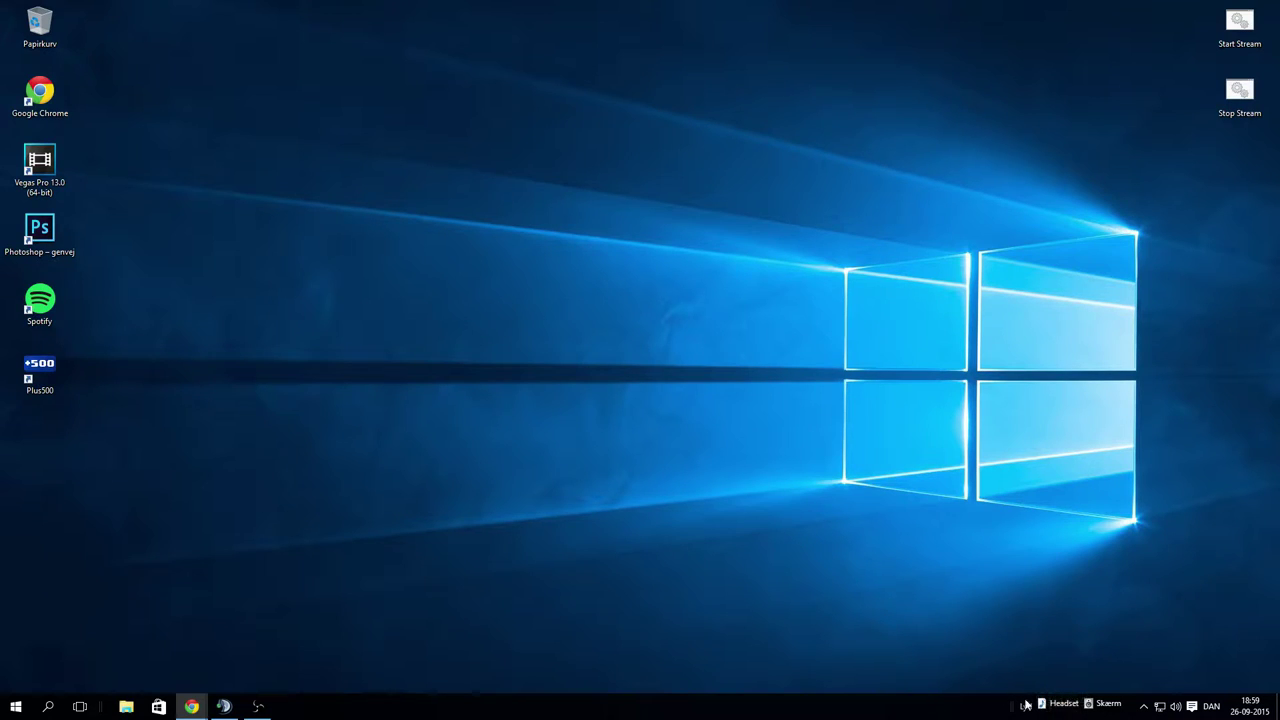
# Widen the Lyd toolbar on the taskbar and set ASUS VN247-4 as the default playback device in the Windows sound settings
pyautogui.moveTo(1010, 703); pyautogui.dragTo(974, 704)
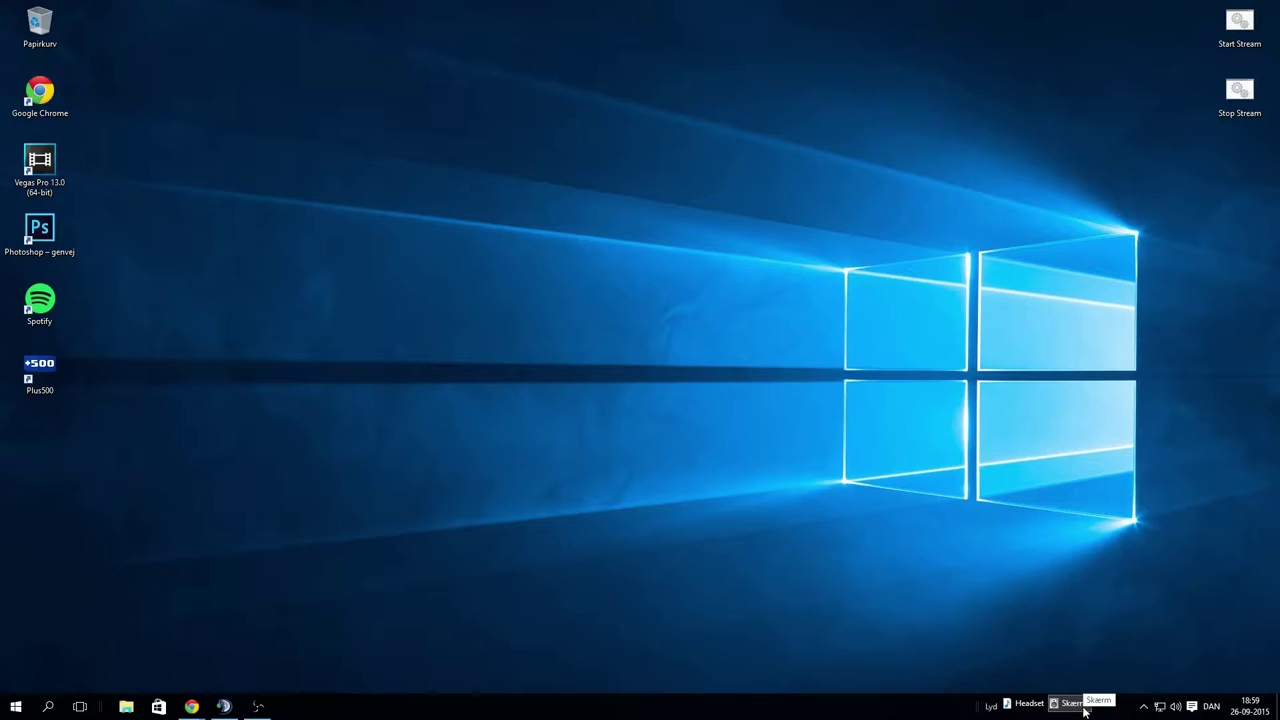
pyautogui.rightClick(1175, 706)
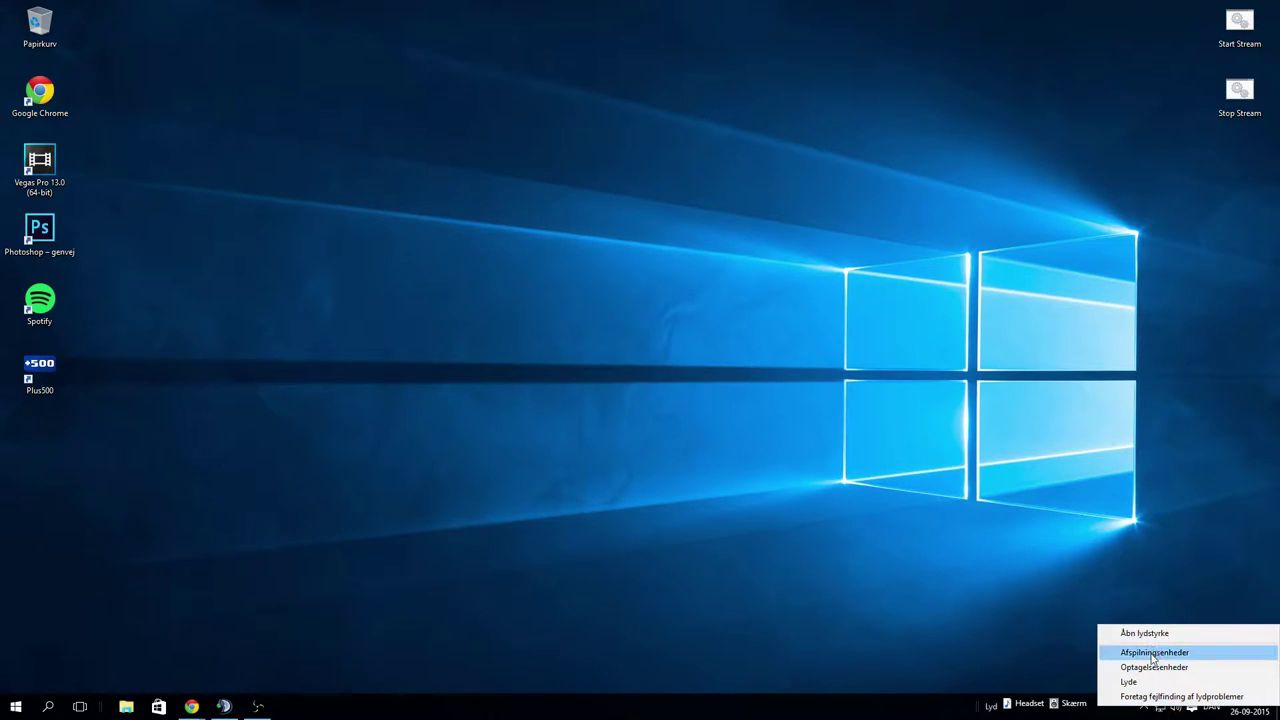
pyautogui.click(1153, 656)
pyautogui.click(172, 190)
pyautogui.click(272, 367)
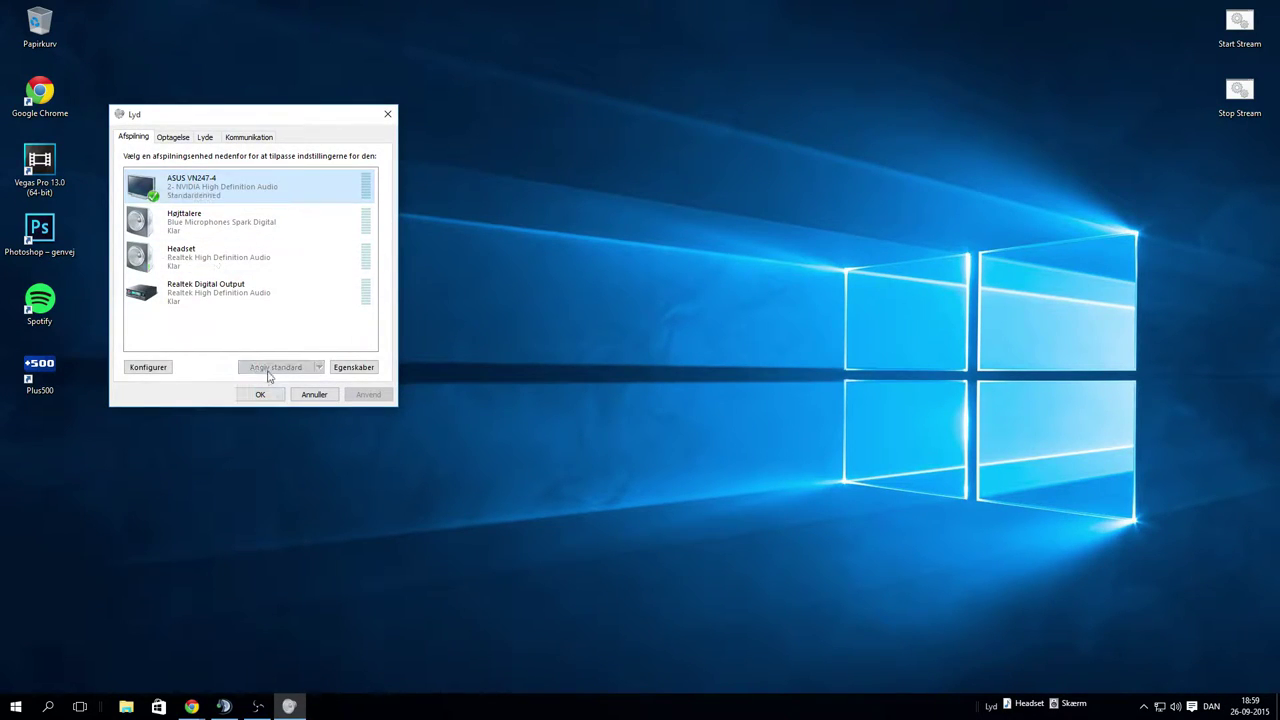
pyautogui.click(262, 395)
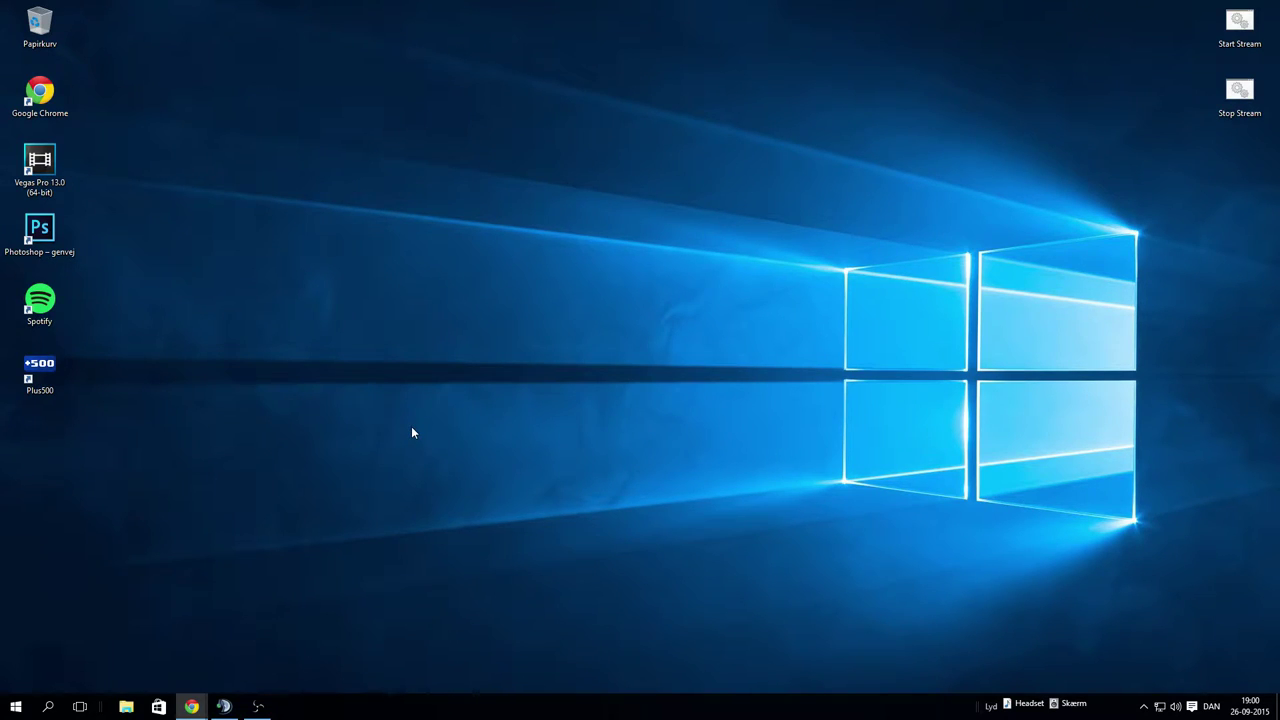
# Make the Realtek Headset the default playback device through the Windows sound settings
pyautogui.rightClick(1176, 706)
pyautogui.click(1153, 656)
pyautogui.click(230, 273)
pyautogui.click(293, 384)
pyautogui.click(276, 412)
# Reopen the playback device list beside the taskbar shortcuts and use them to switch the default device to Skærm and back to Headset
pyautogui.rightClick(1176, 706)
pyautogui.click(1165, 655)
pyautogui.moveTo(342, 157); pyautogui.dragTo(1115, 400)
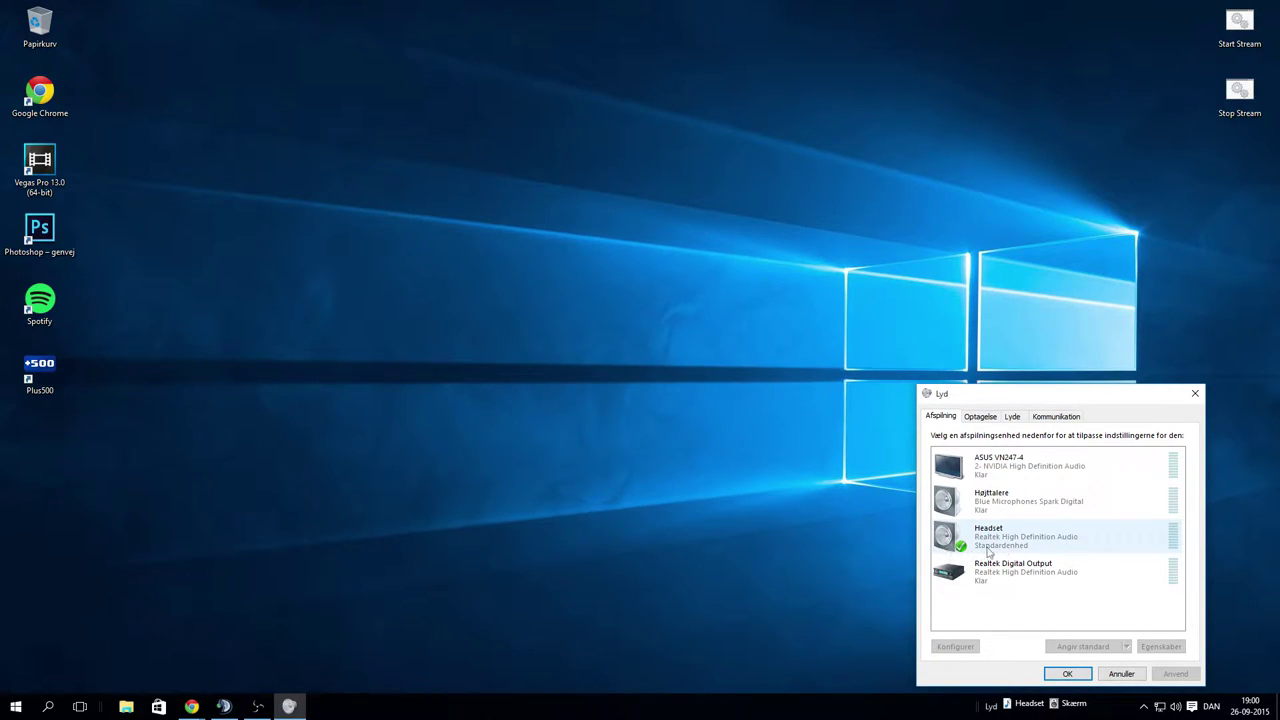
pyautogui.click(1074, 704)
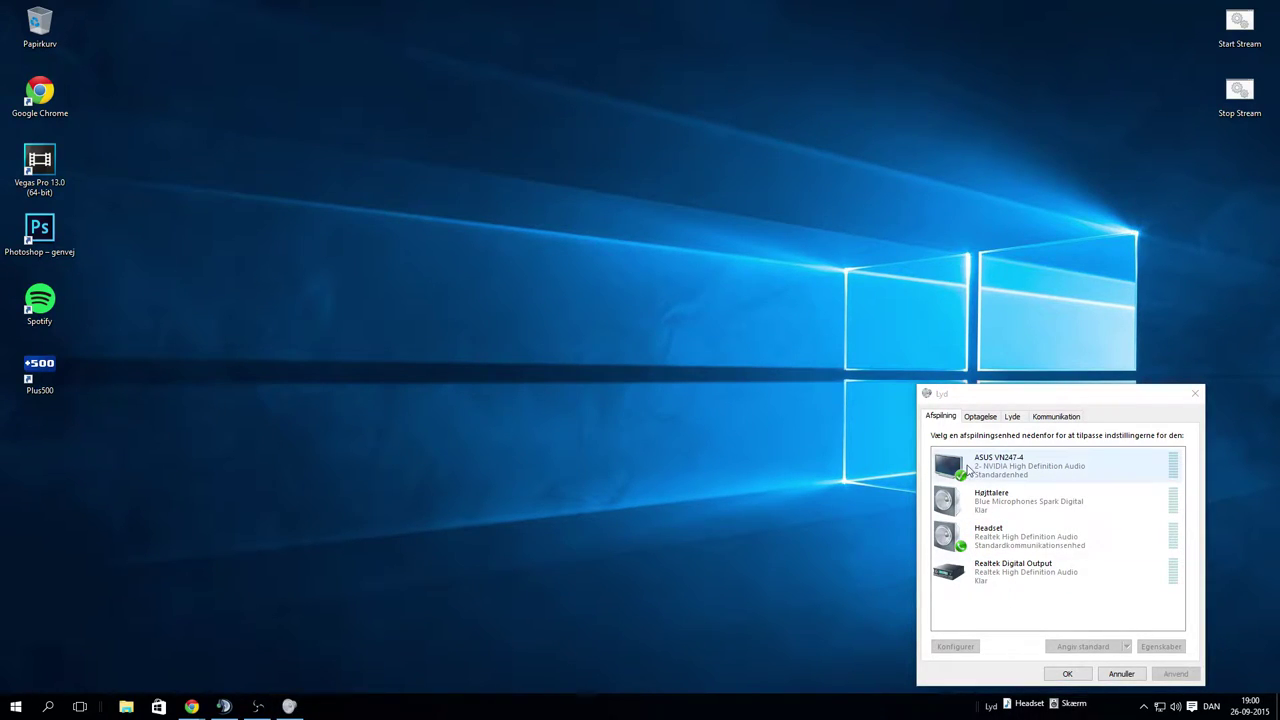
pyautogui.click(1045, 704)
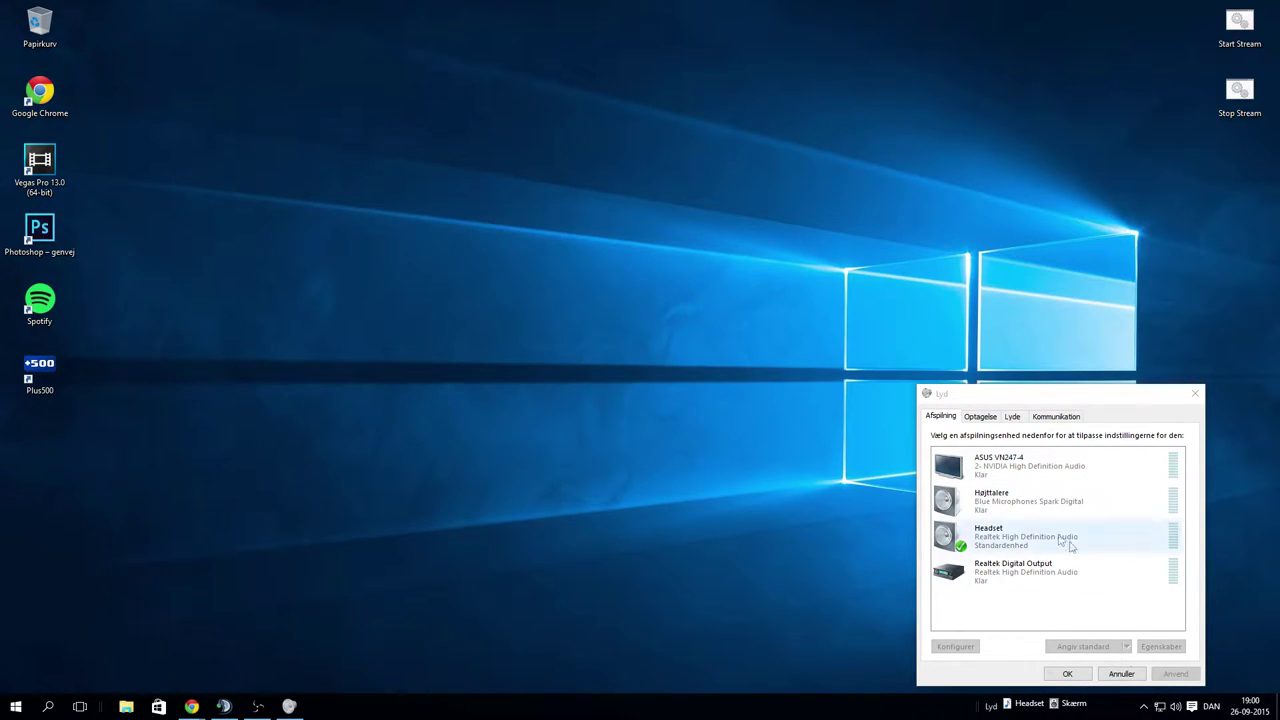
# Set ASUS VN247-4 as the default playback device and accept the sound settings
pyautogui.click(997, 476)
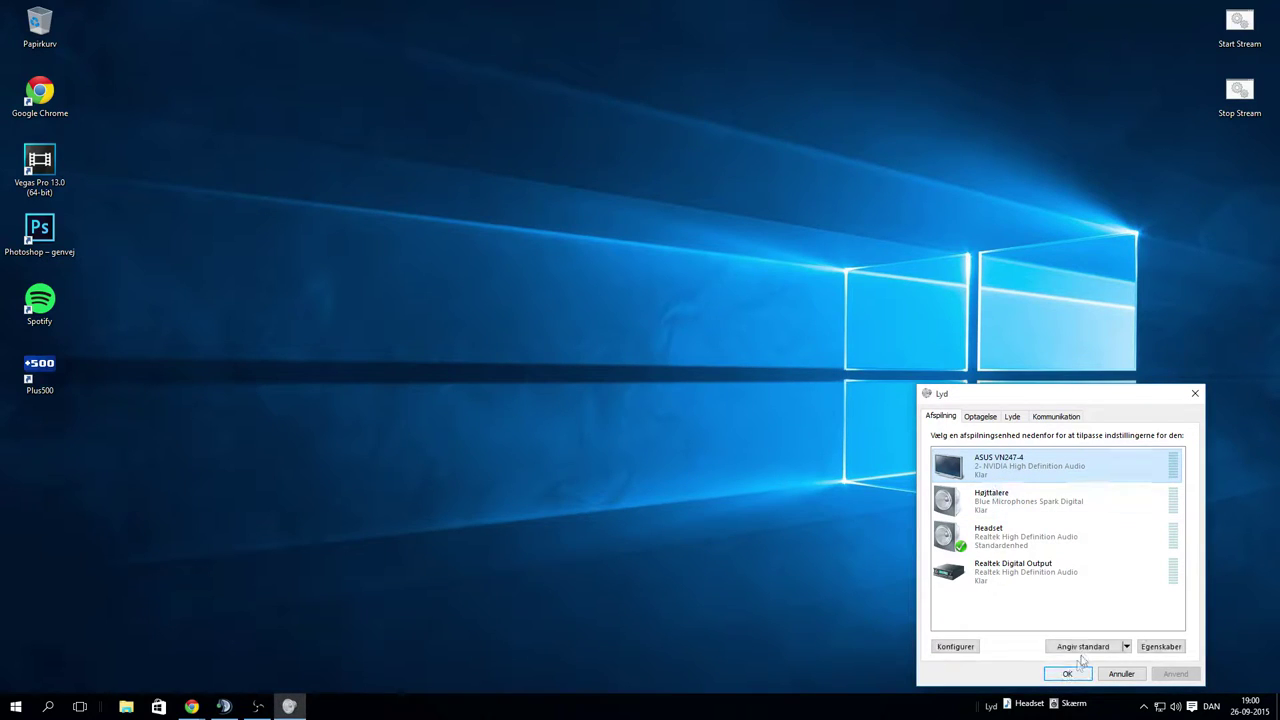
pyautogui.click(1081, 648)
pyautogui.click(1066, 675)
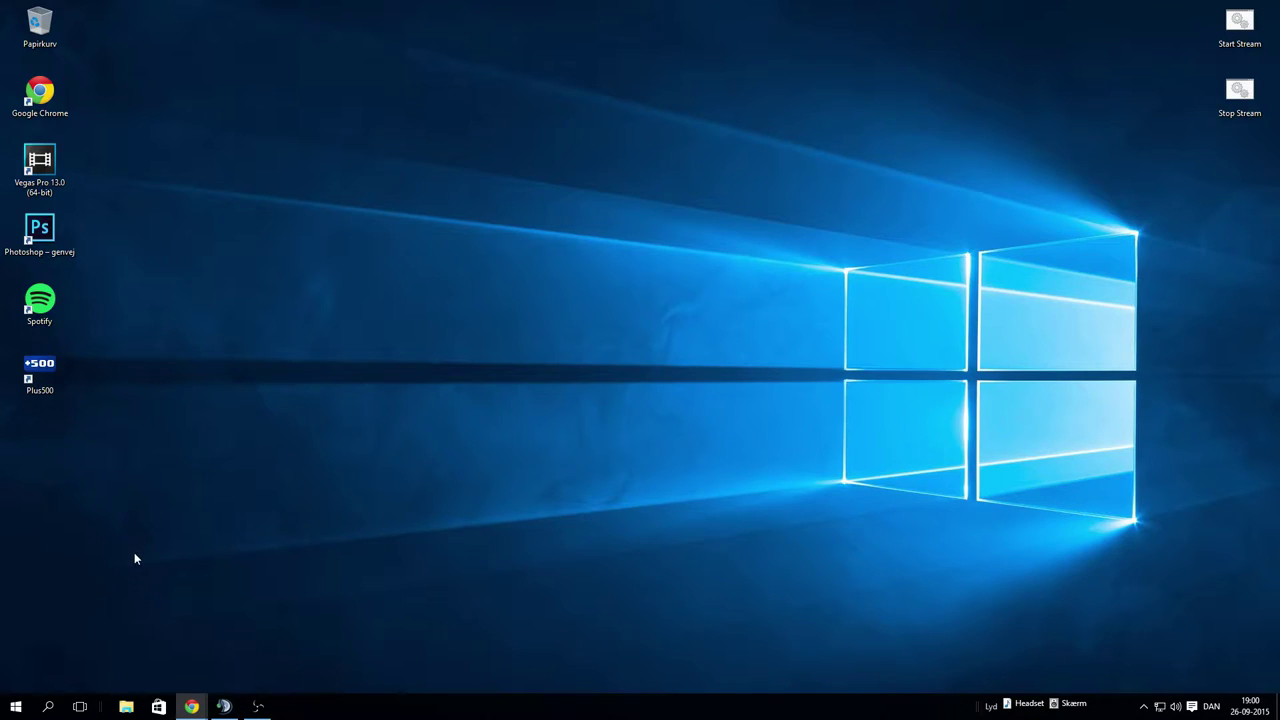
# Switch to the NirCmd page in Chrome and read the utility's description
pyautogui.moveTo(191, 706)
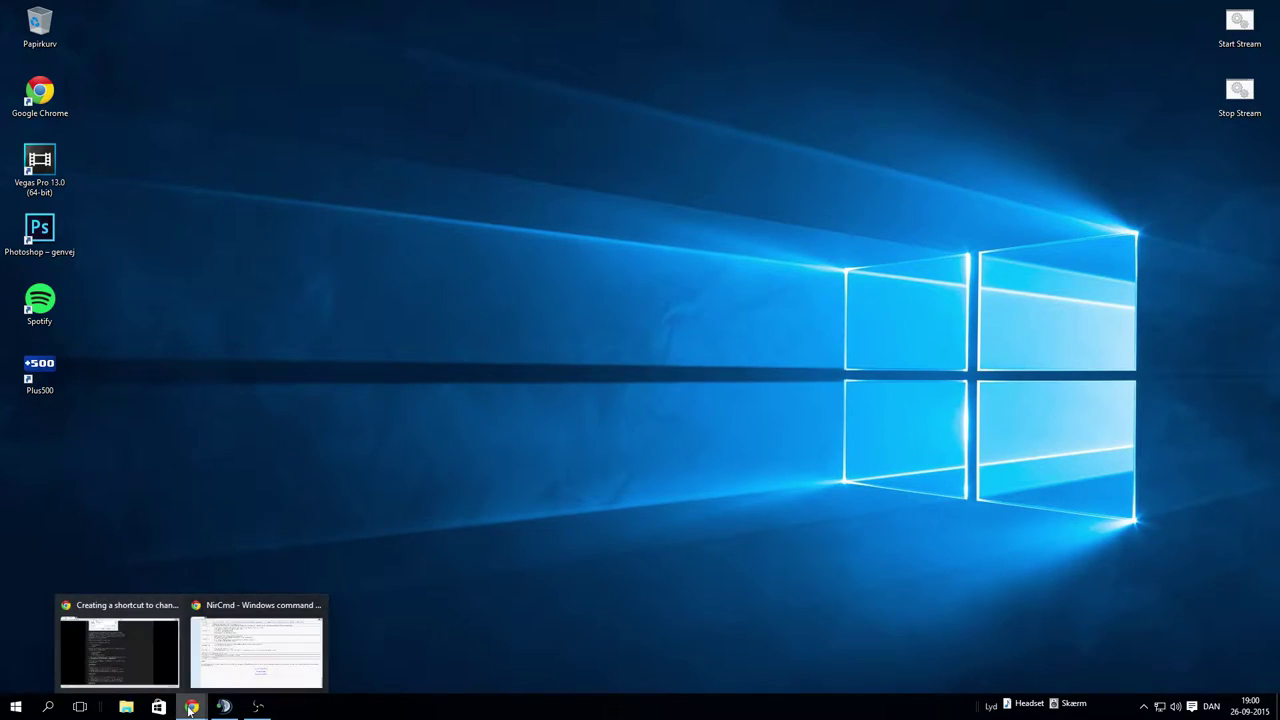
pyautogui.click(240, 680)
pyautogui.scroll(10, 400, 345)
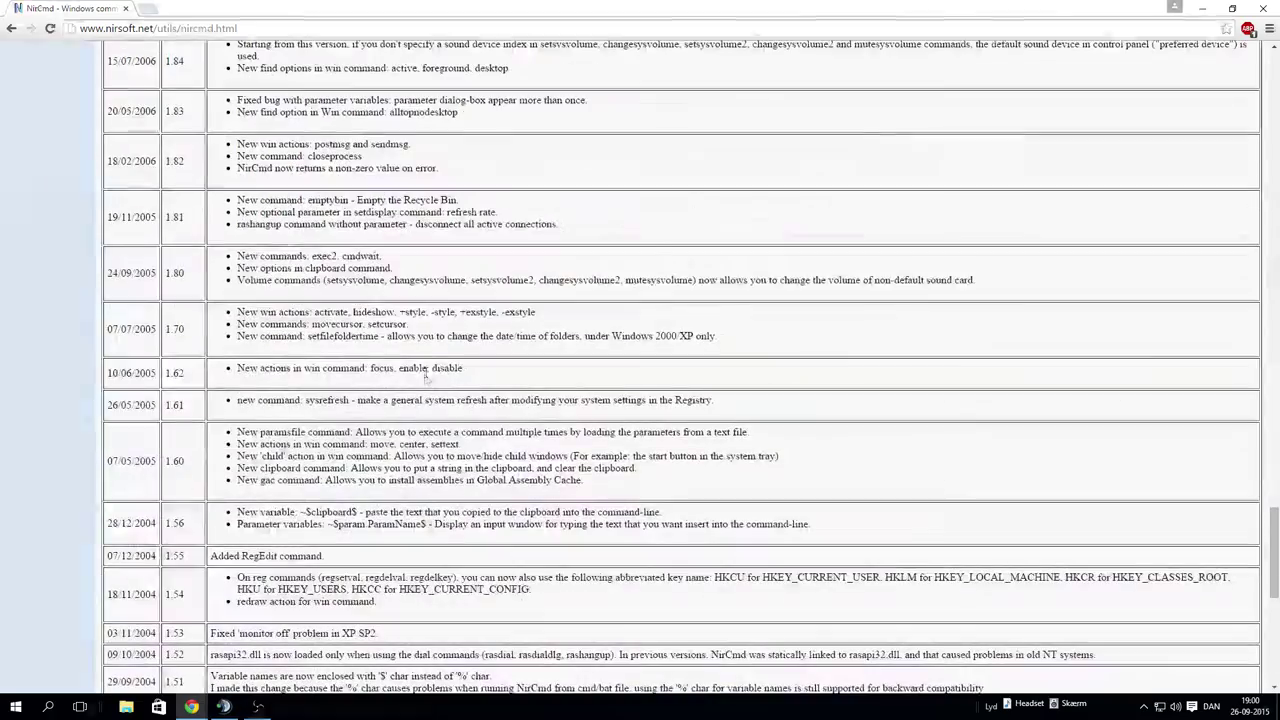
pyautogui.scroll(20, 424, 386)
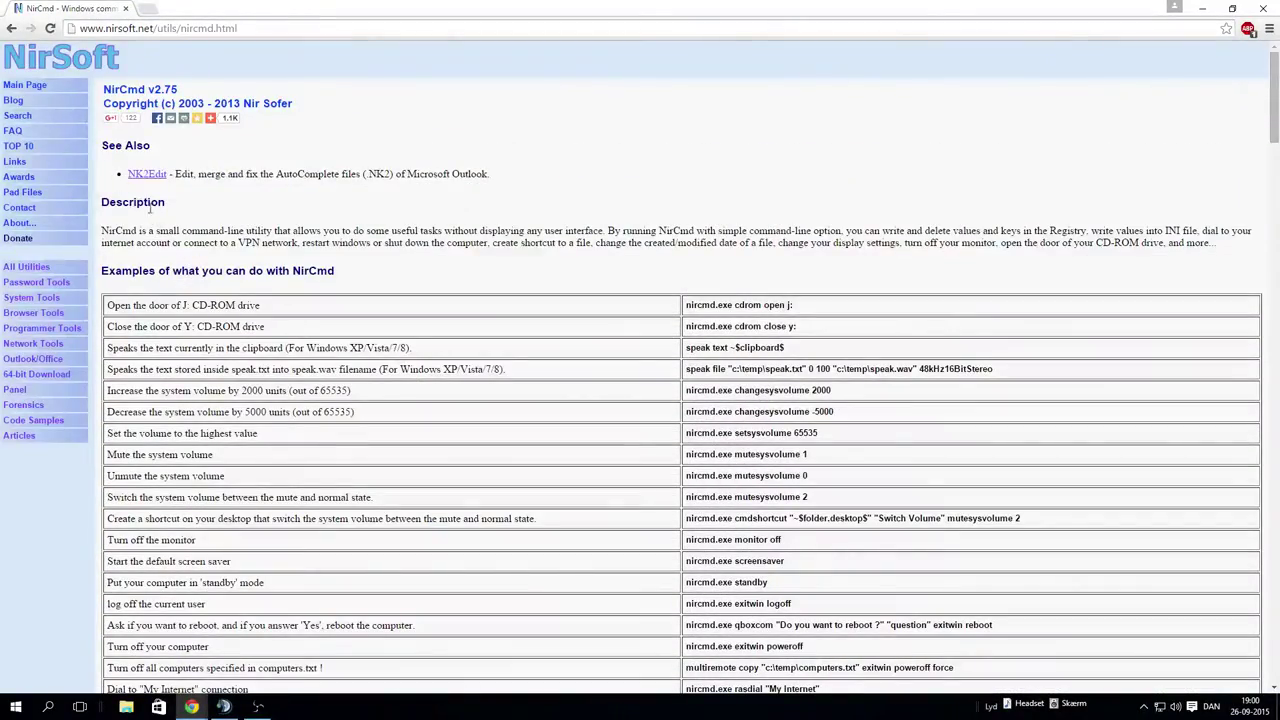
pyautogui.doubleClick(106, 231)
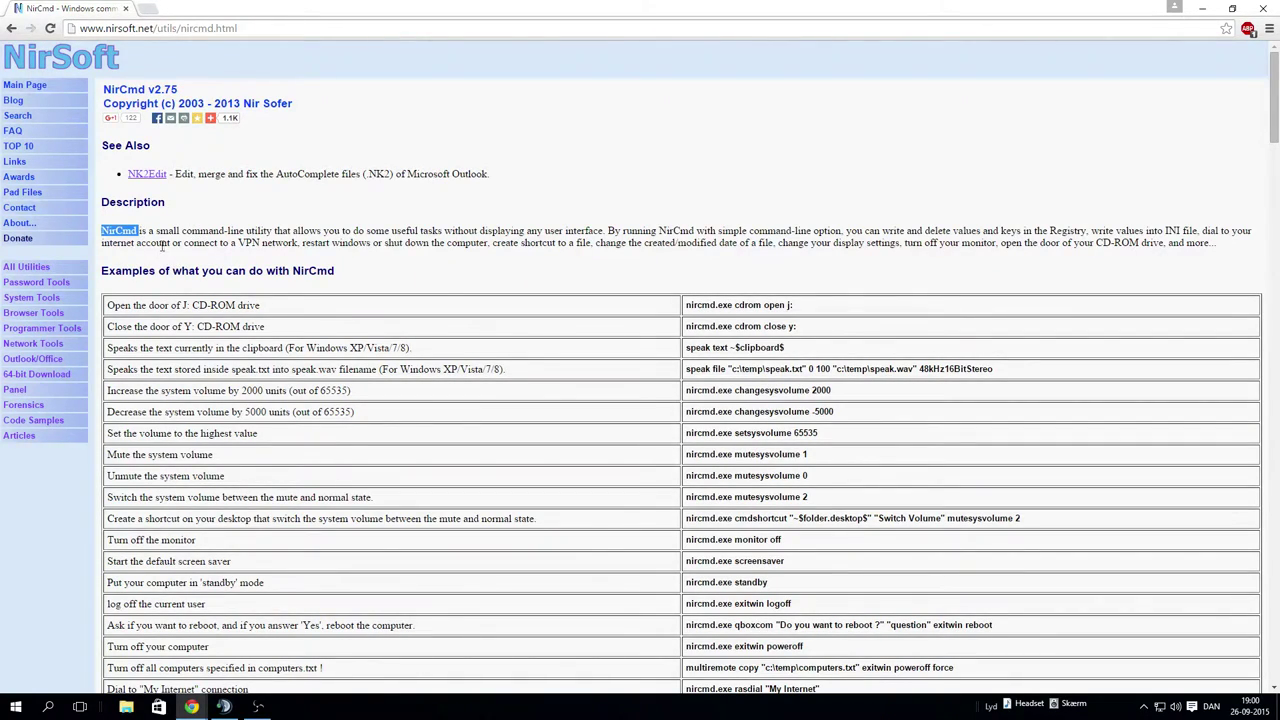
pyautogui.click(133, 260)
pyautogui.scroll(-2, 196, 290)
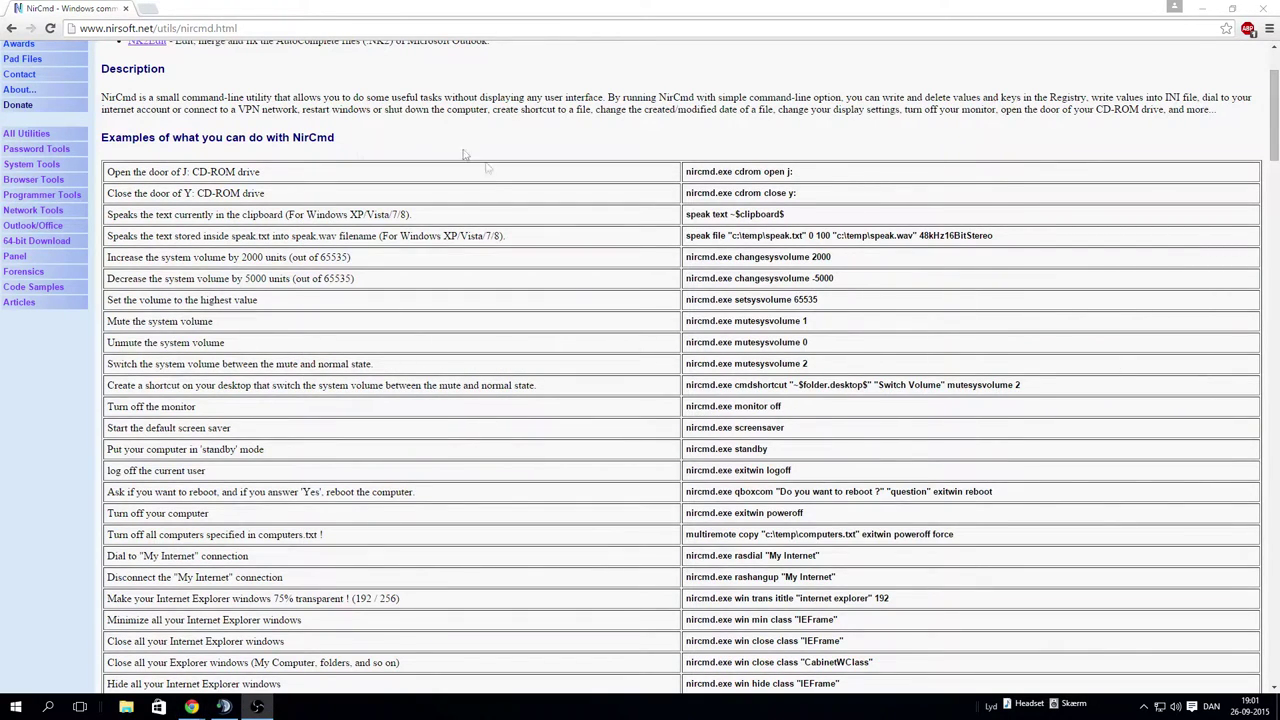
# Look through the table of example NirCmd commands on the NirSoft page
pyautogui.scroll(-10, 143, 270)
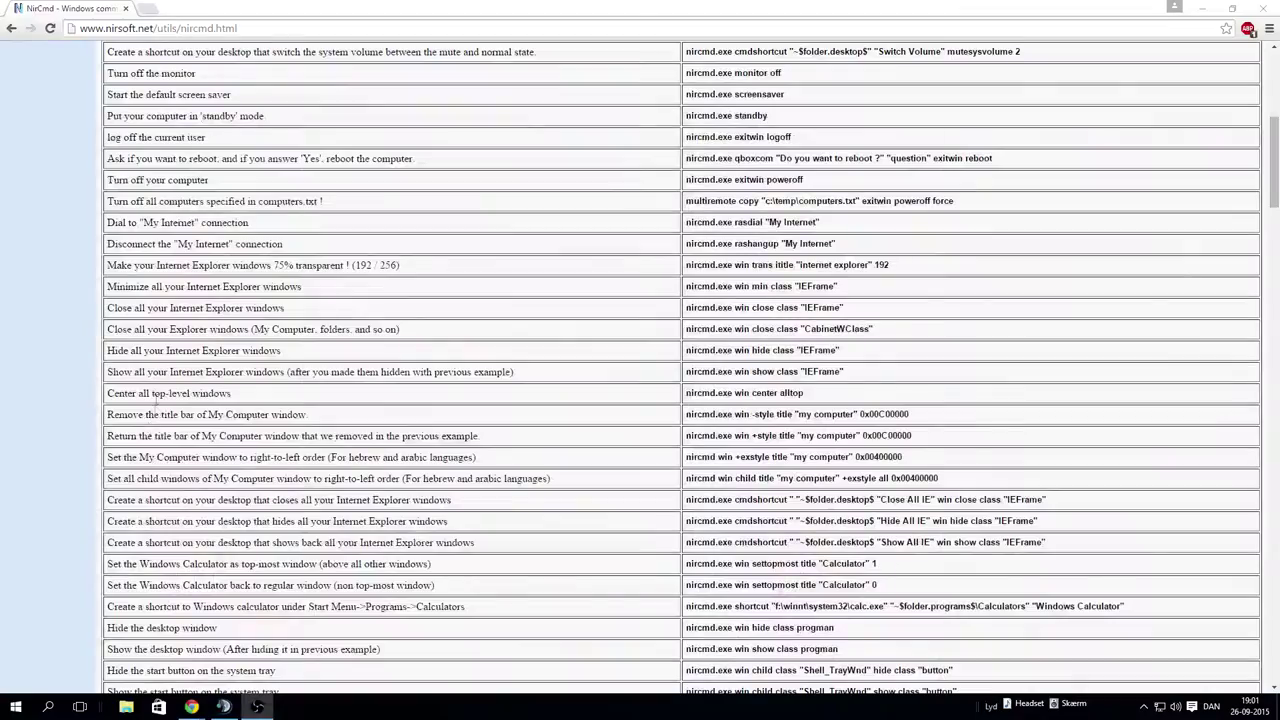
pyautogui.scroll(-8, 155, 372)
pyautogui.scroll(8, 155, 372)
pyautogui.scroll(12, 155, 372)
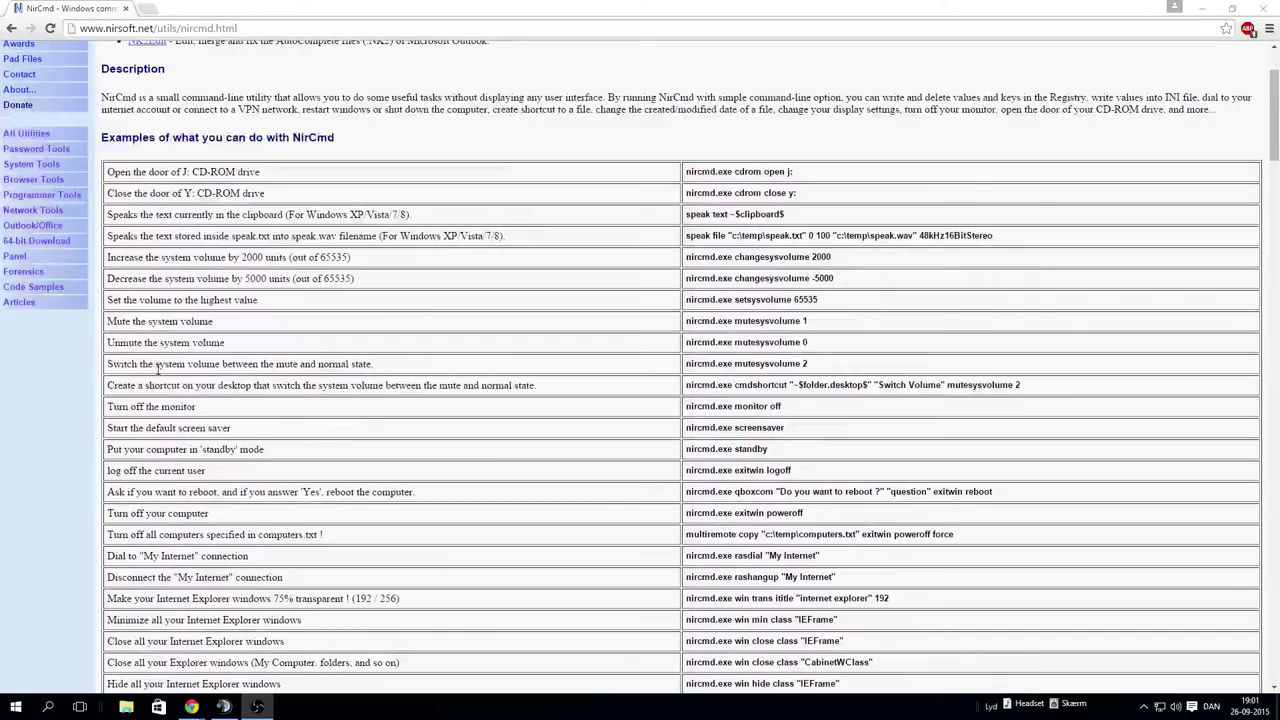
pyautogui.moveTo(160, 213); pyautogui.dragTo(330, 540)
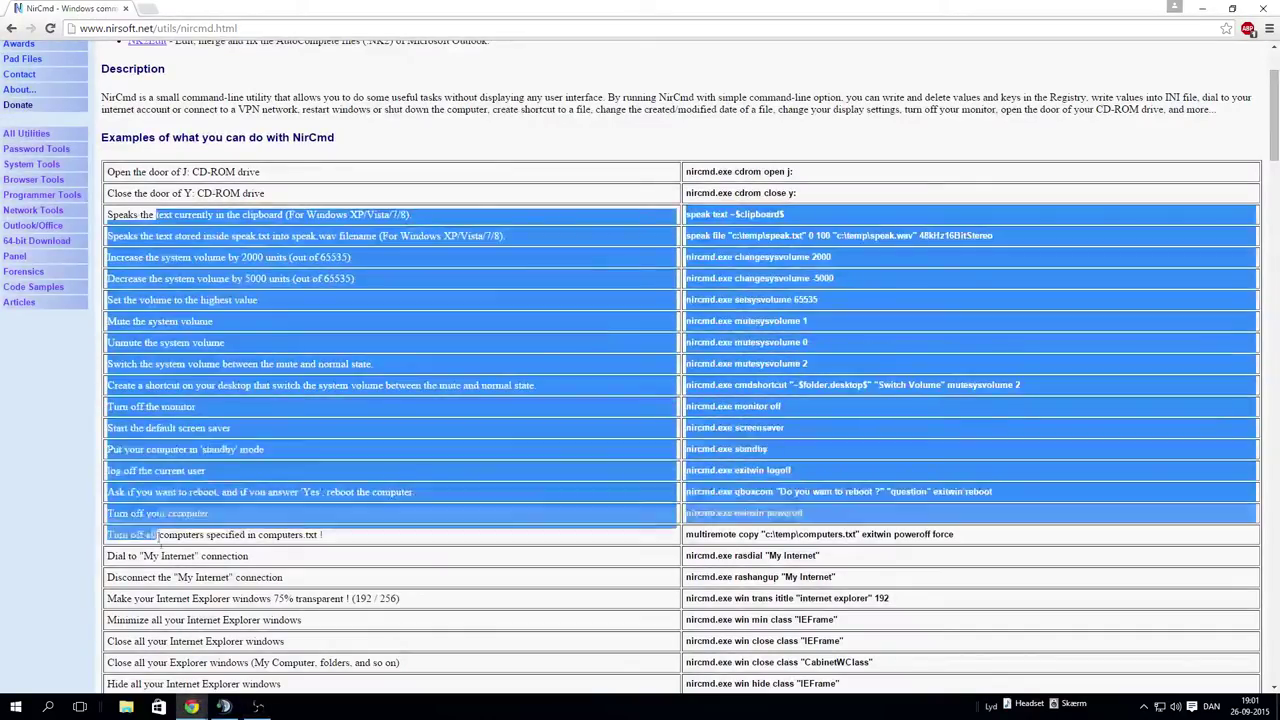
pyautogui.scroll(-6, 330, 540)
pyautogui.scroll(-5, 165, 476)
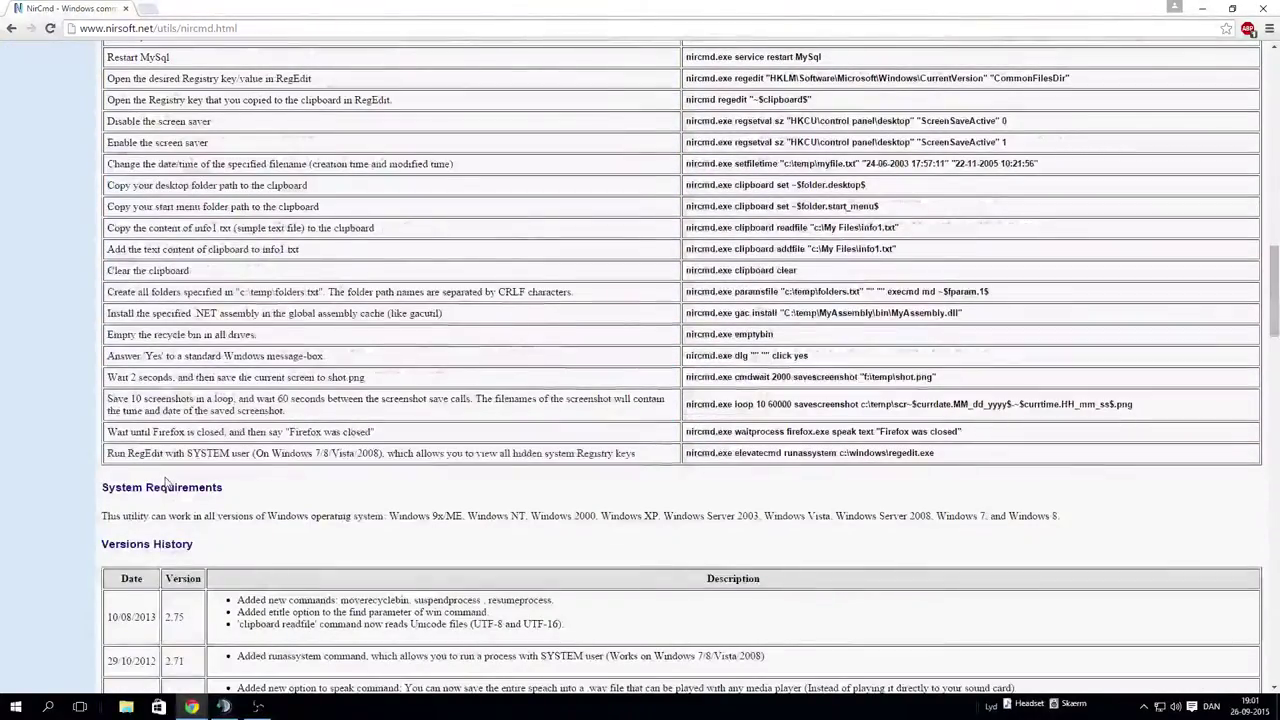
# Download the 64-bit version of NirCmd and show the downloaded archive in its folder
pyautogui.scroll(-18, 237, 342)
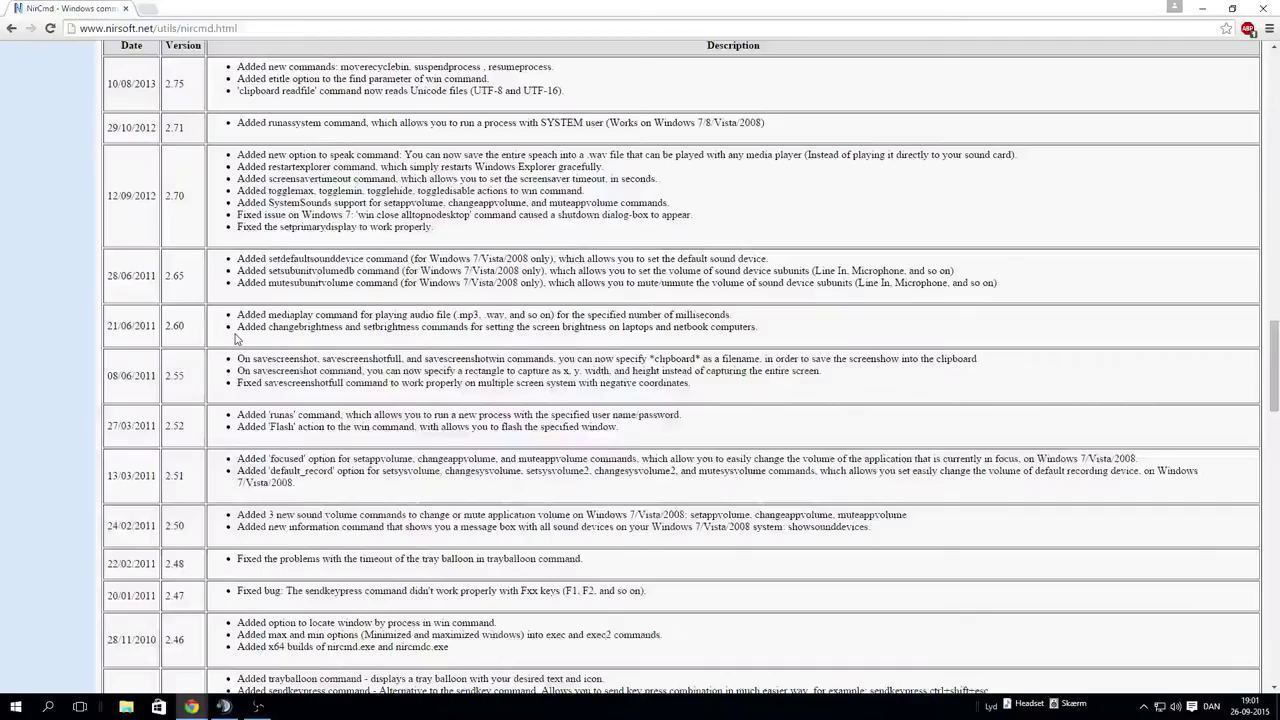
pyautogui.scroll(-10, 237, 342)
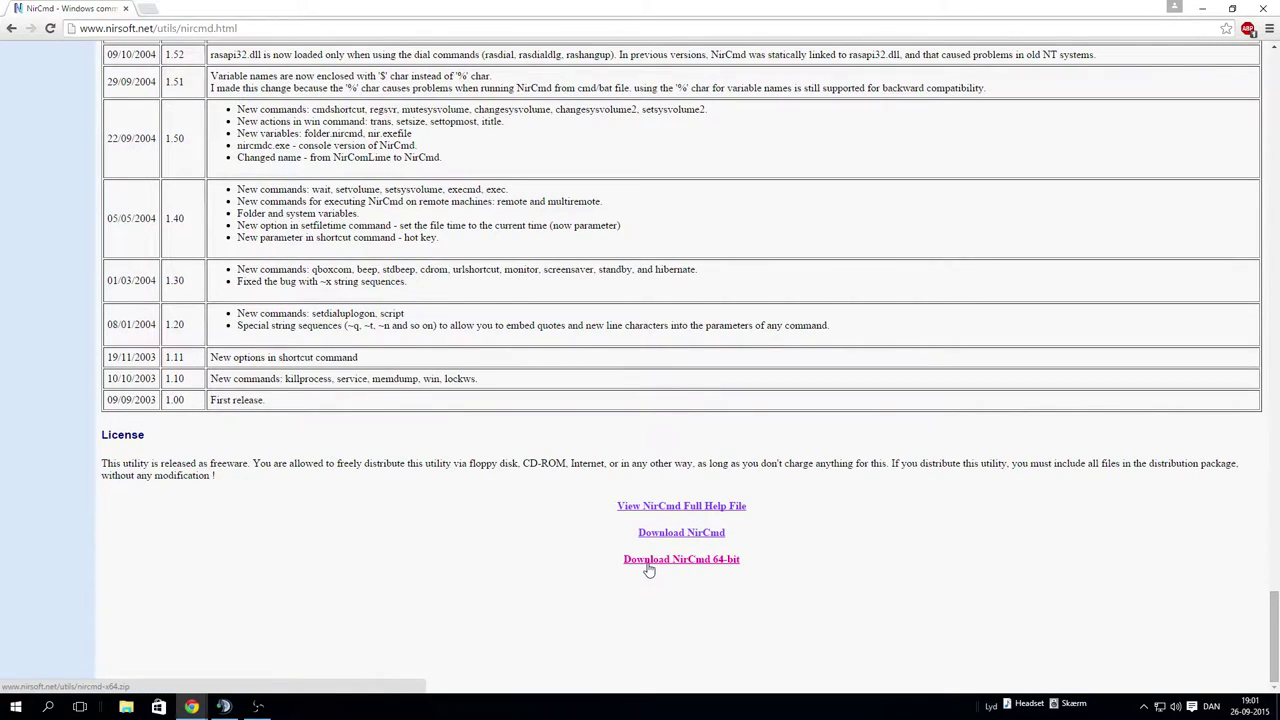
pyautogui.click(718, 570)
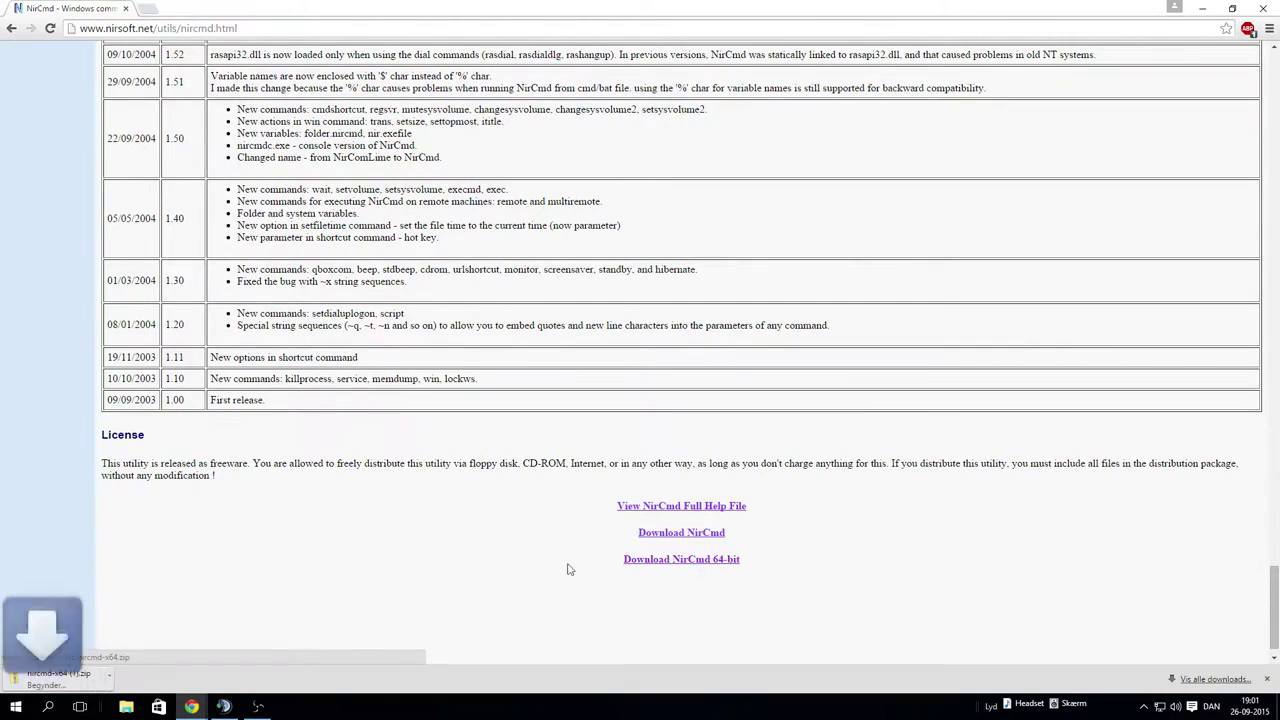
pyautogui.click(133, 678)
pyautogui.click(190, 640)
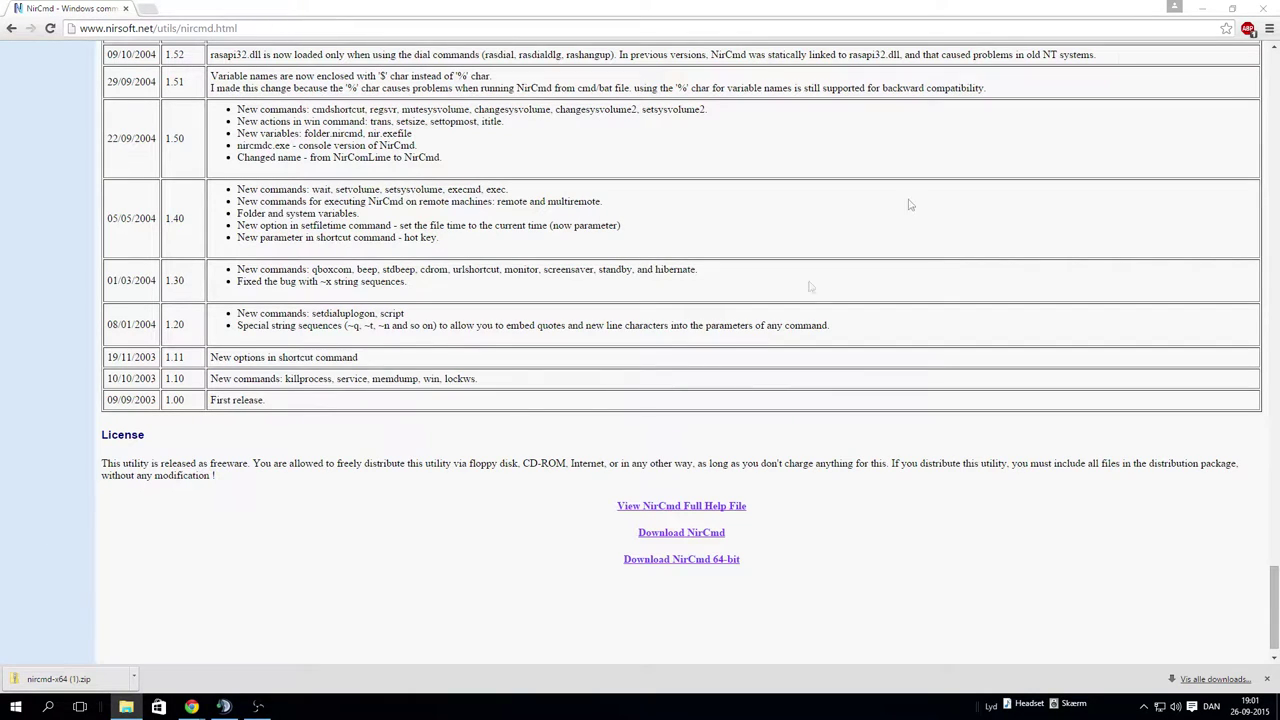
# Minimize Chrome and paste the downloaded nircmd-x64 (1) archive onto the desktop
pyautogui.click(1202, 8)
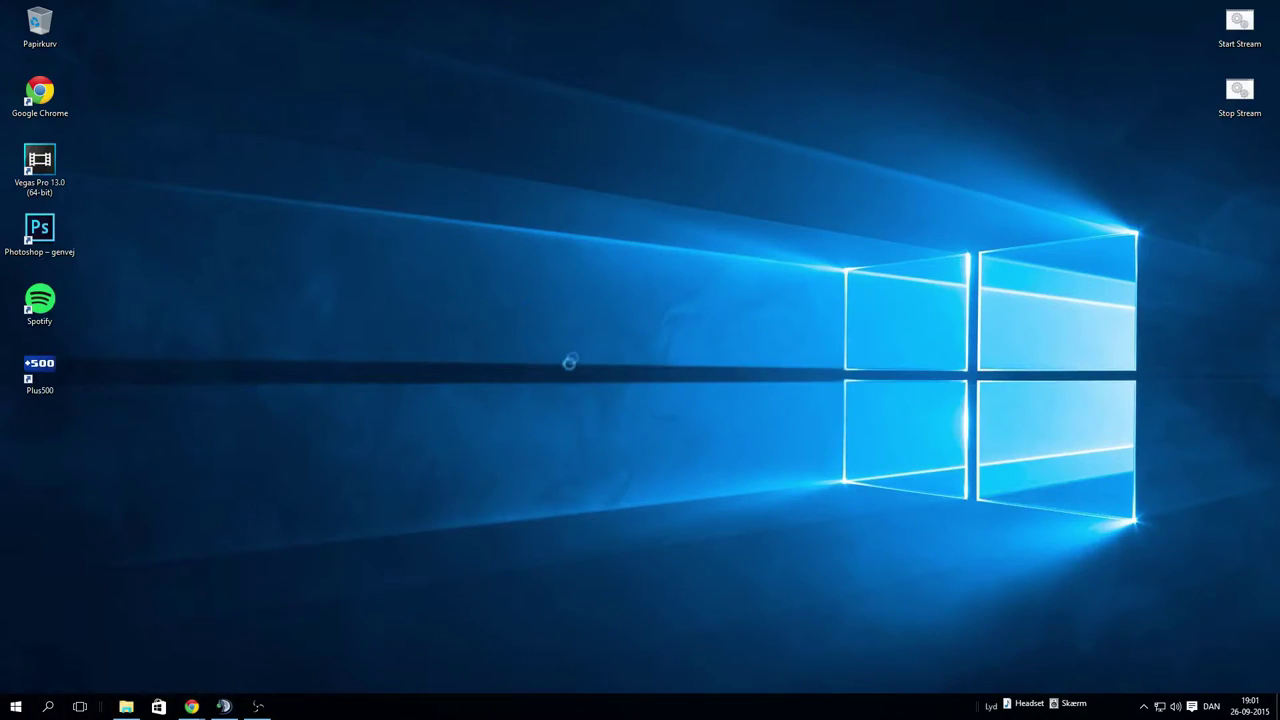
pyautogui.rightClick(518, 288)
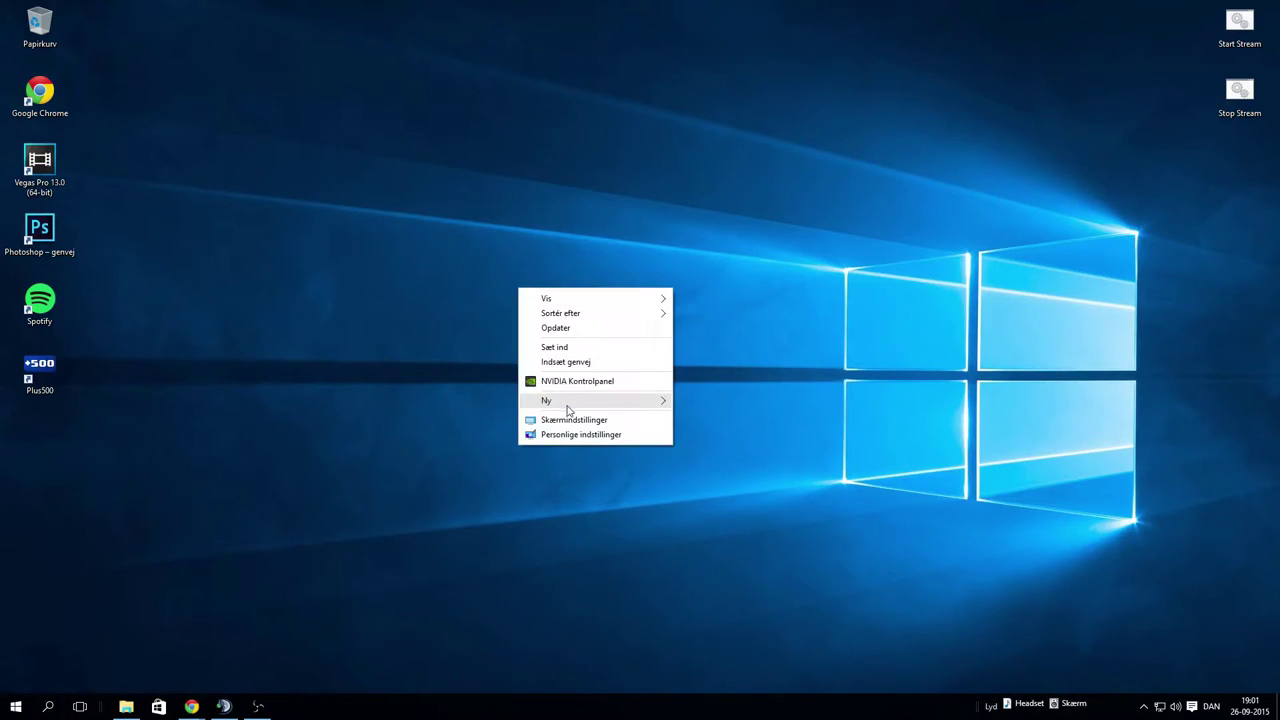
pyautogui.click(571, 347)
# Extract the archive with 7-Zip into its own nircmd-x64 (1) folder and place that folder beside the archive on the desktop
pyautogui.rightClick(525, 250)
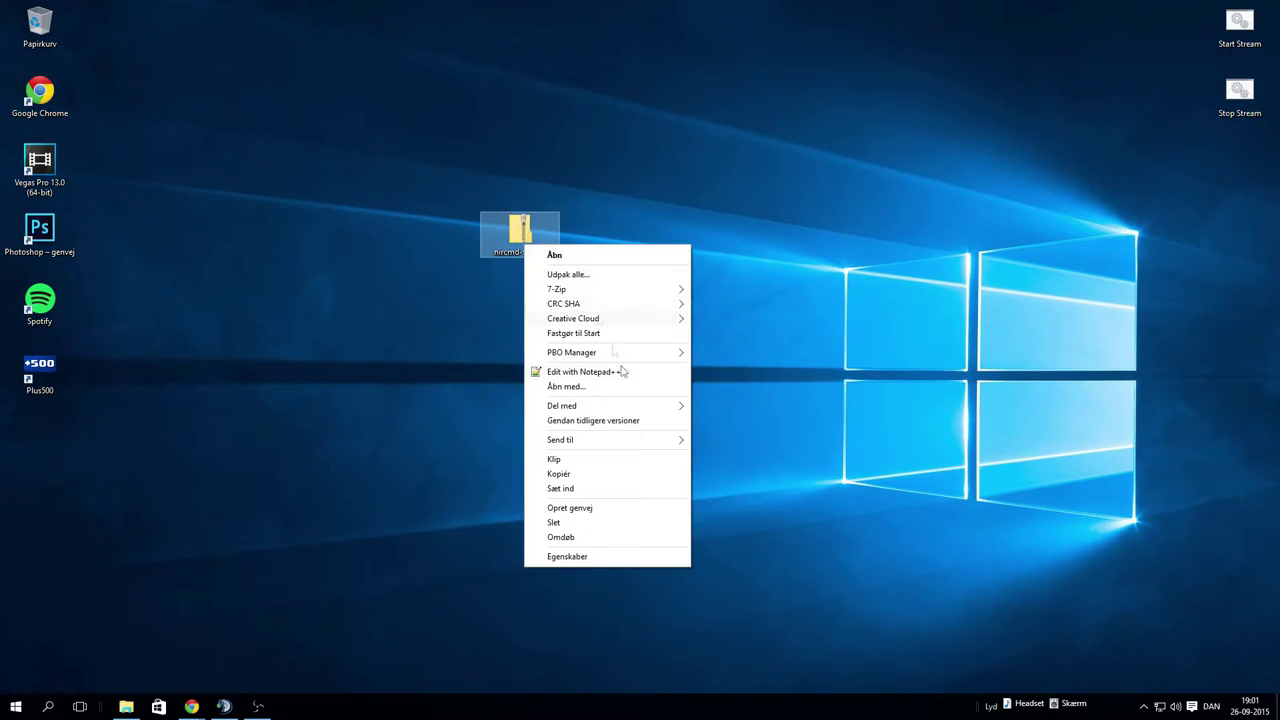
pyautogui.moveTo(630, 288)
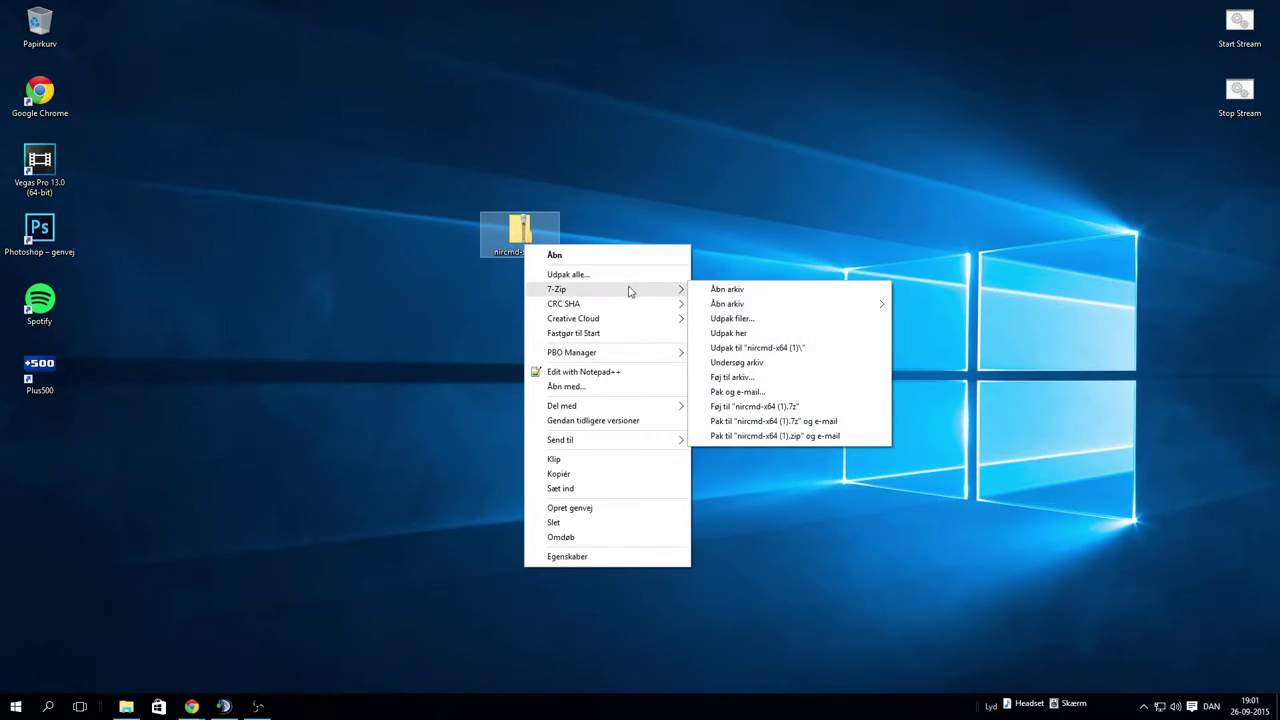
pyautogui.click(746, 348)
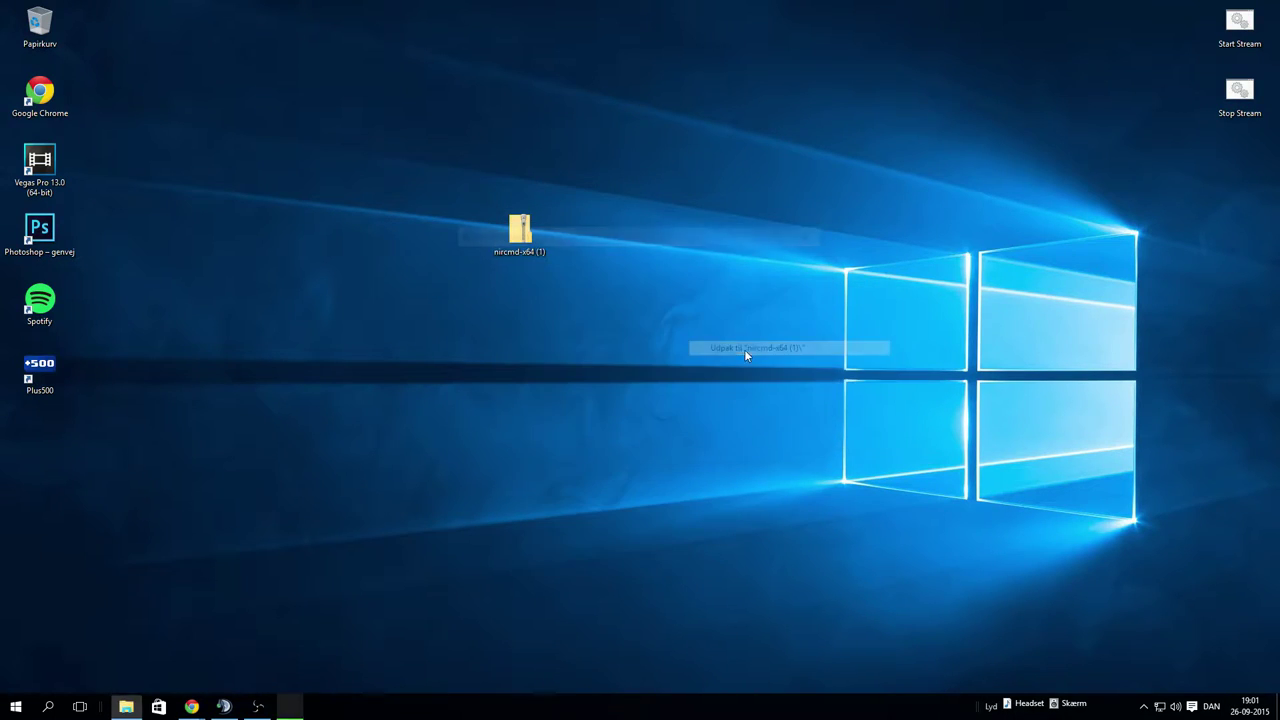
pyautogui.moveTo(40, 438); pyautogui.dragTo(600, 240)
pyautogui.click(575, 364)
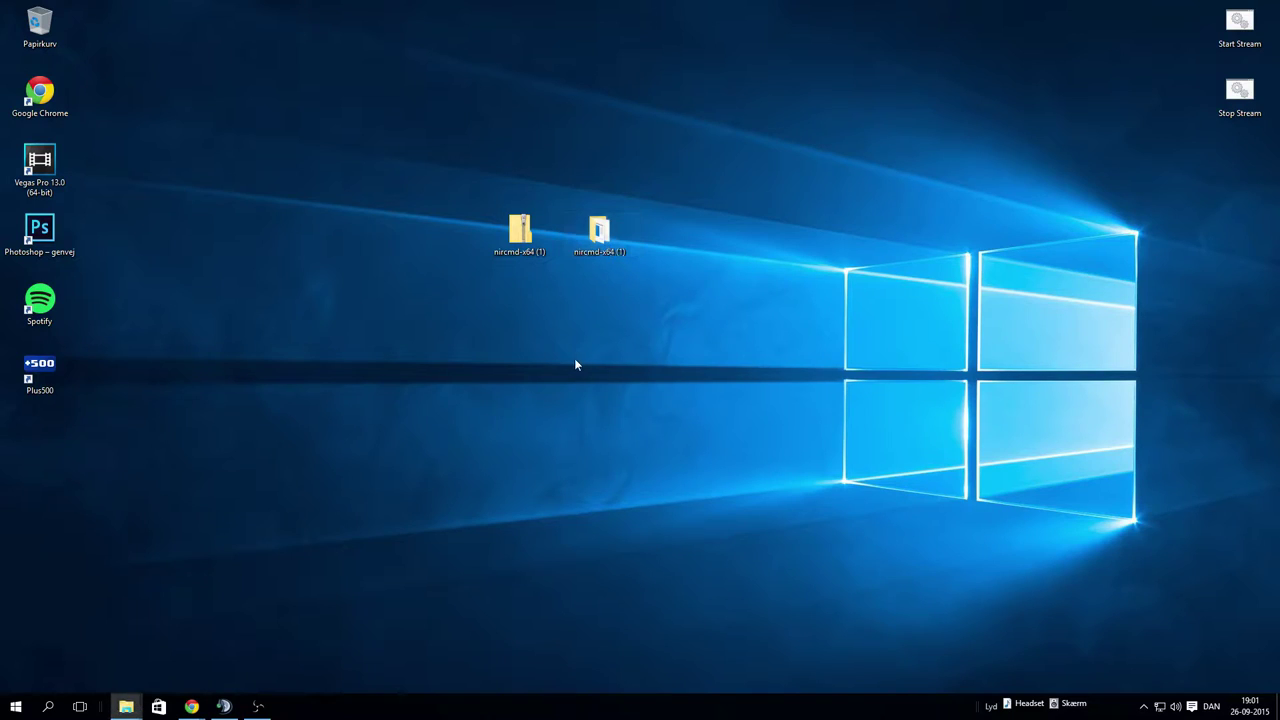
# Move the extracted nircmd-x64 (1) folder from the desktop to the root of Lokal disk (C:)
pyautogui.doubleClick(599, 232)
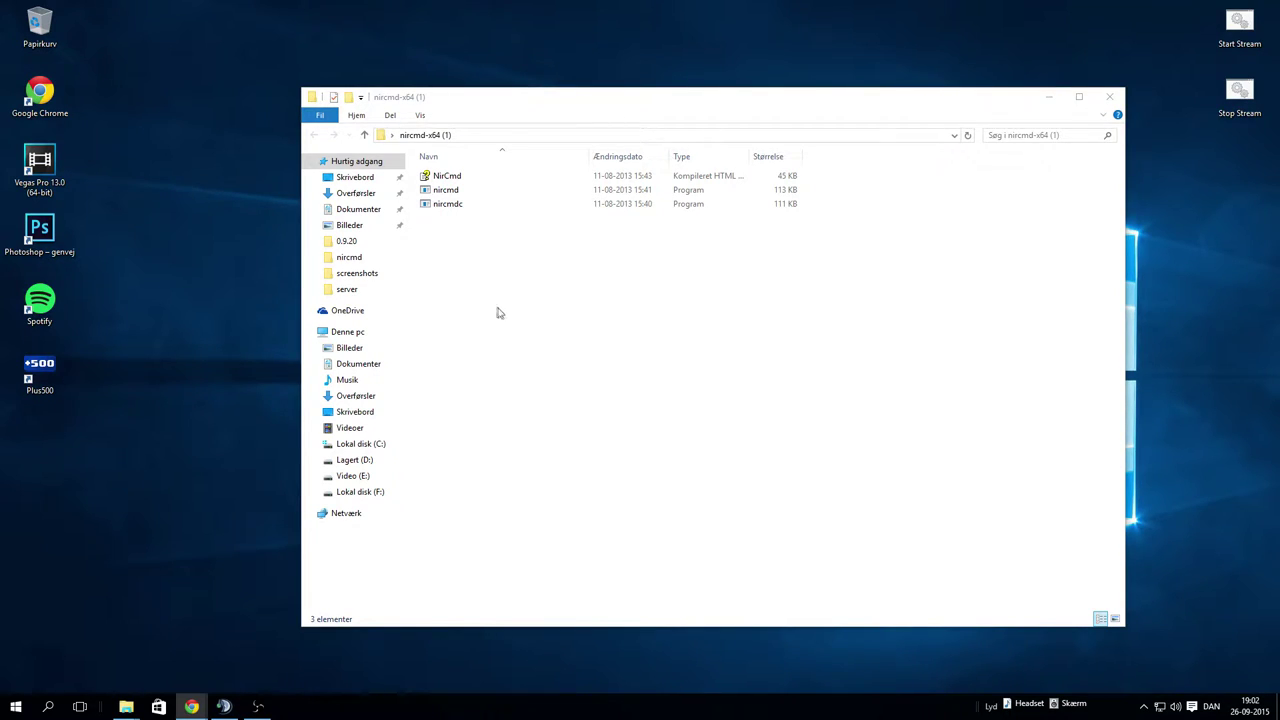
pyautogui.click(375, 444)
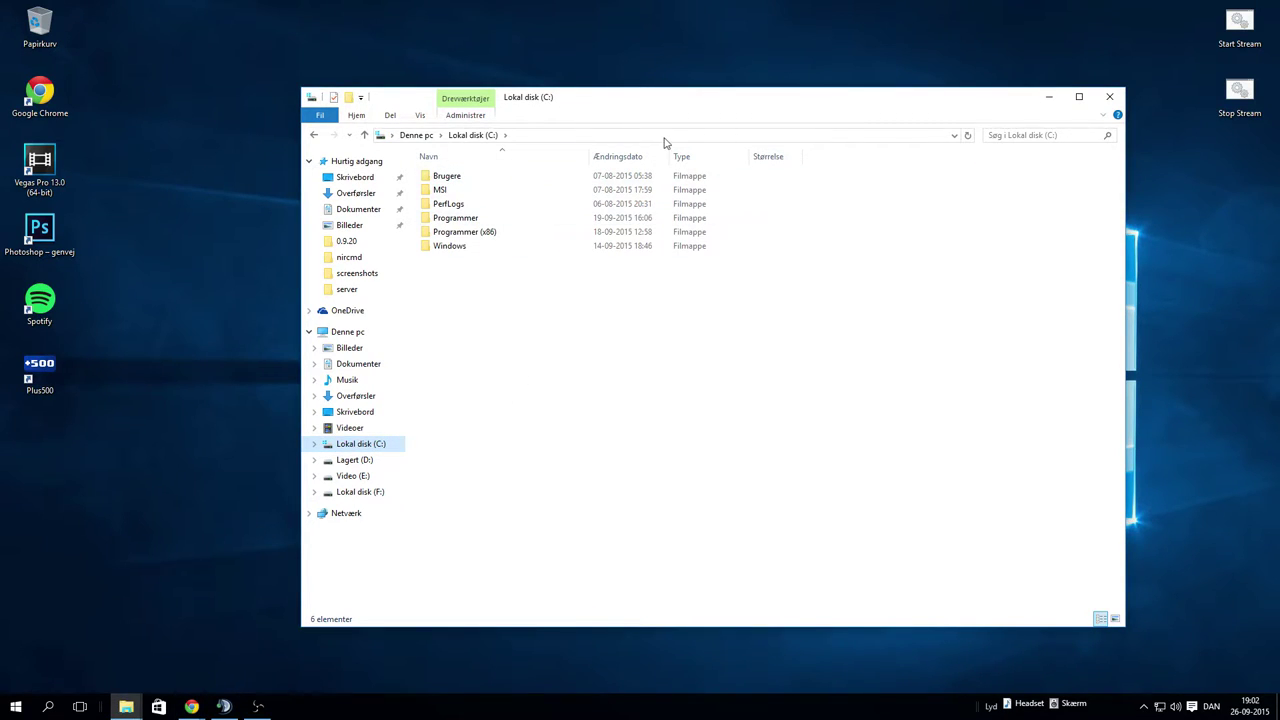
pyautogui.moveTo(677, 92); pyautogui.dragTo(679, 277)
pyautogui.moveTo(599, 232); pyautogui.dragTo(449, 463)
pyautogui.moveTo(583, 271); pyautogui.dragTo(581, 92)
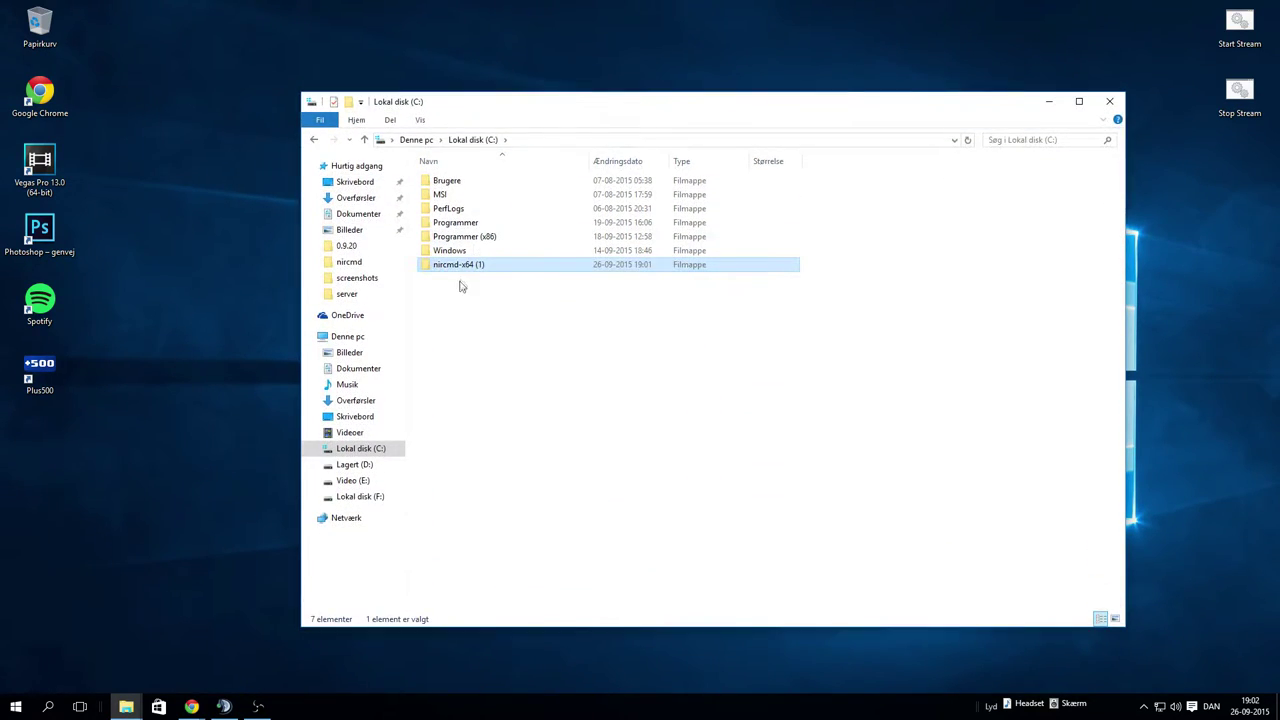
# Rename the nircmd-x64 (1) folder on drive C as nircmd
pyautogui.click(480, 265)
pyautogui.moveTo(486, 265); pyautogui.dragTo(459, 267)
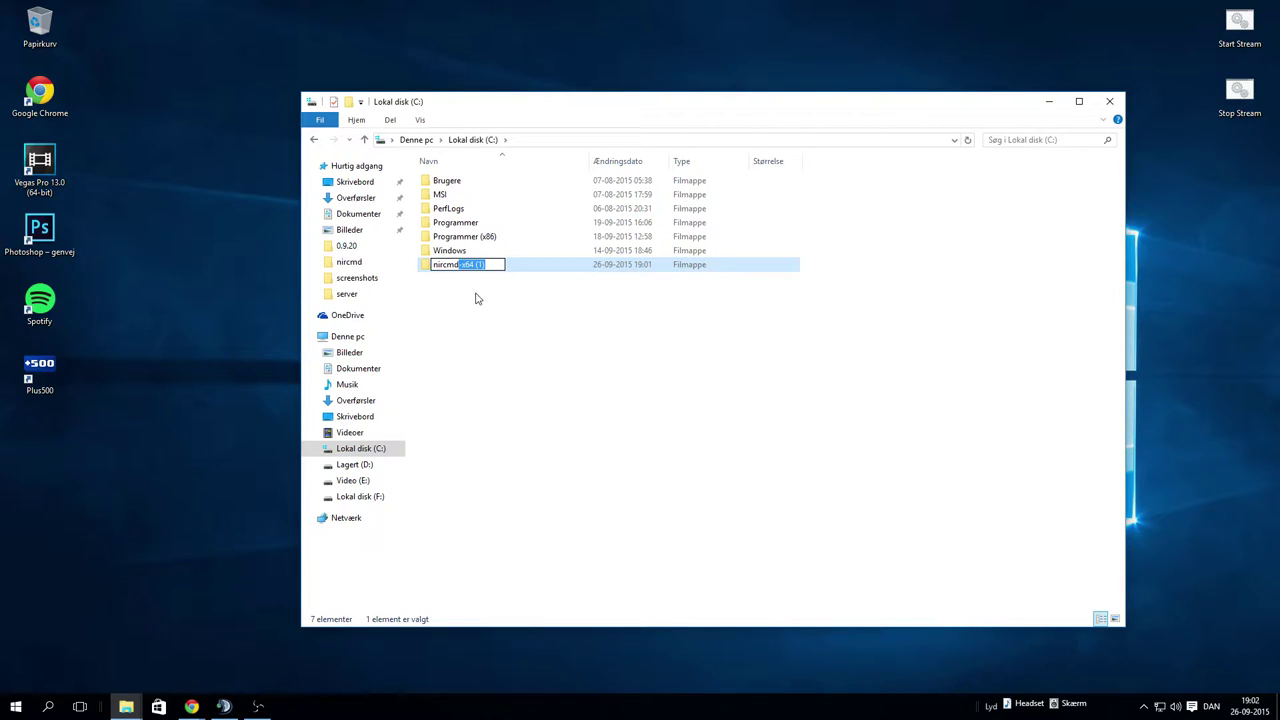
pyautogui.press('BackSpace')
pyautogui.press('Return')
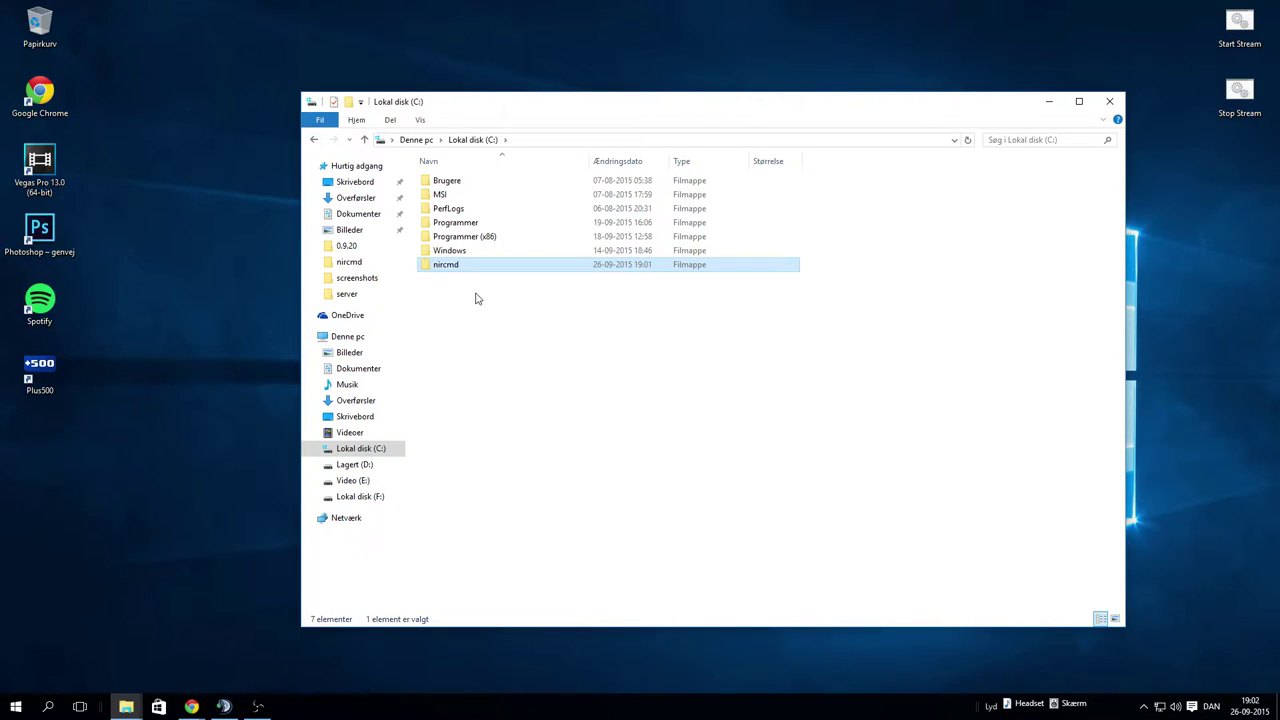
# Open the nircmd folder on drive C and examine the program files inside
pyautogui.doubleClick(463, 266)
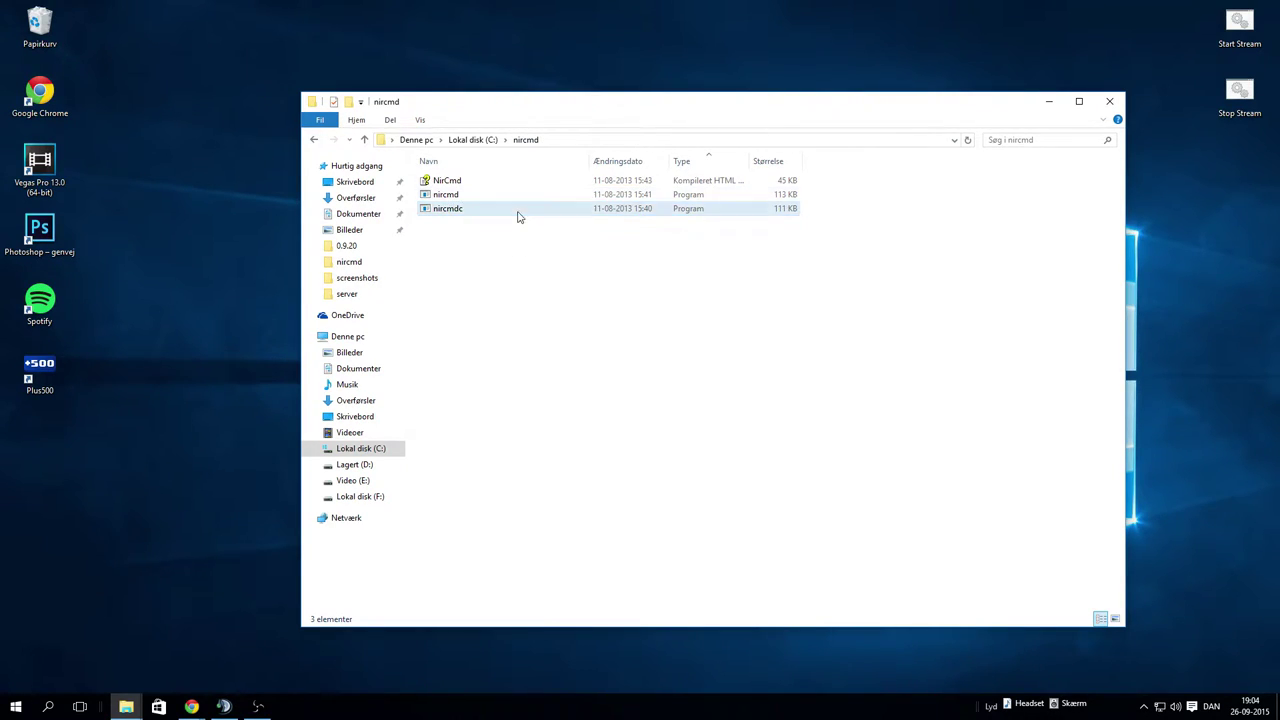
pyautogui.moveTo(520, 253); pyautogui.dragTo(450, 176)
pyautogui.click(452, 240)
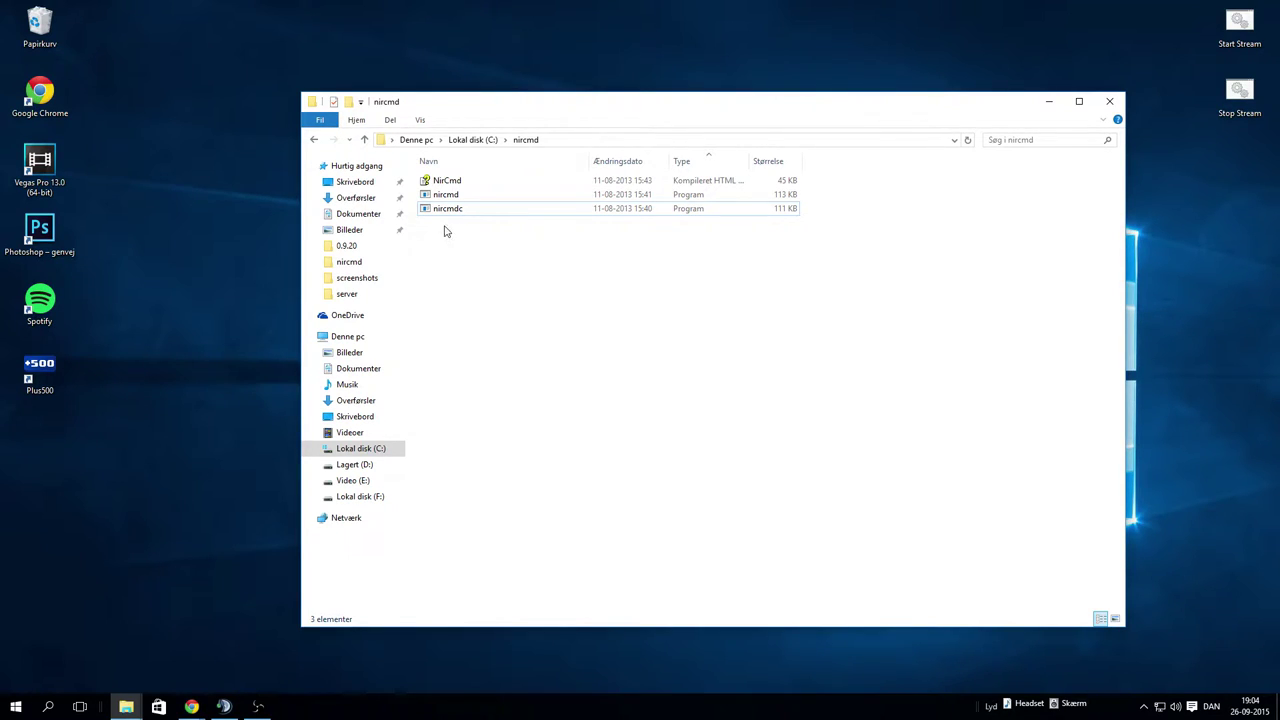
# Create a new text document in the nircmd folder, keep its default name, and open it in Notesblok
pyautogui.rightClick(443, 238)
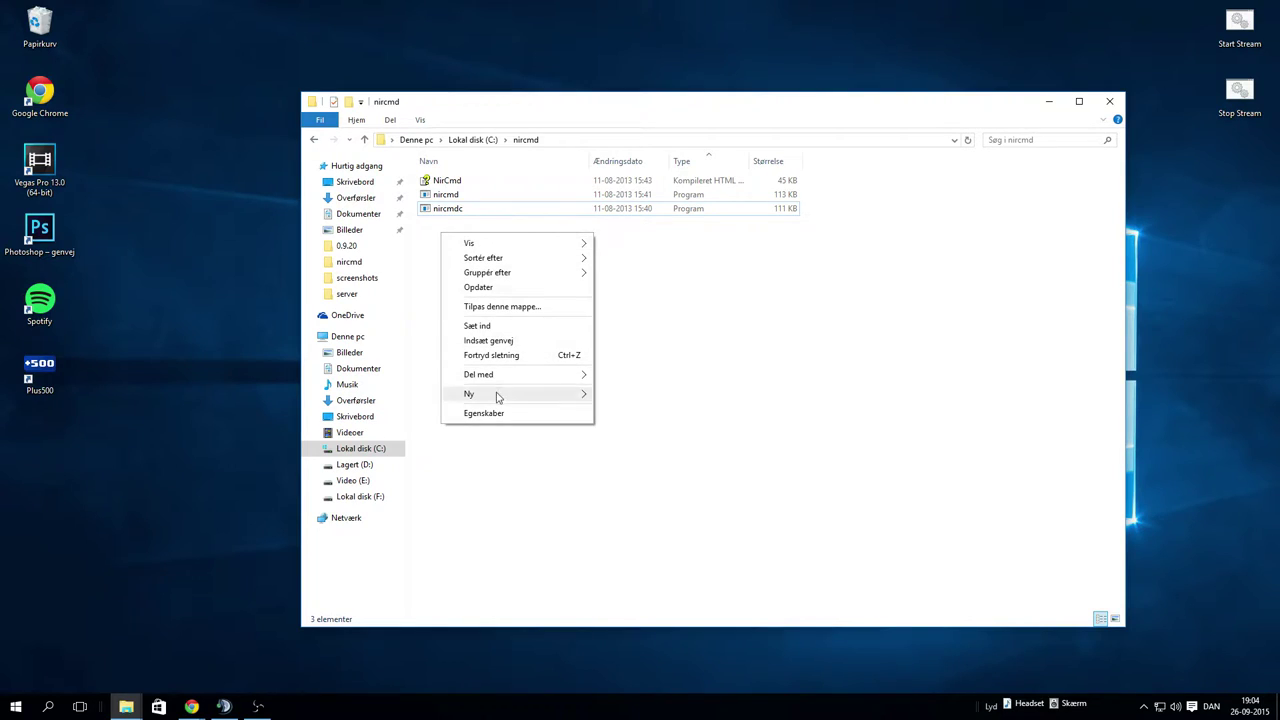
pyautogui.moveTo(500, 398)
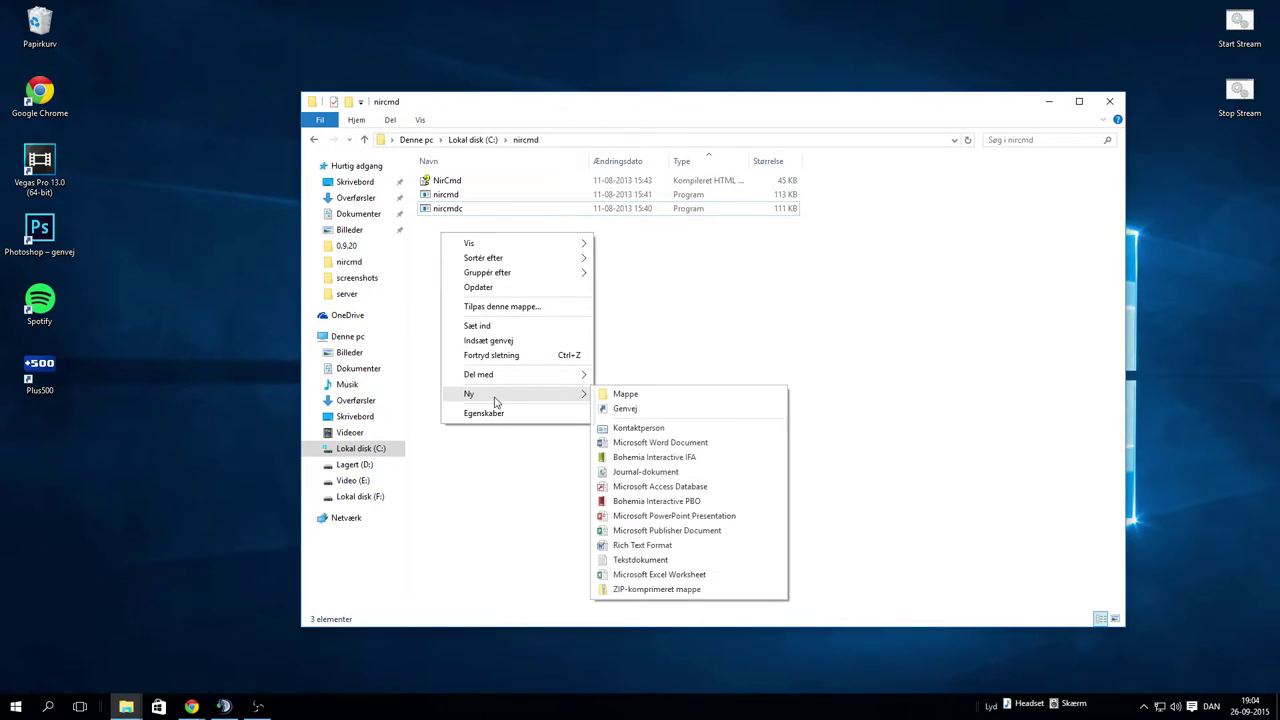
pyautogui.click(630, 559)
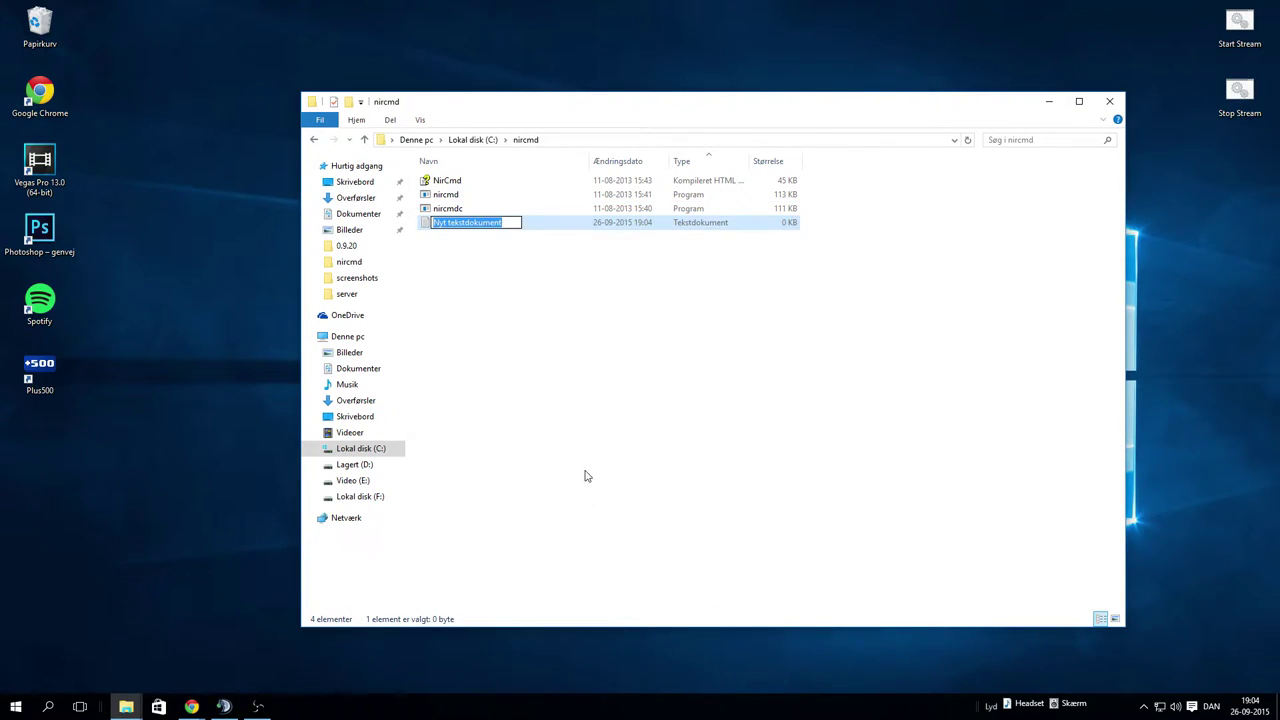
pyautogui.press('Return')
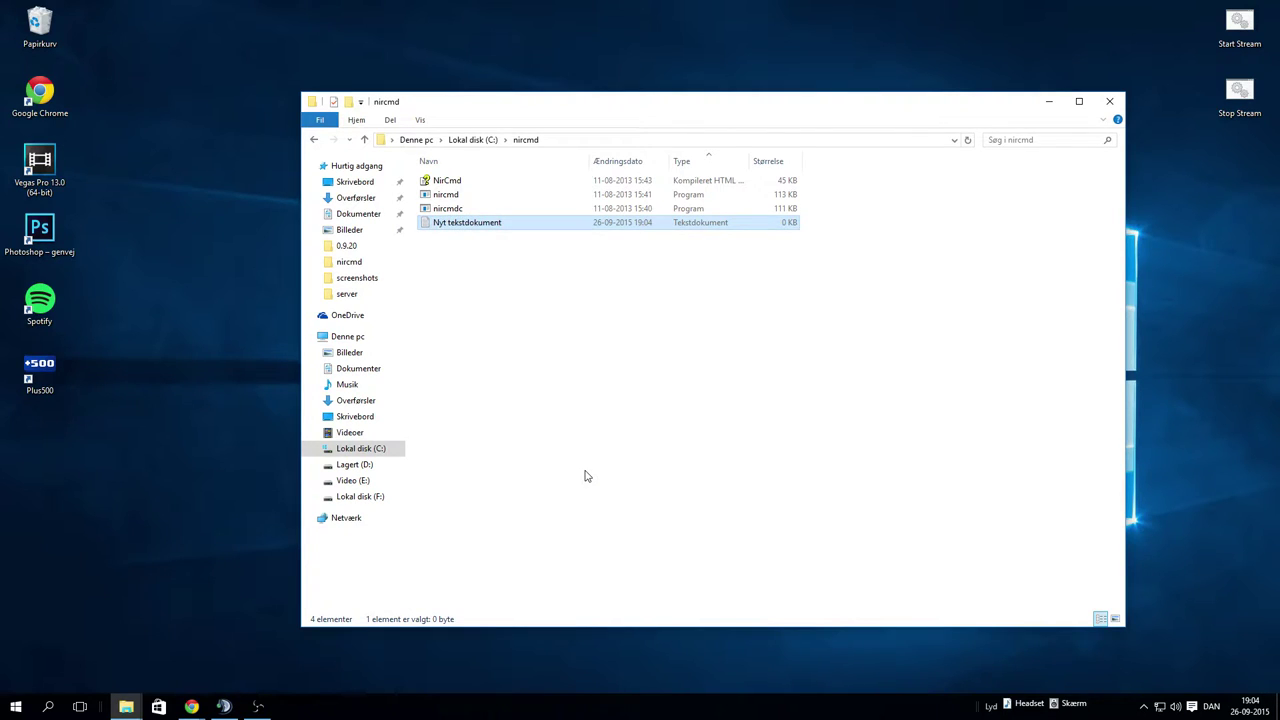
pyautogui.press('Return')
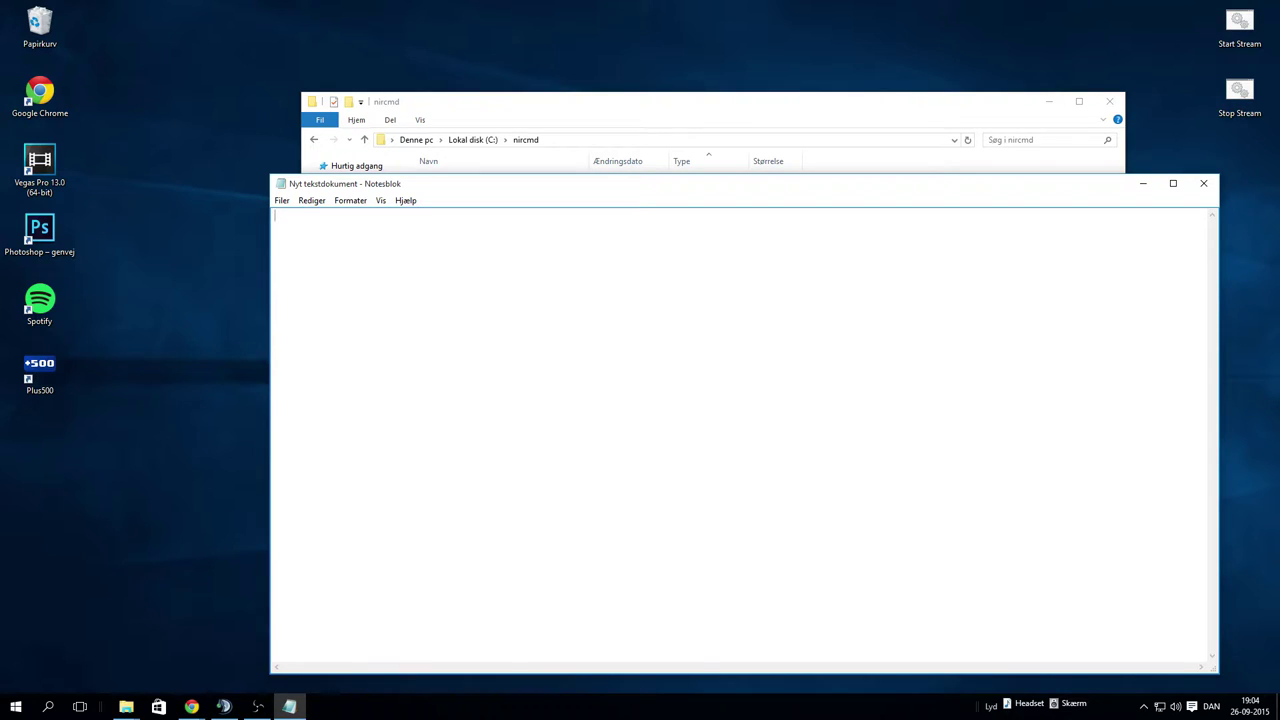
pyautogui.hotkey('alt', 'Tab')
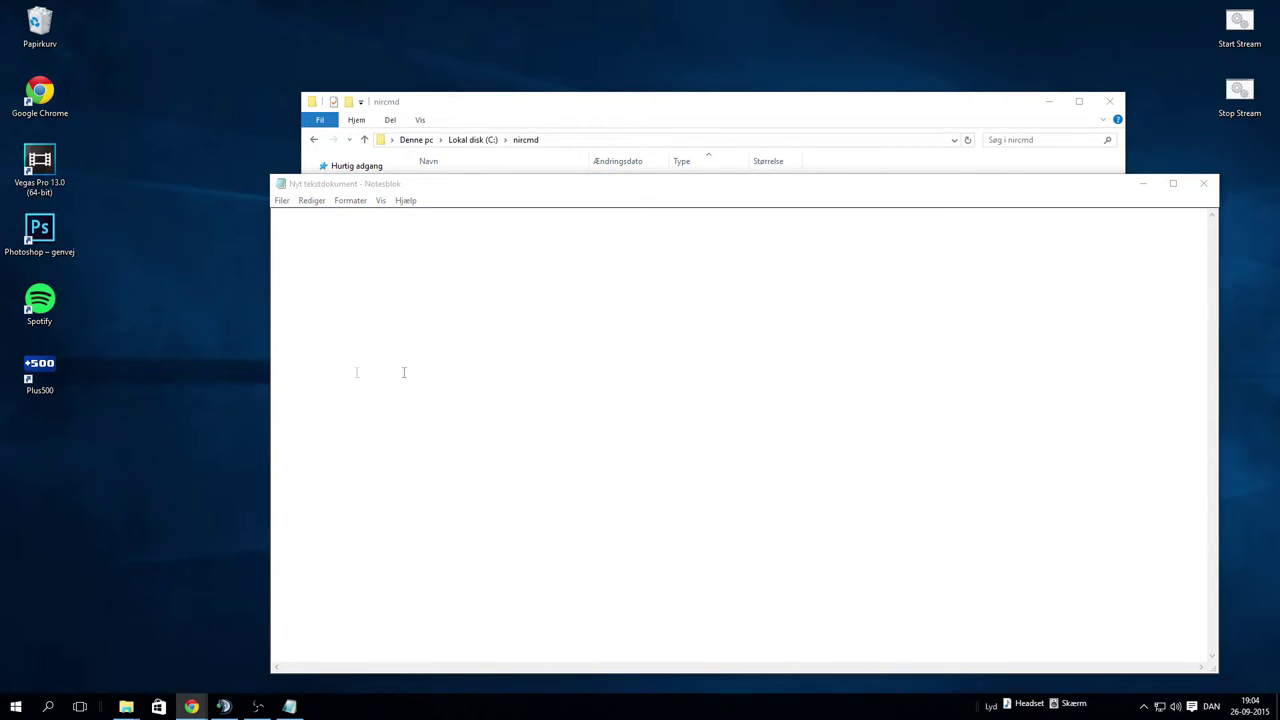
pyautogui.click(406, 257)
pyautogui.rightClick(354, 234)
pyautogui.click(409, 290)
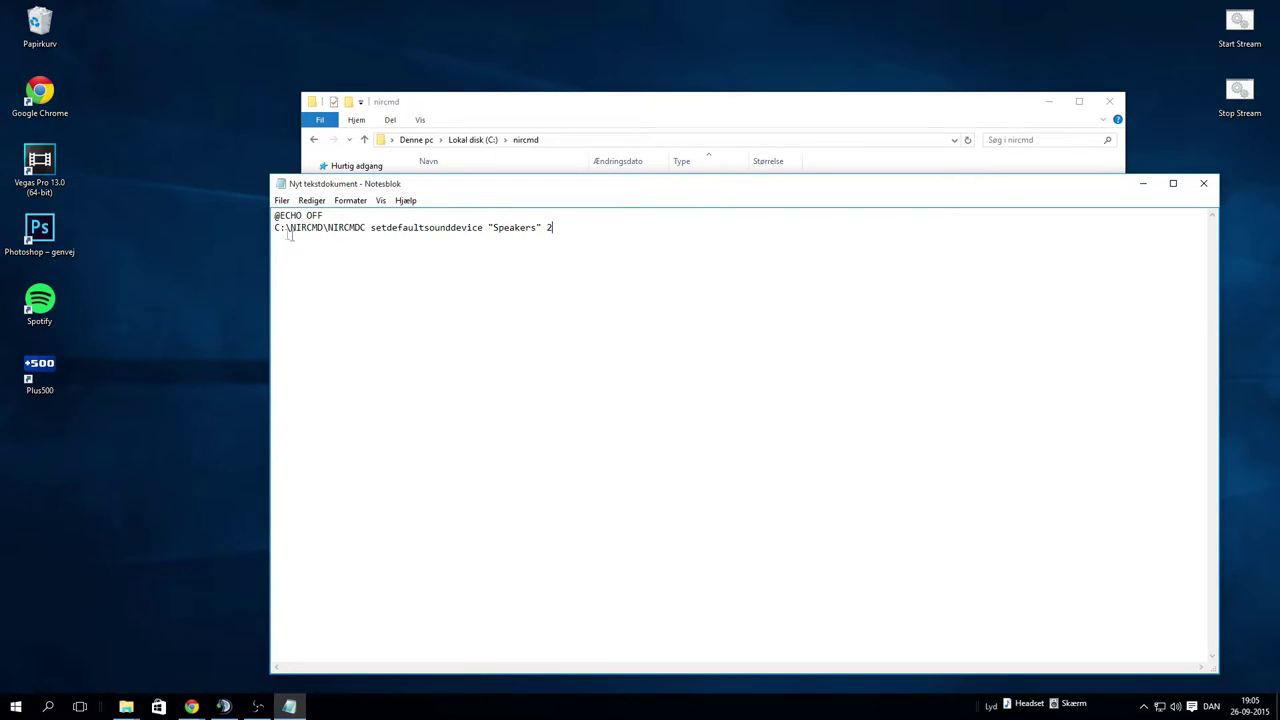
# Examine the parts of the pasted command line: folder path, program name, setdefaultsounddevice, device name and trailing number
pyautogui.moveTo(290, 229); pyautogui.dragTo(323, 233)
pyautogui.doubleClick(340, 228)
pyautogui.click(383, 256)
pyautogui.moveTo(372, 228); pyautogui.dragTo(483, 229)
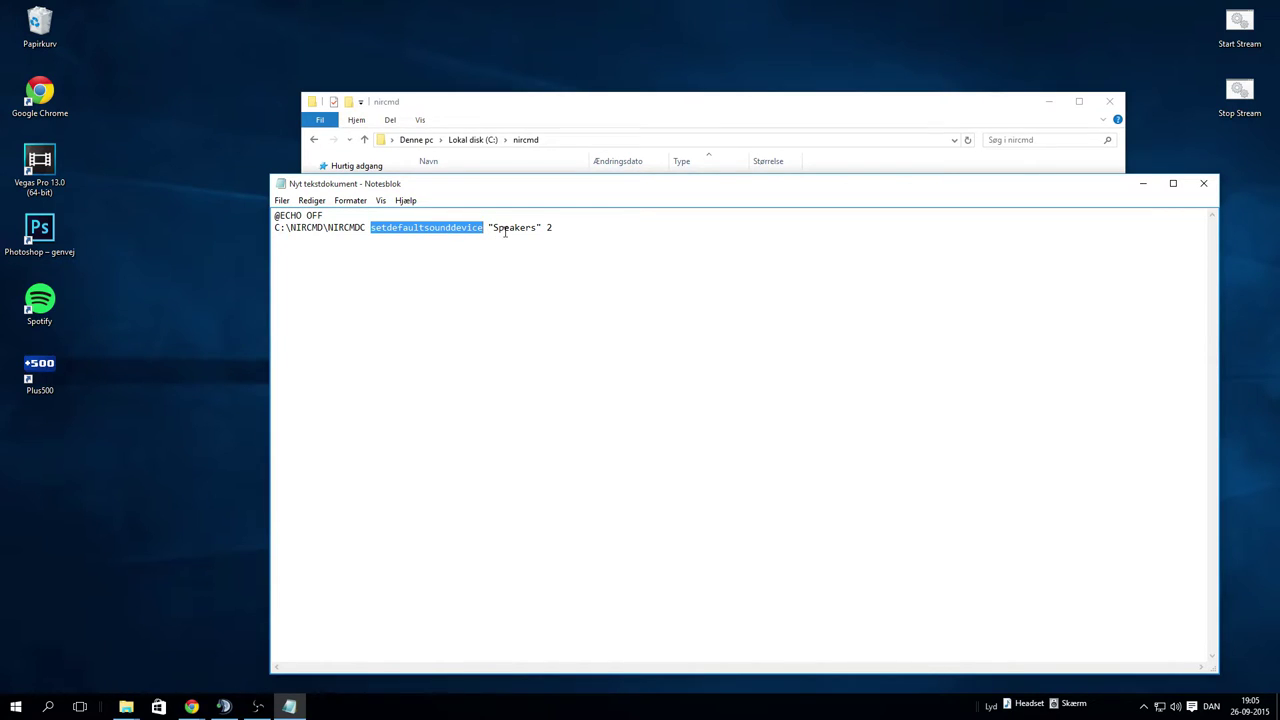
pyautogui.click(494, 227)
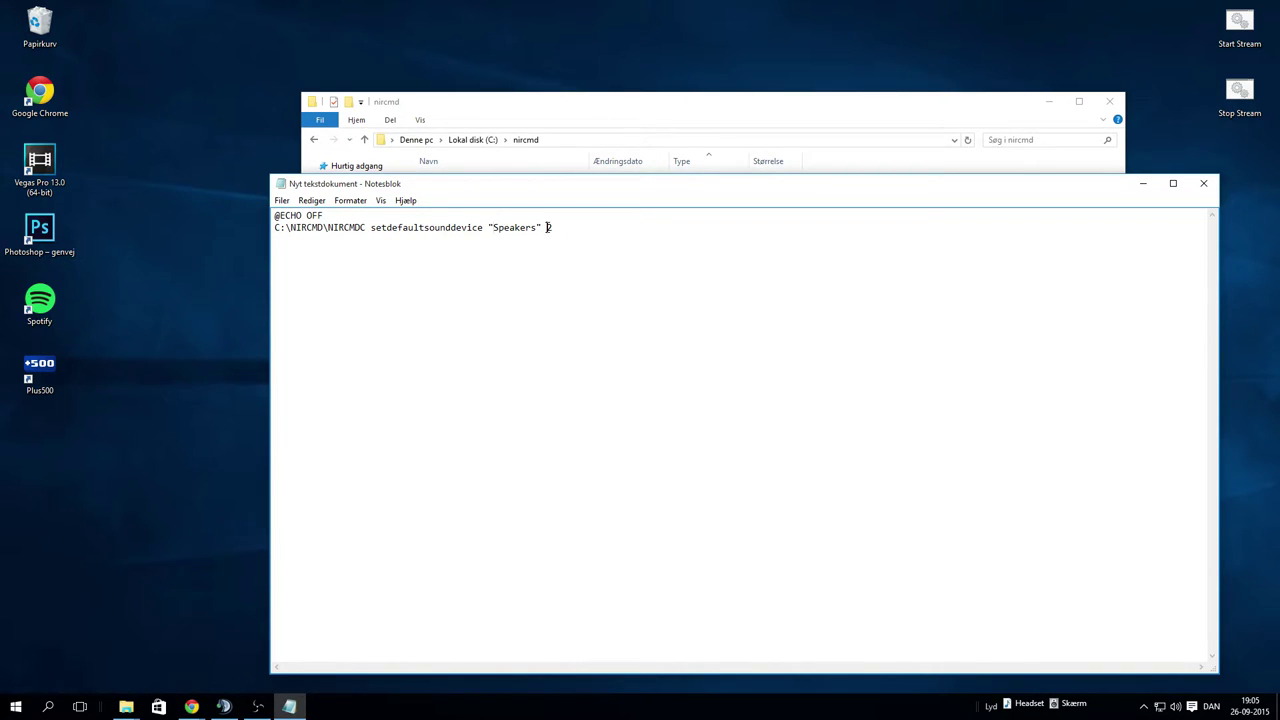
pyautogui.click(496, 229)
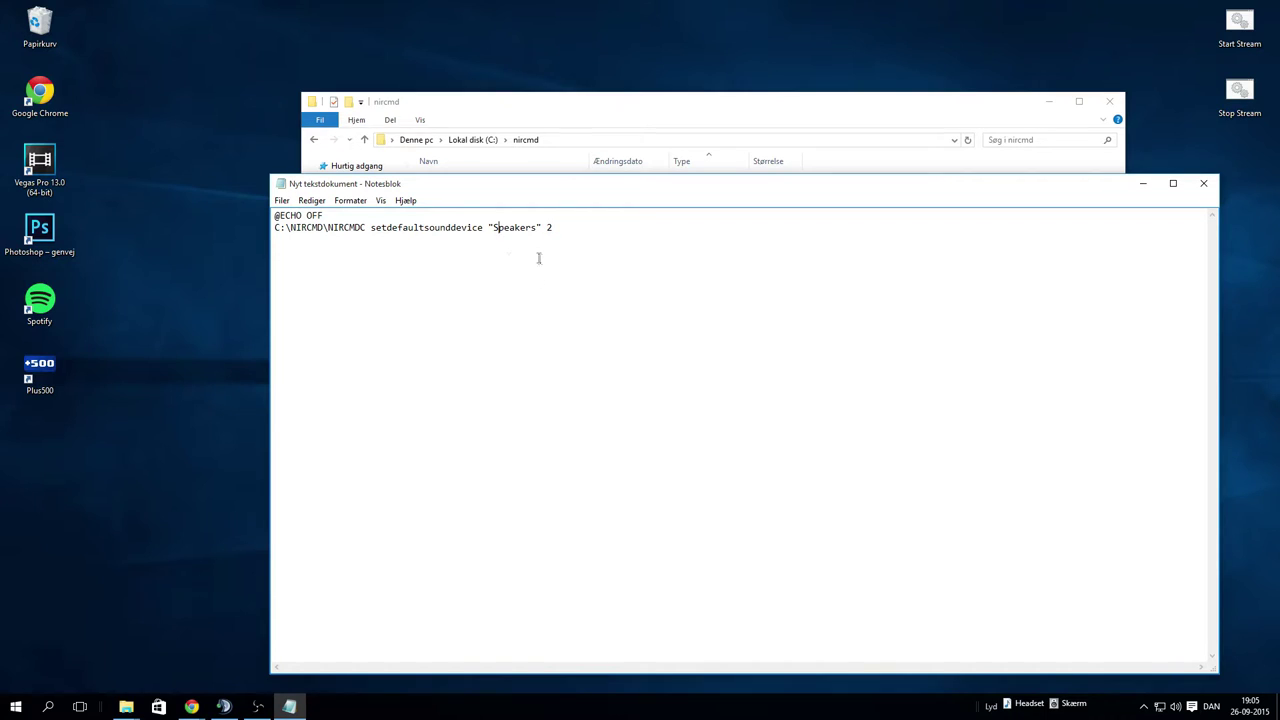
# Open the Windows playback devices and copy the ASUS VN247-4 device name from its properties, leaving the properties unchanged
pyautogui.rightClick(1176, 706)
pyautogui.click(1160, 655)
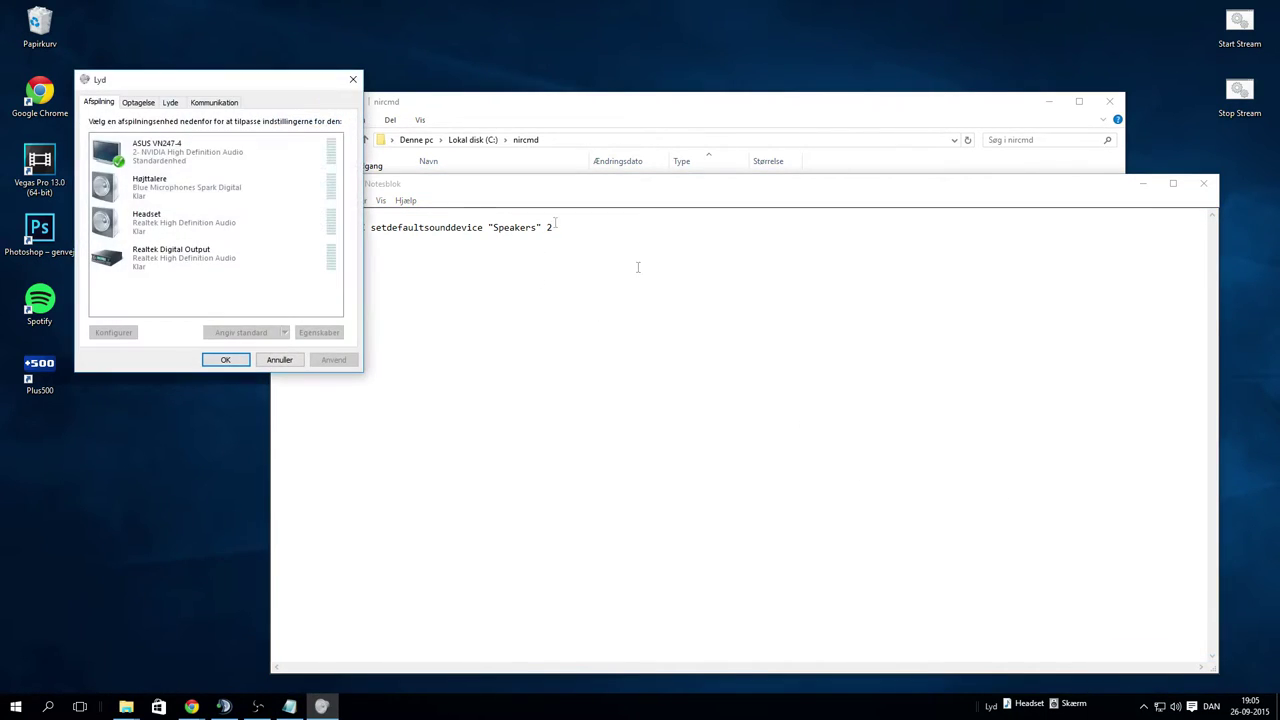
pyautogui.moveTo(277, 86); pyautogui.dragTo(1004, 16)
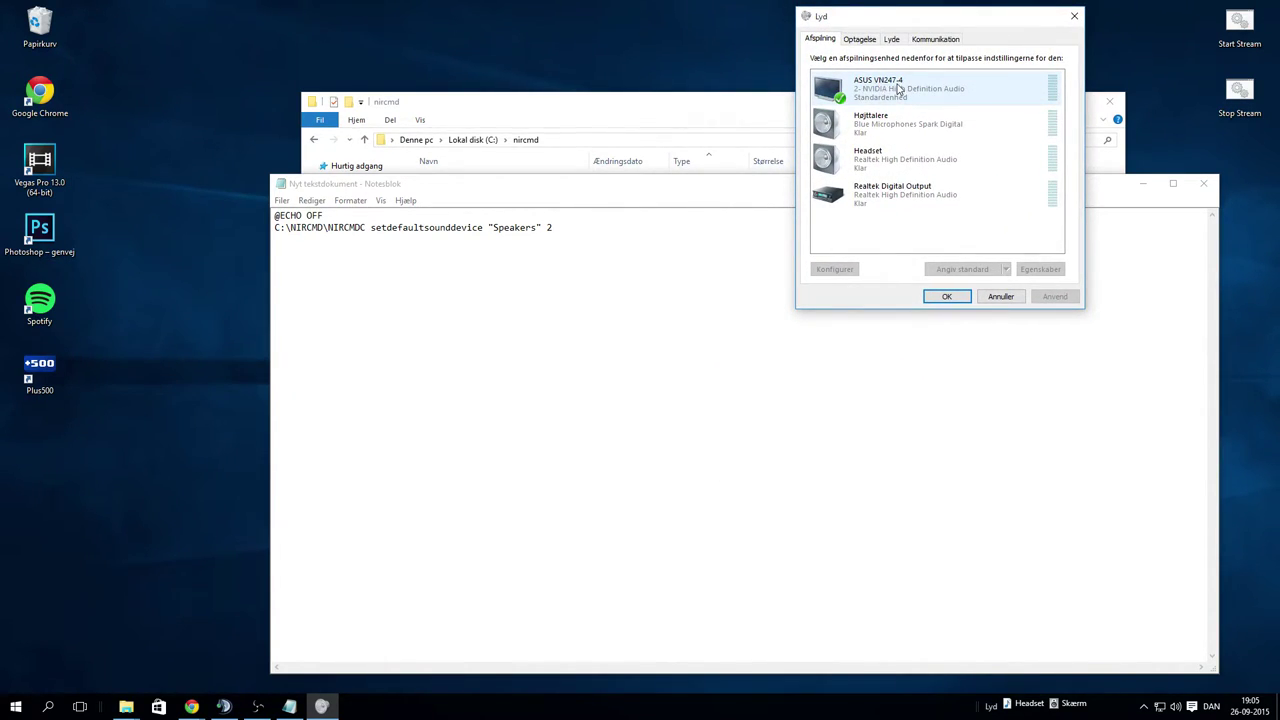
pyautogui.click(928, 92)
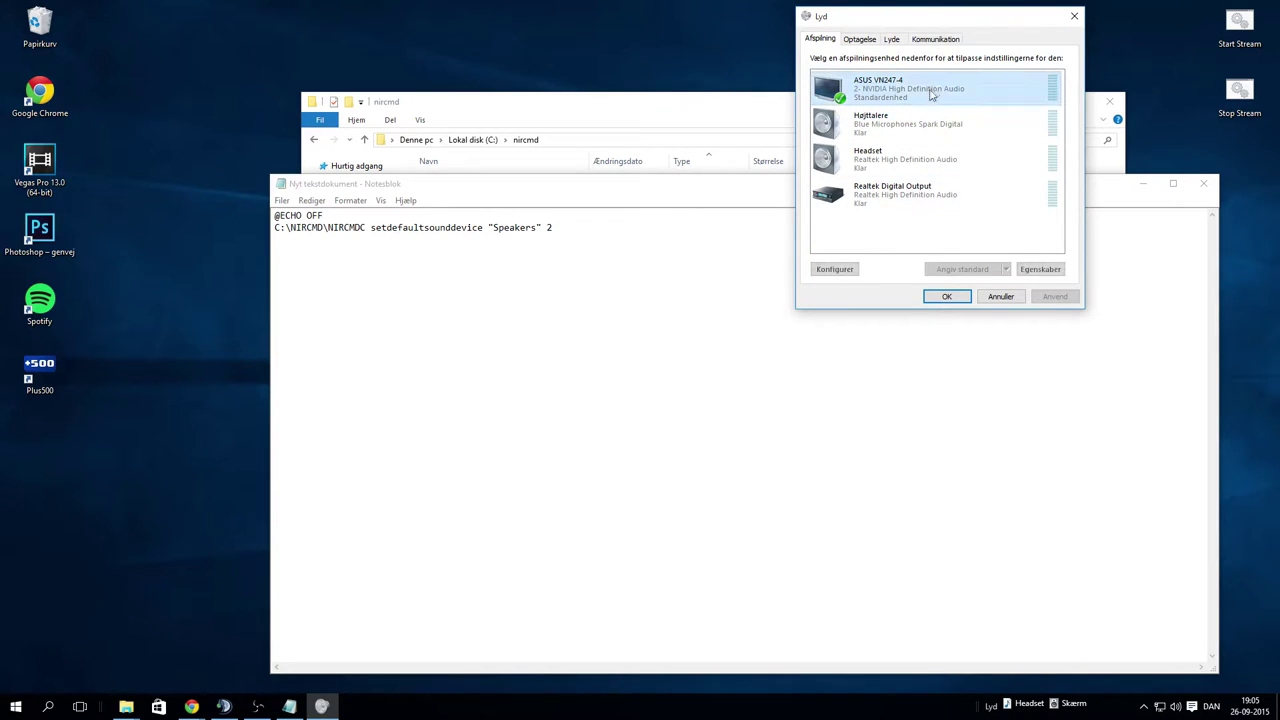
pyautogui.click(1021, 269)
pyautogui.rightClick(945, 113)
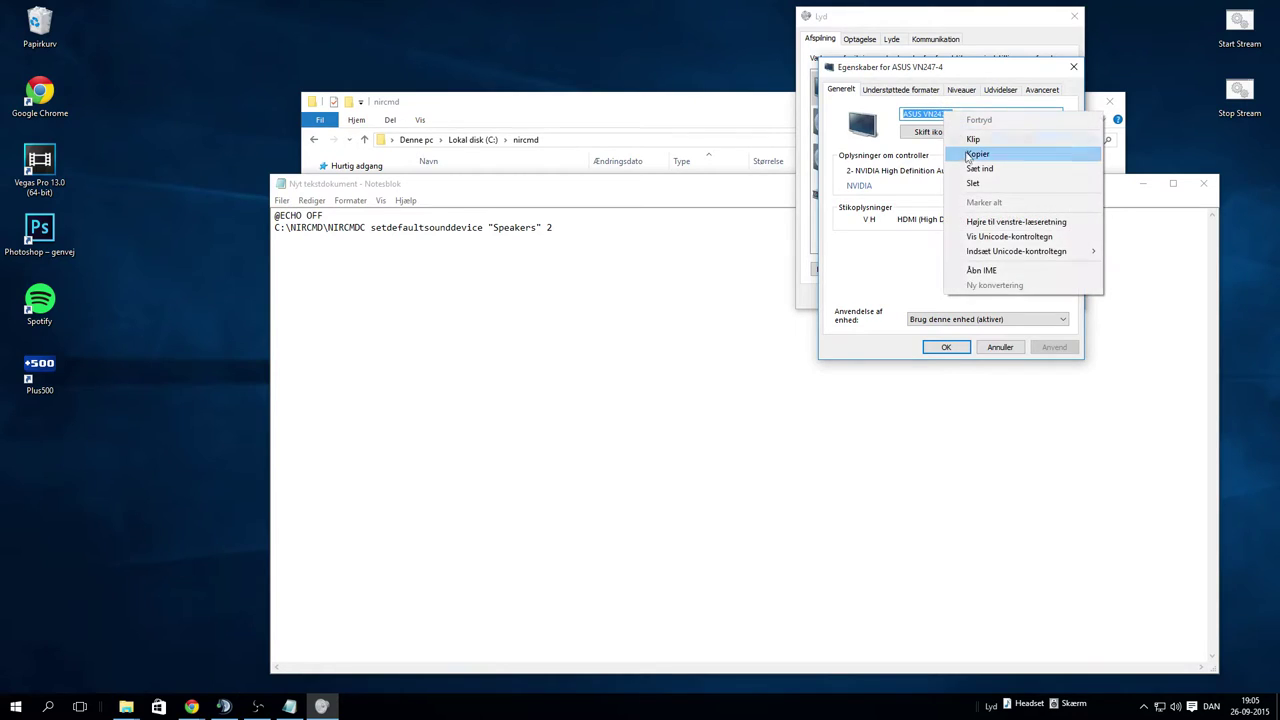
pyautogui.click(977, 155)
pyautogui.click(999, 347)
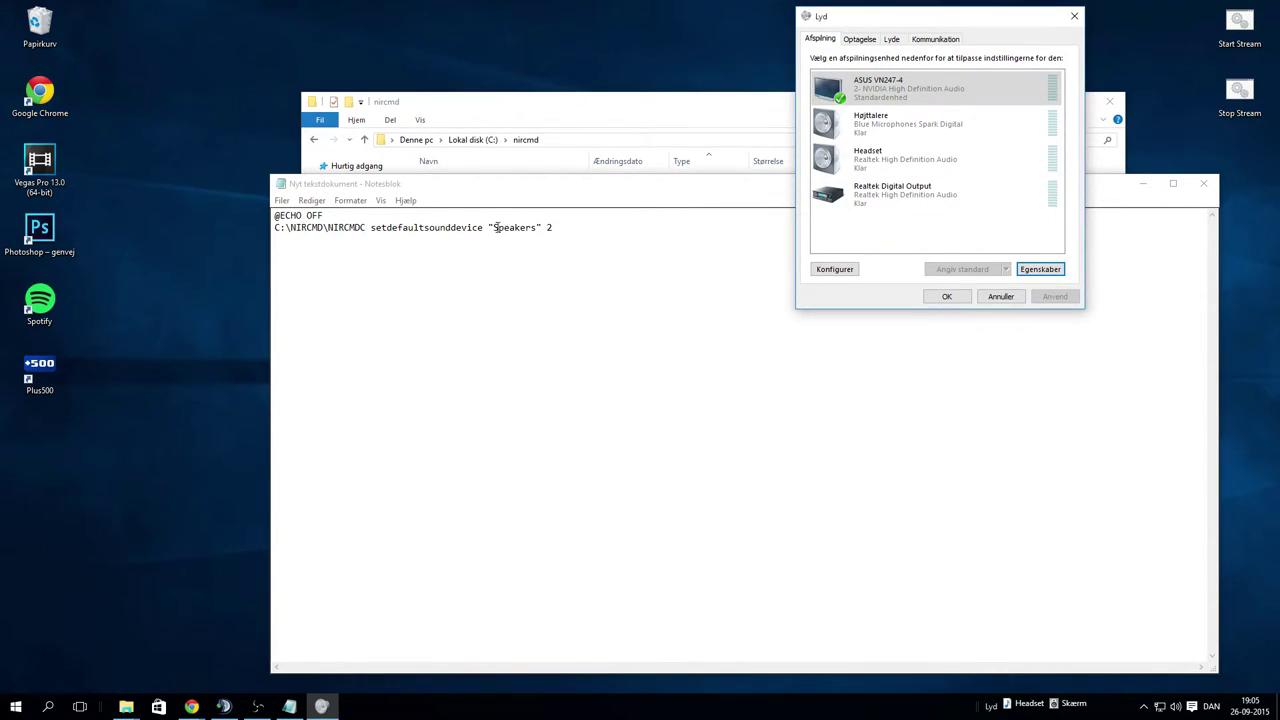
# Replace Speakers in the script with the copied name ASUS VN247-4 and set the trailing number to 1
pyautogui.moveTo(494, 227); pyautogui.dragTo(538, 227)
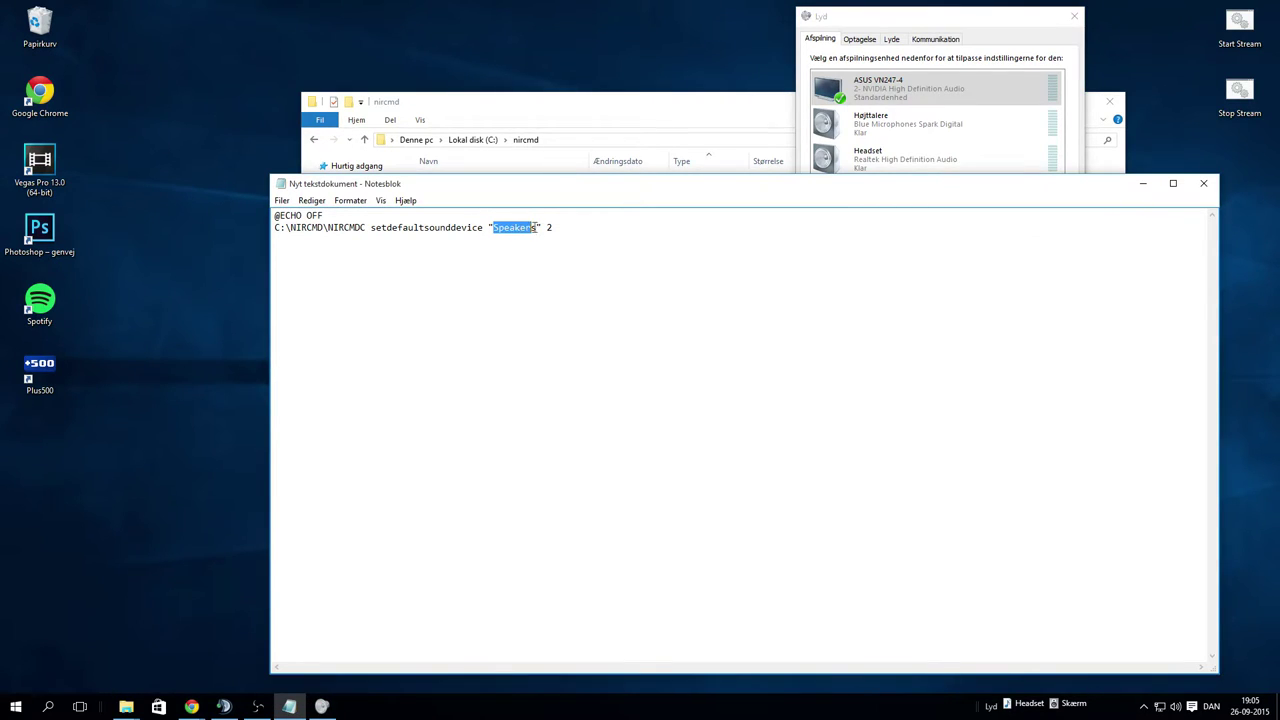
pyautogui.rightClick(531, 228)
pyautogui.click(561, 286)
pyautogui.doubleClick(570, 228)
pyautogui.write('1')
# Save the script in the nircmd folder as skærm.bat with file type Alle filer, and close it
pyautogui.click(282, 200)
pyautogui.click(310, 260)
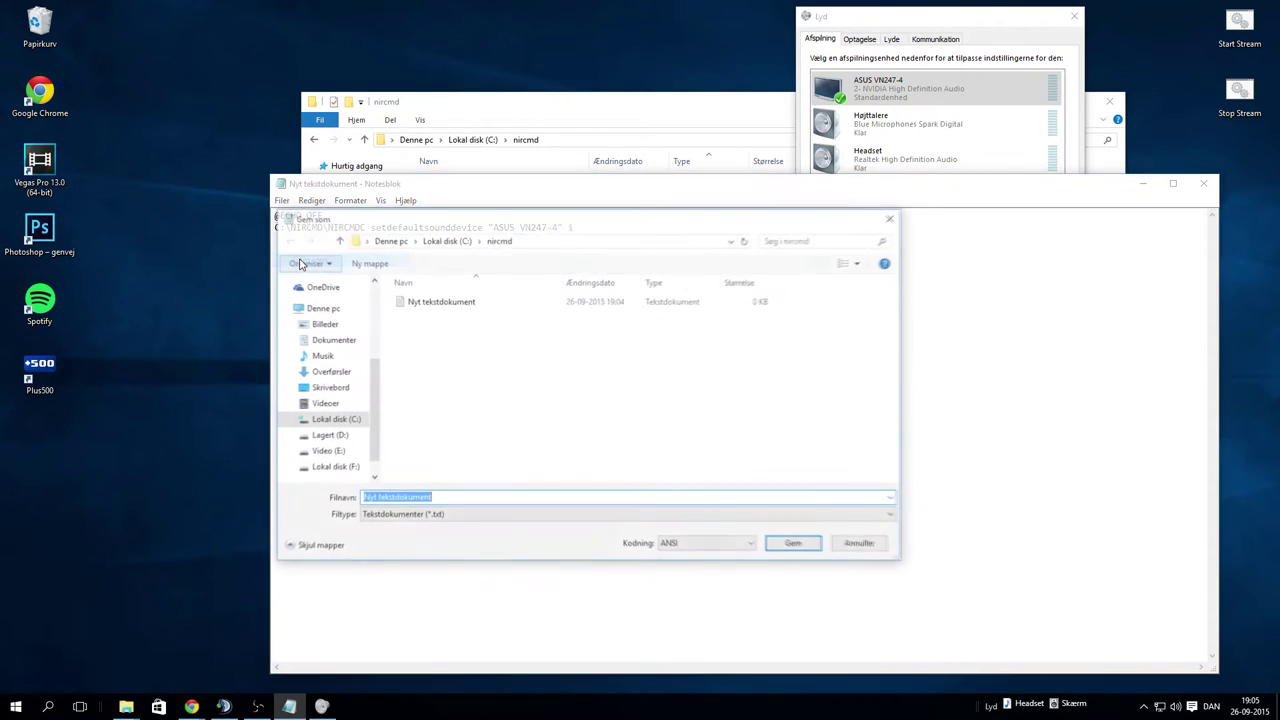
pyautogui.click(436, 519)
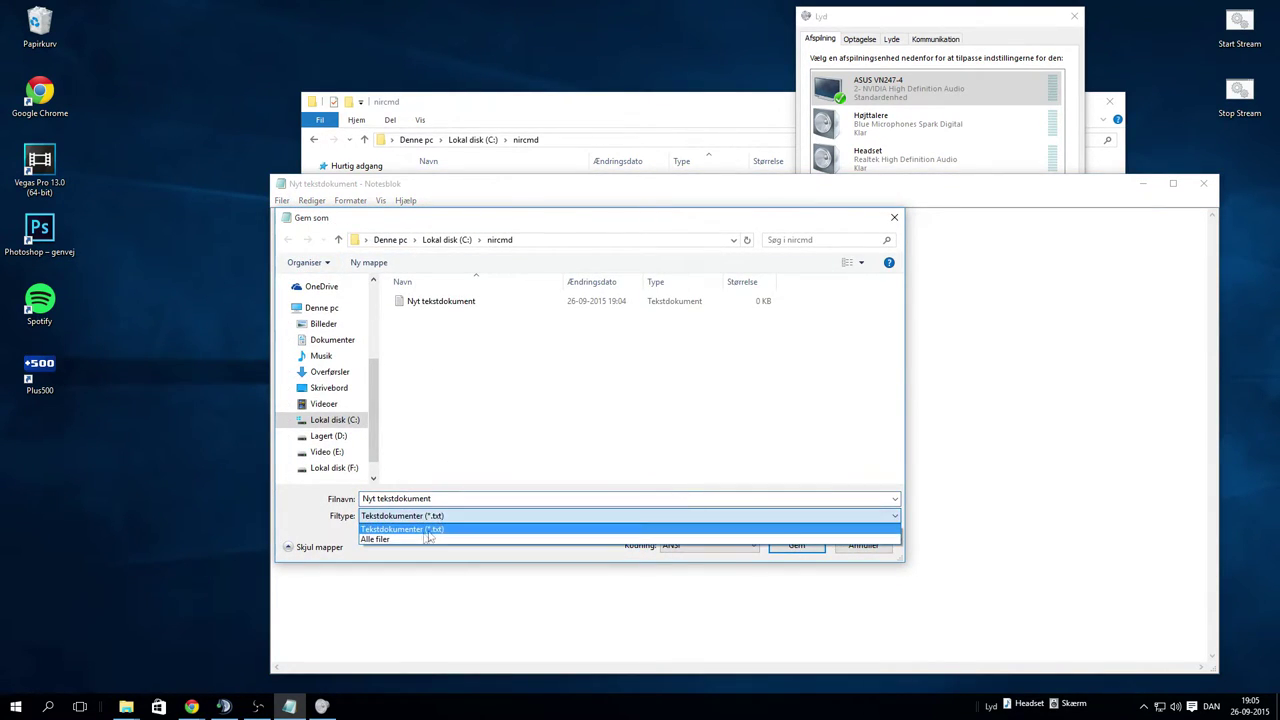
pyautogui.click(414, 536)
pyautogui.click(441, 497)
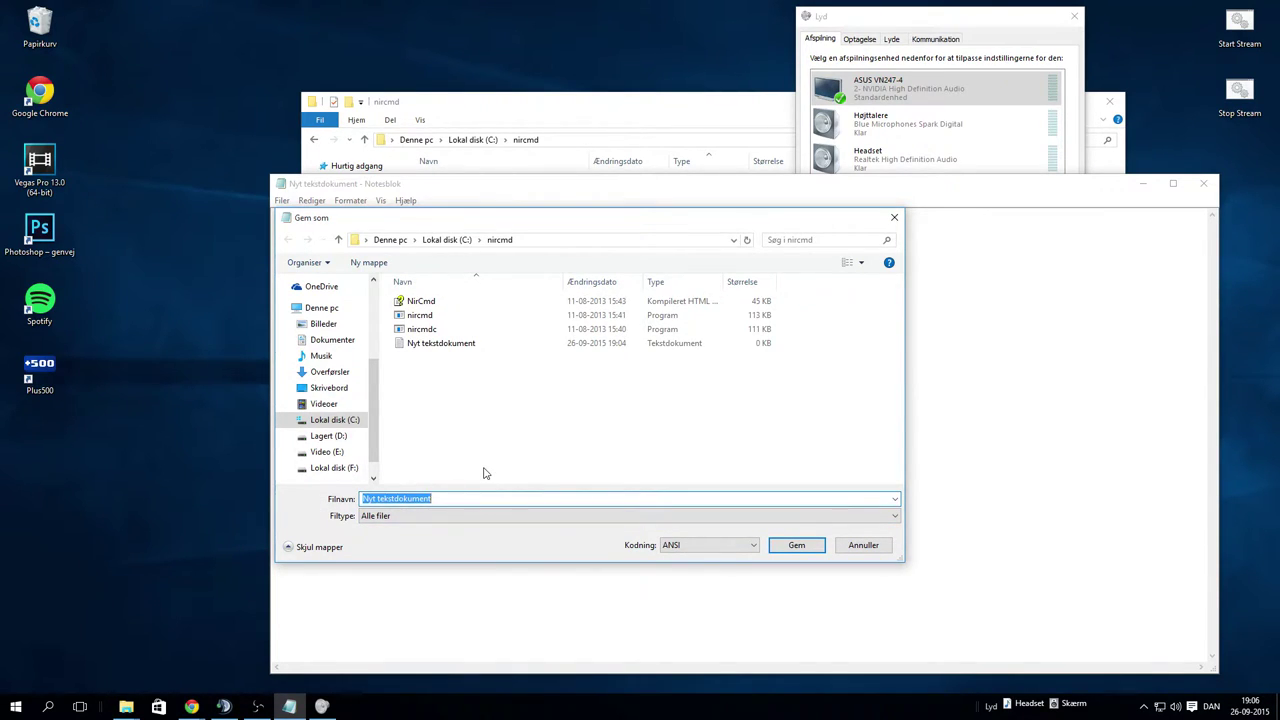
pyautogui.write('skørmm')
pyautogui.write('ærm.')
pyautogui.write('bat')
pyautogui.press('Return')
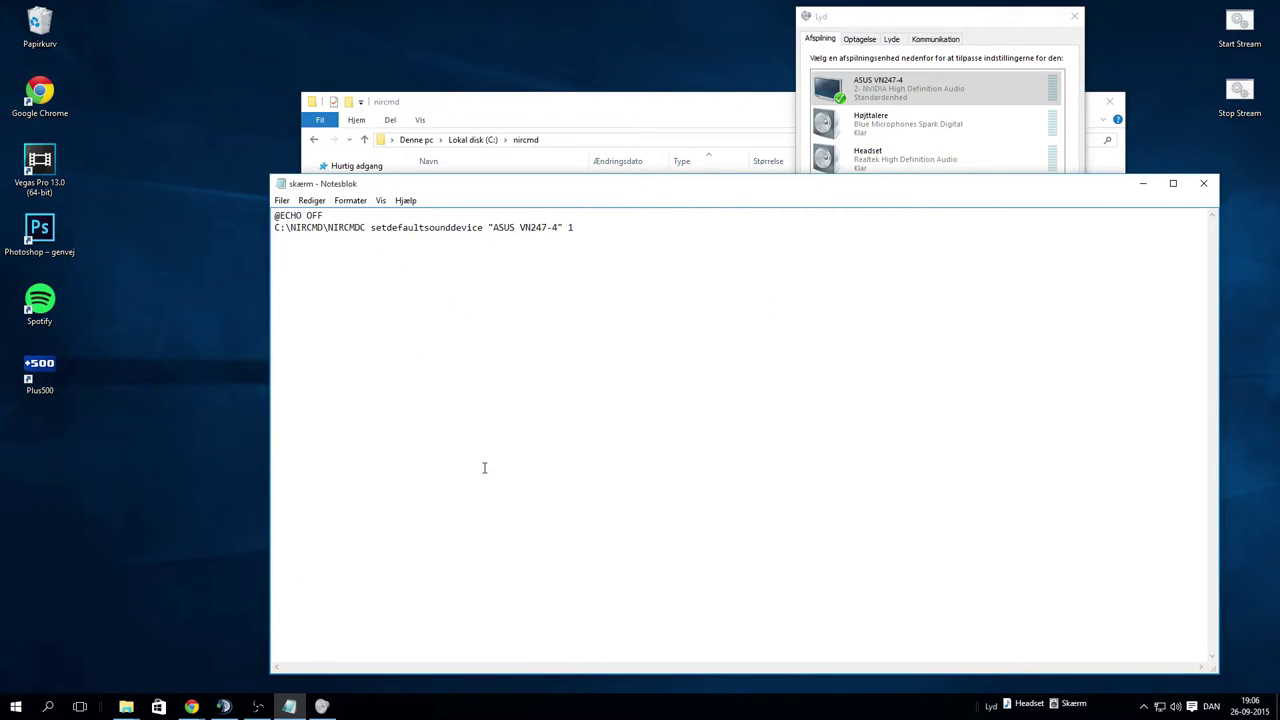
pyautogui.click(1203, 183)
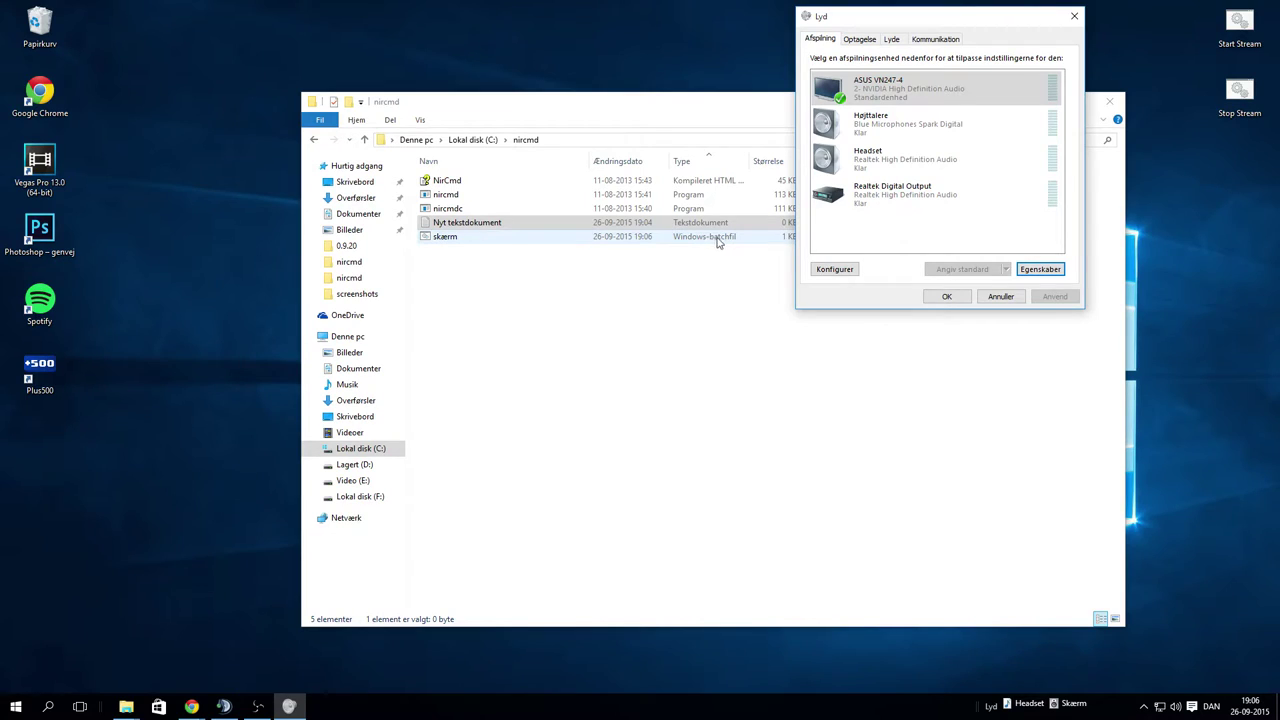
# Reopen the empty Nyt tekstdokument and paste the original two-line setdefaultsounddevice "Speakers" 2 script into it
pyautogui.click(456, 228)
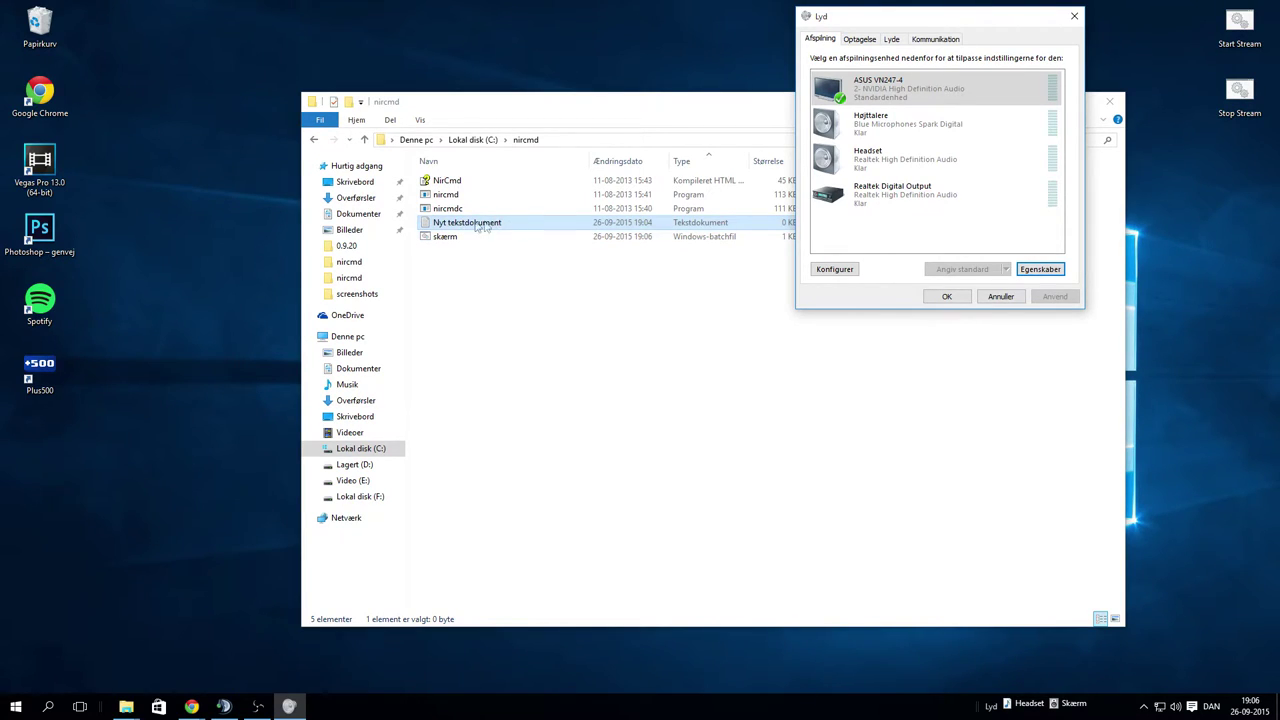
pyautogui.doubleClick(566, 224)
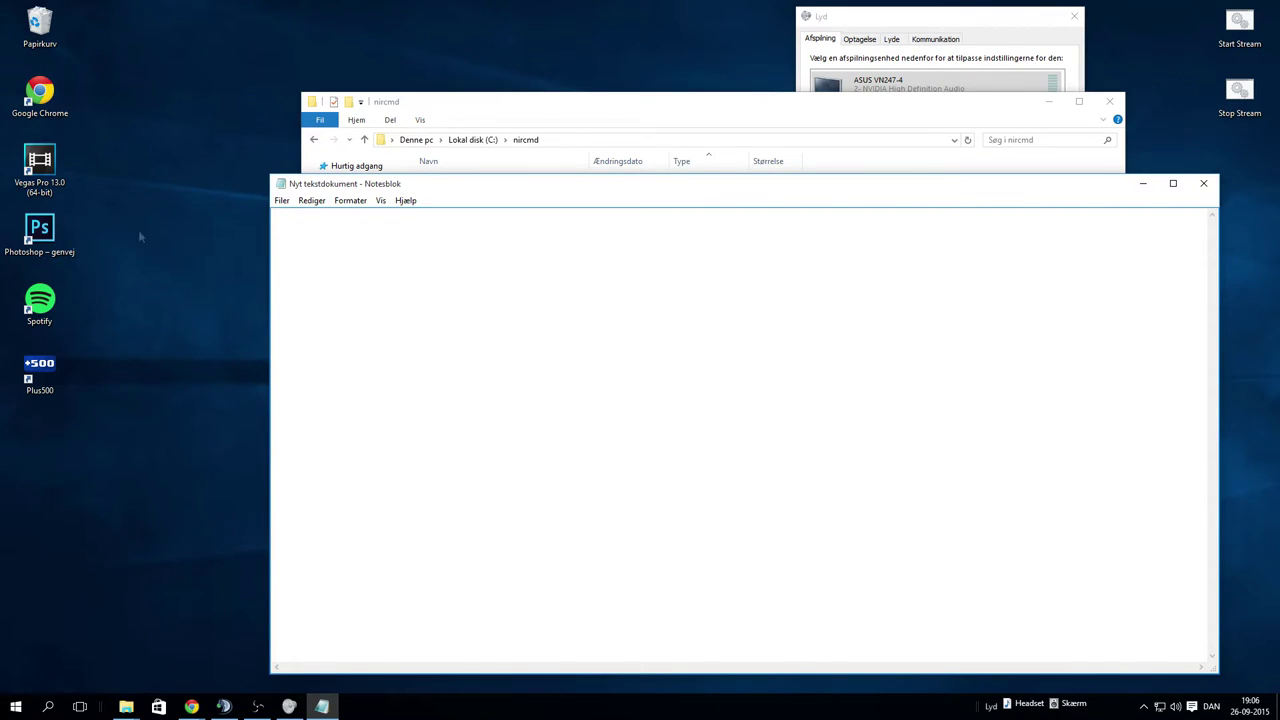
pyautogui.hotkey('alt', 'Tab')
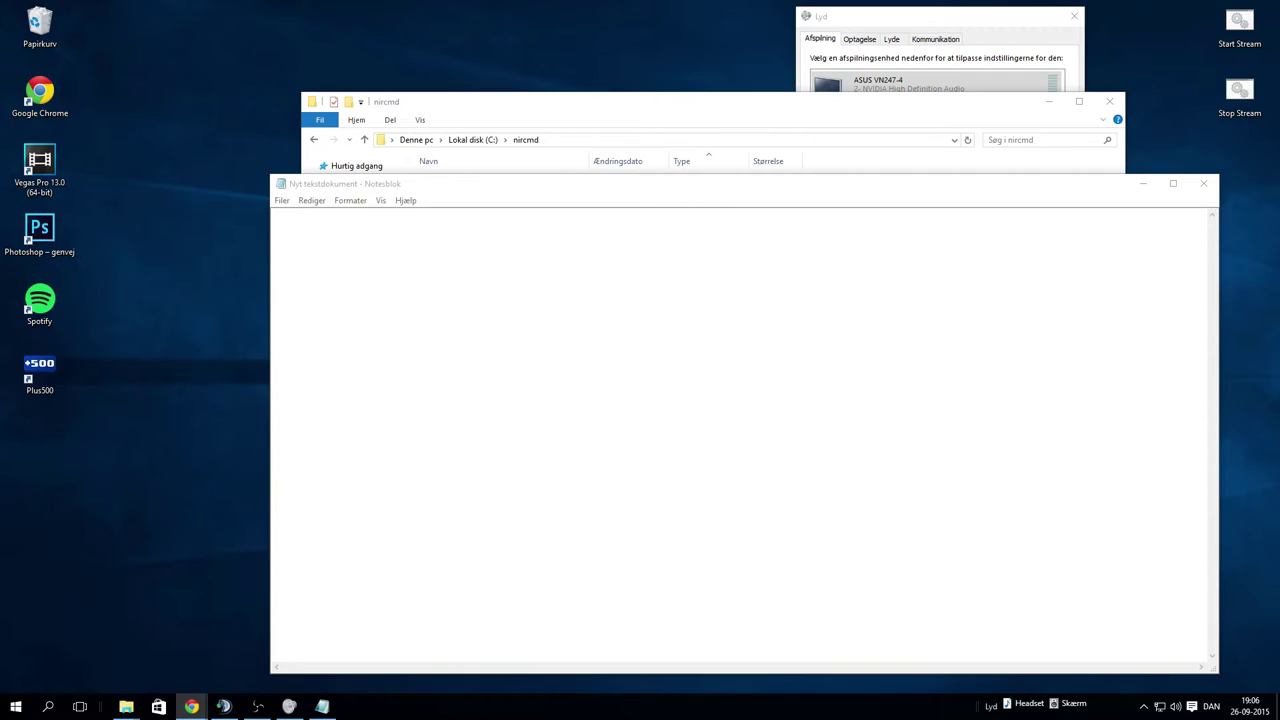
pyautogui.rightClick(300, 245)
pyautogui.click(340, 296)
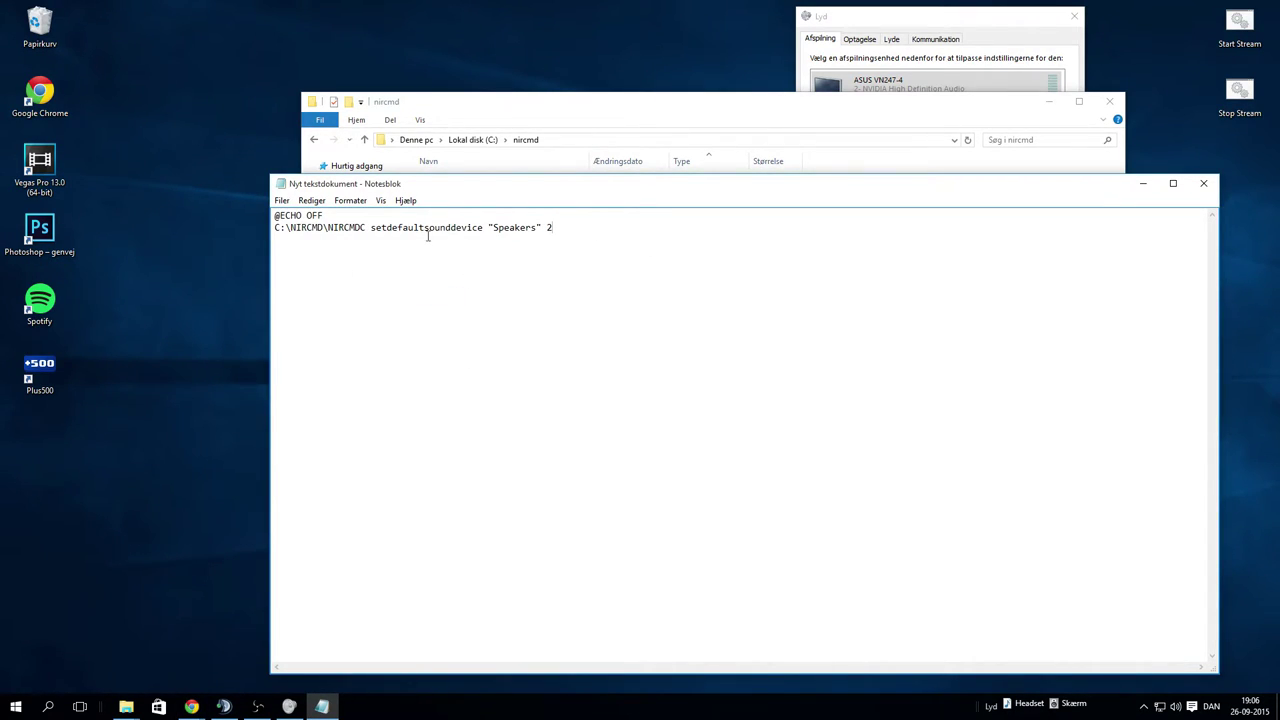
# Copy the Headset playback device's name from its properties and move the Lyd window clear of the script
pyautogui.click(939, 14)
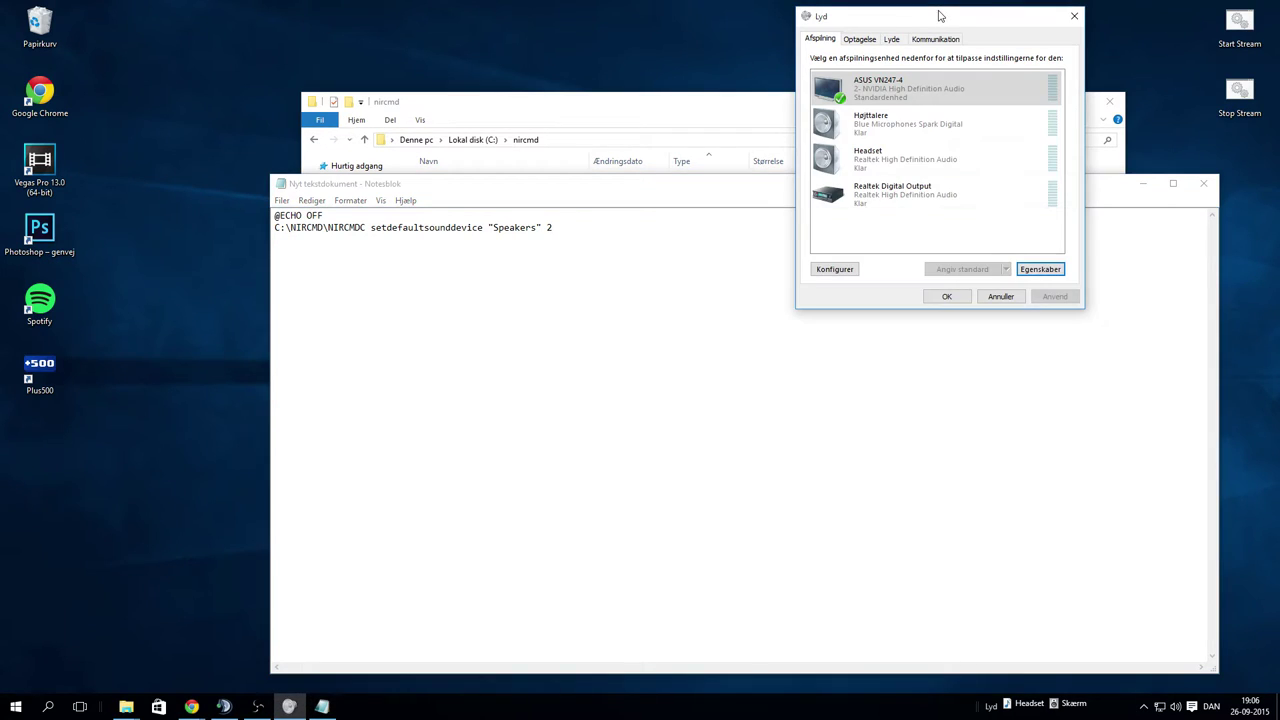
pyautogui.click(858, 157)
pyautogui.click(1038, 268)
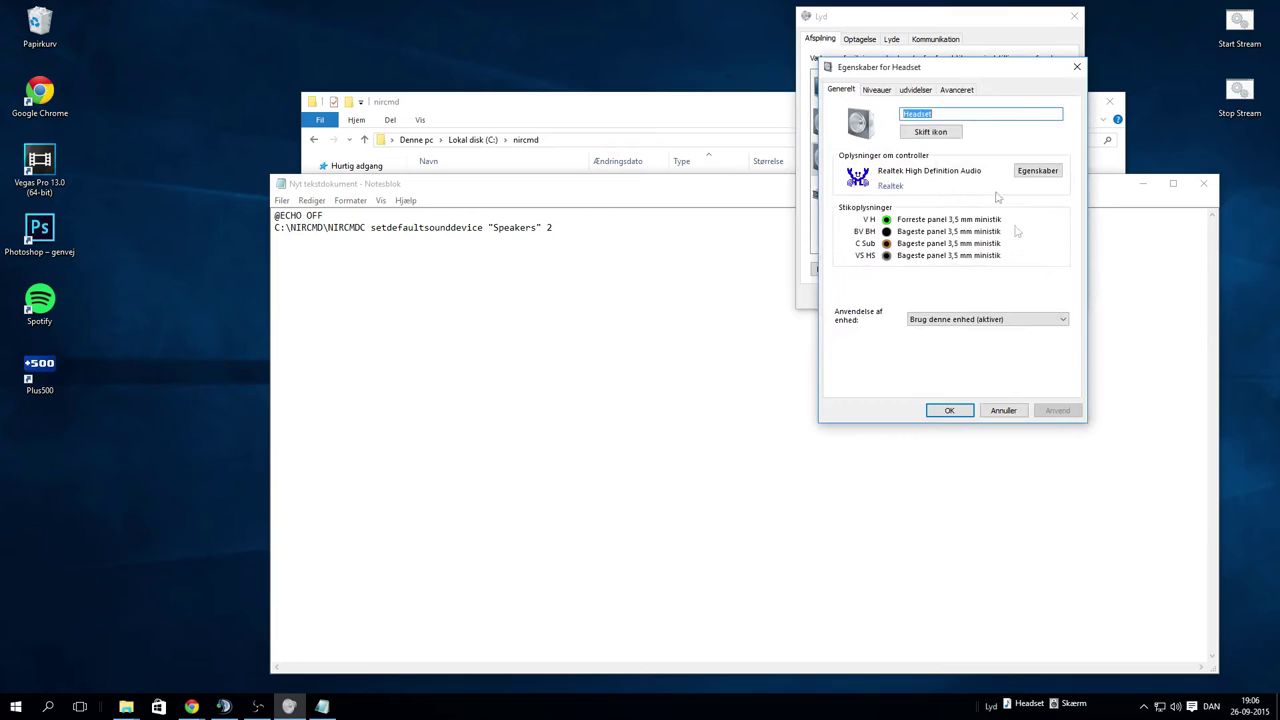
pyautogui.rightClick(921, 117)
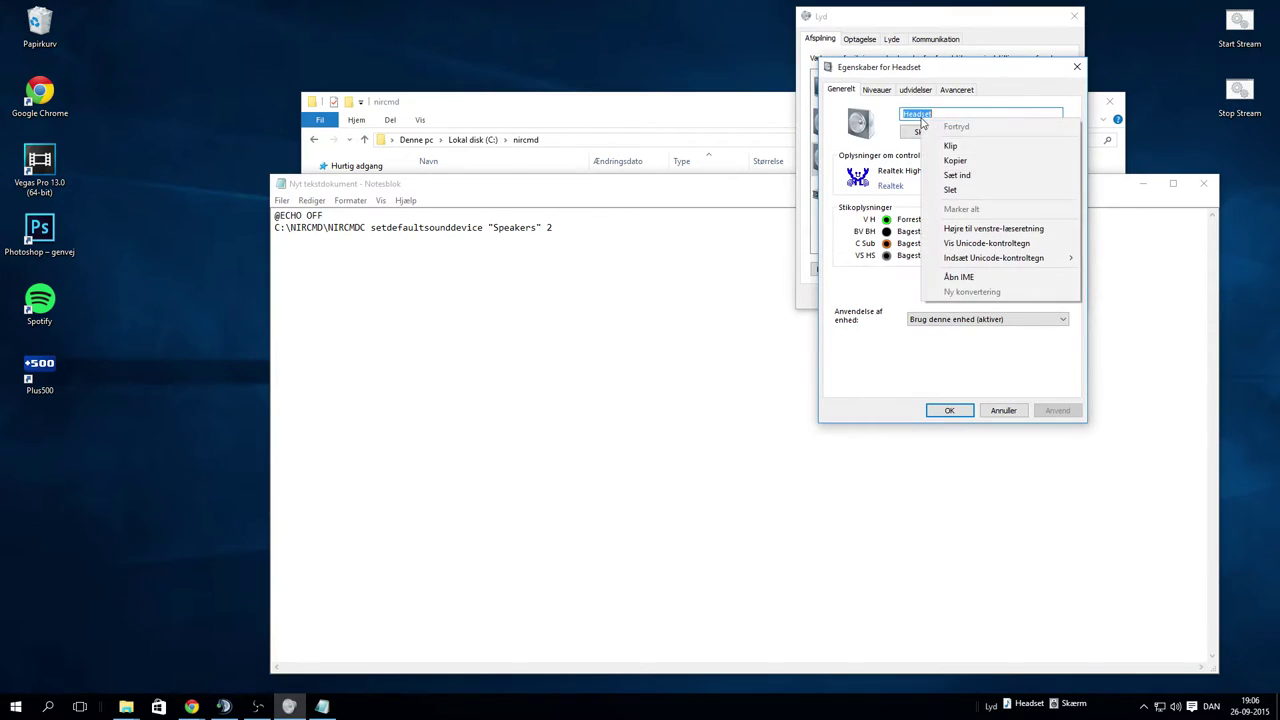
pyautogui.click(955, 161)
pyautogui.click(1003, 410)
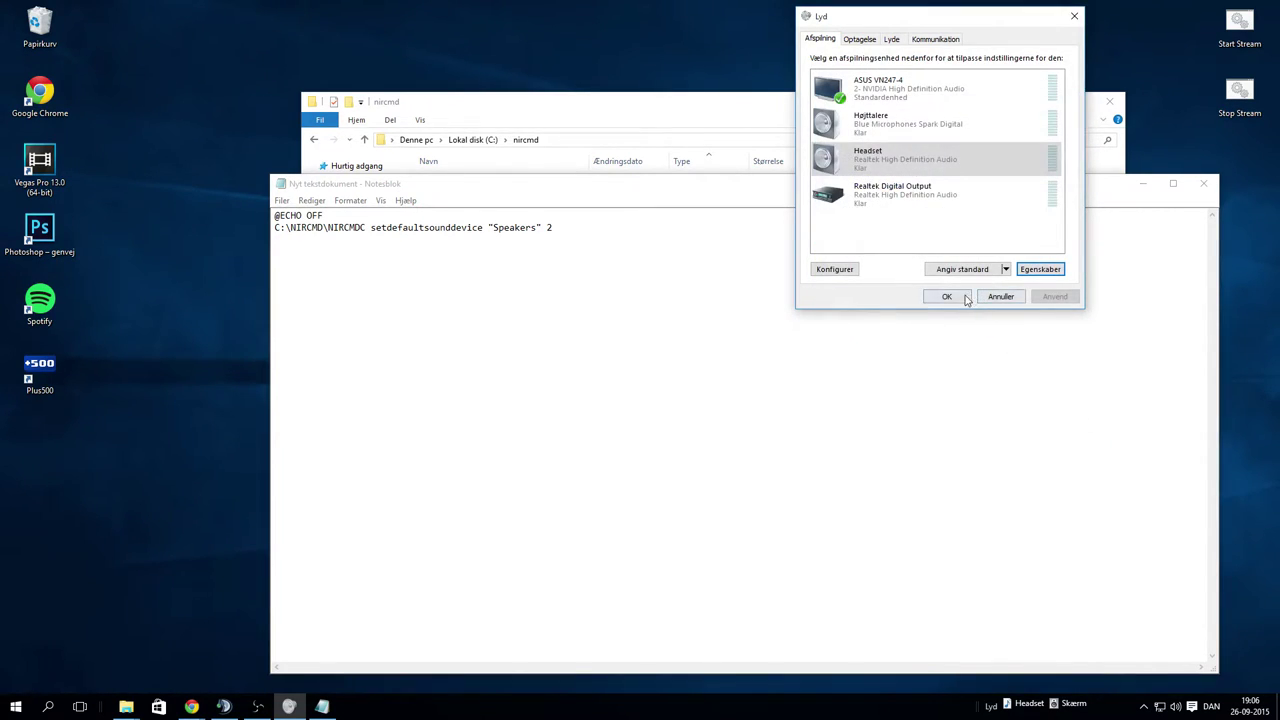
pyautogui.moveTo(1001, 17); pyautogui.dragTo(202, 503)
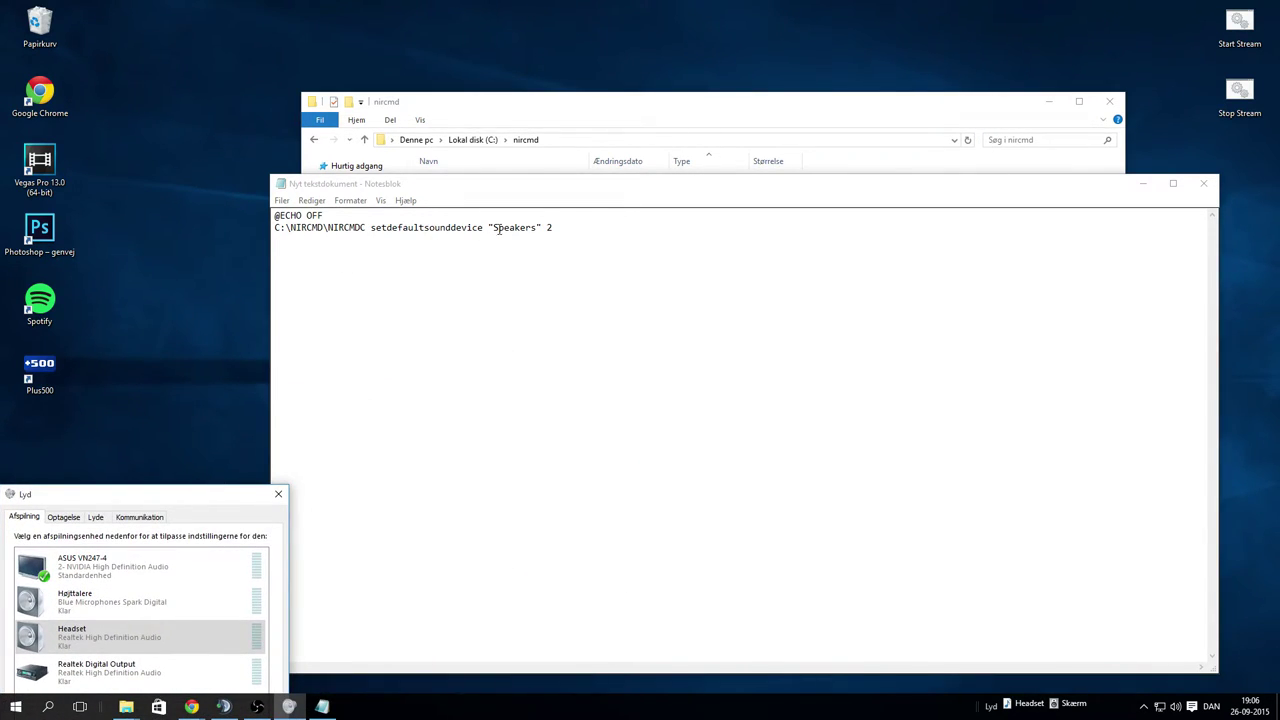
# Replace Speakers in the second script with the copied name Headset and set the trailing number to 1
pyautogui.moveTo(494, 228); pyautogui.dragTo(536, 228)
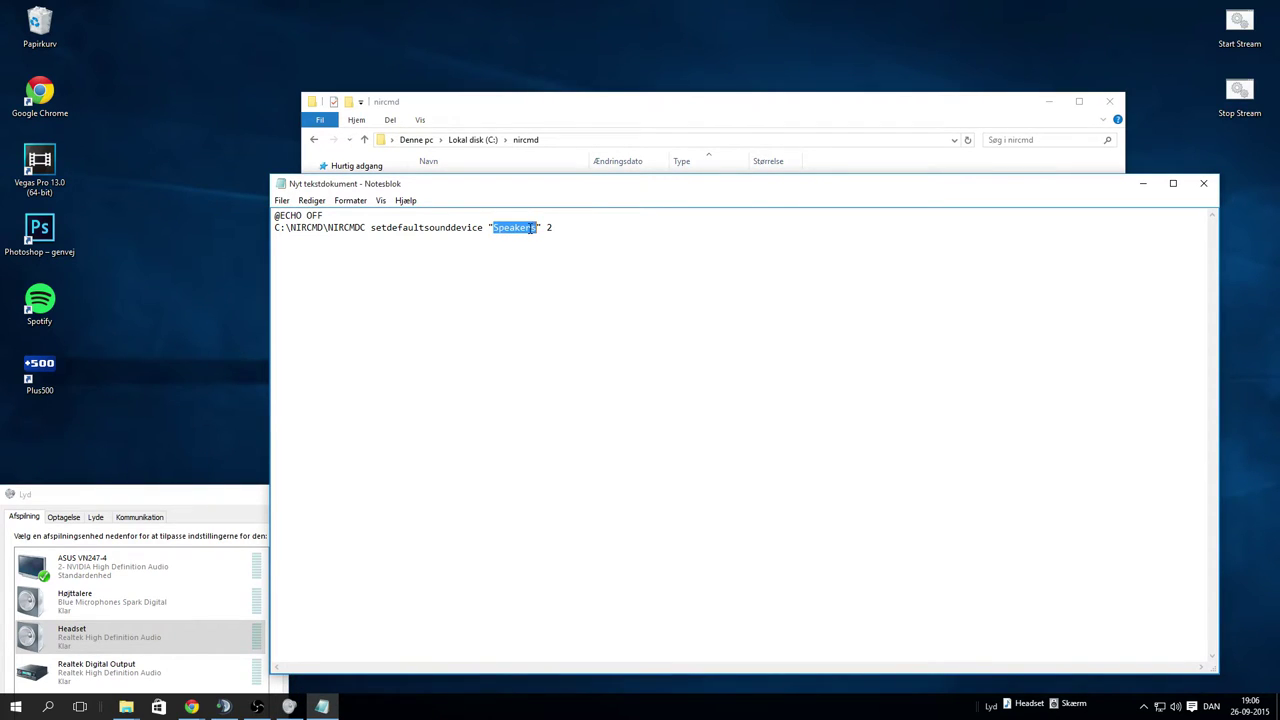
pyautogui.rightClick(531, 228)
pyautogui.click(571, 286)
# Save the second script in the nircmd folder as Headset.bat with file type Alle filer, and close it
pyautogui.click(282, 200)
pyautogui.click(301, 262)
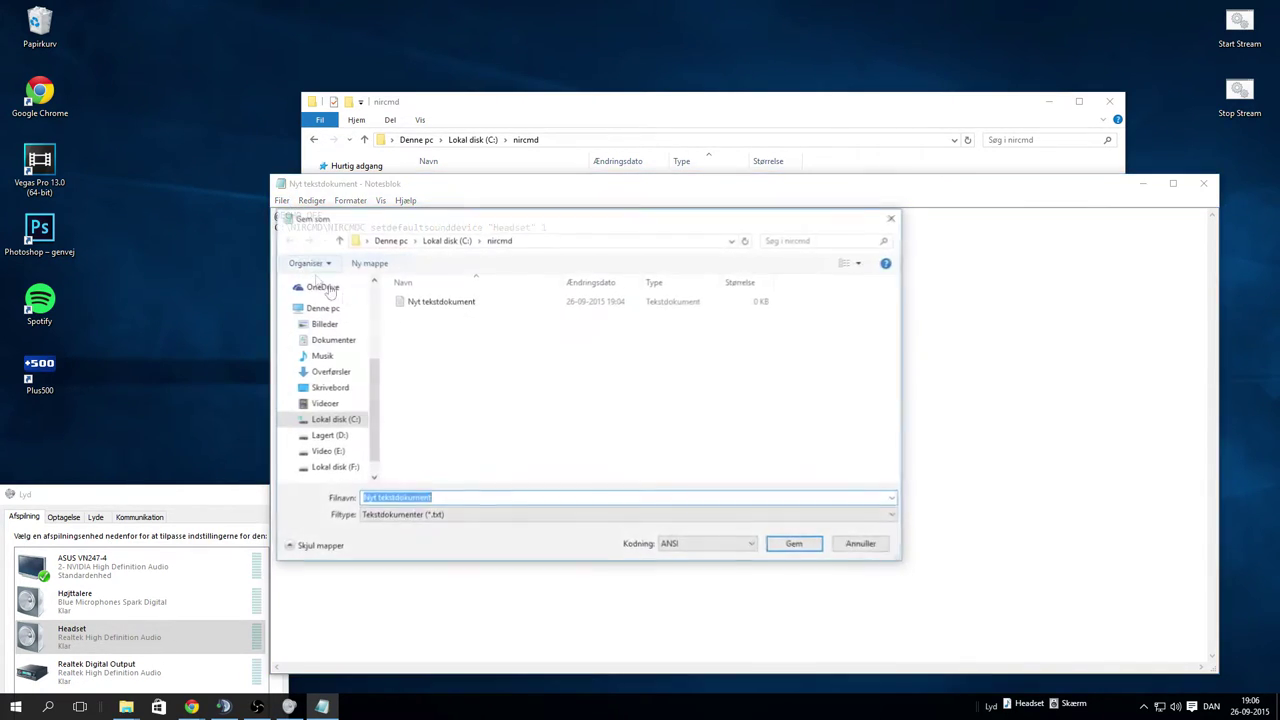
pyautogui.click(447, 515)
pyautogui.click(423, 540)
pyautogui.click(442, 498)
pyautogui.write('Headset.bat')
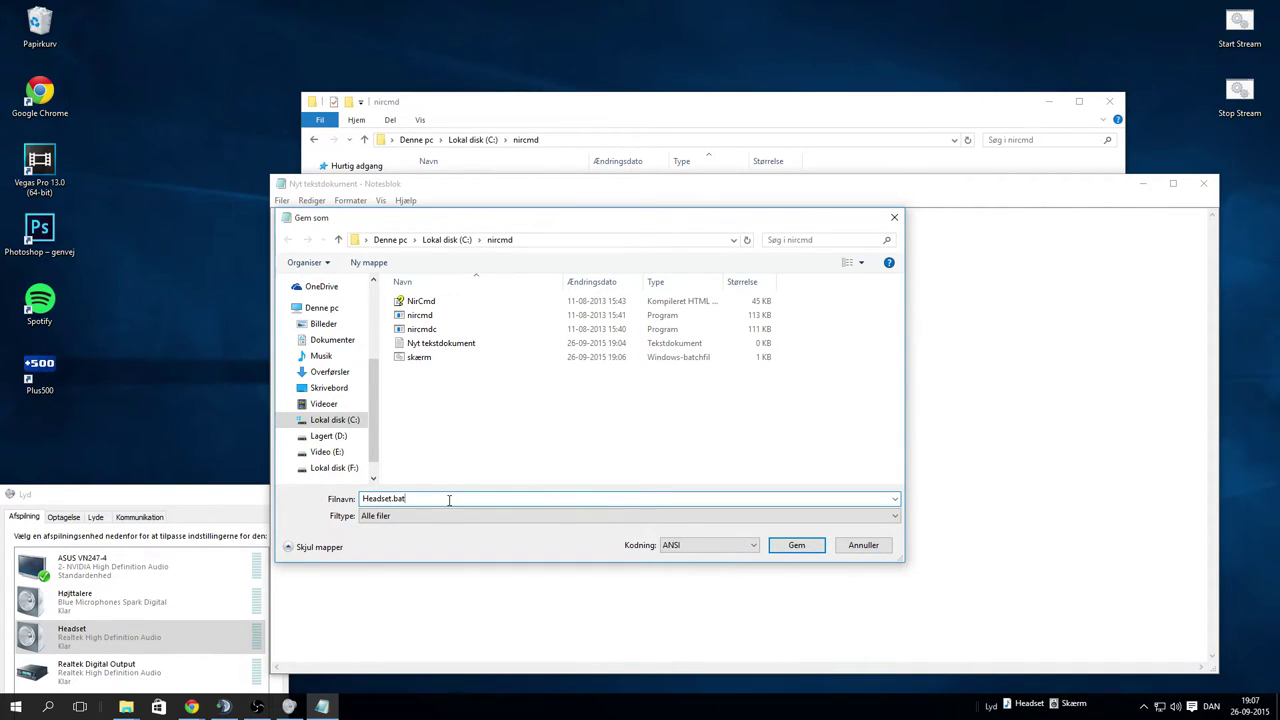
pyautogui.press('Return')
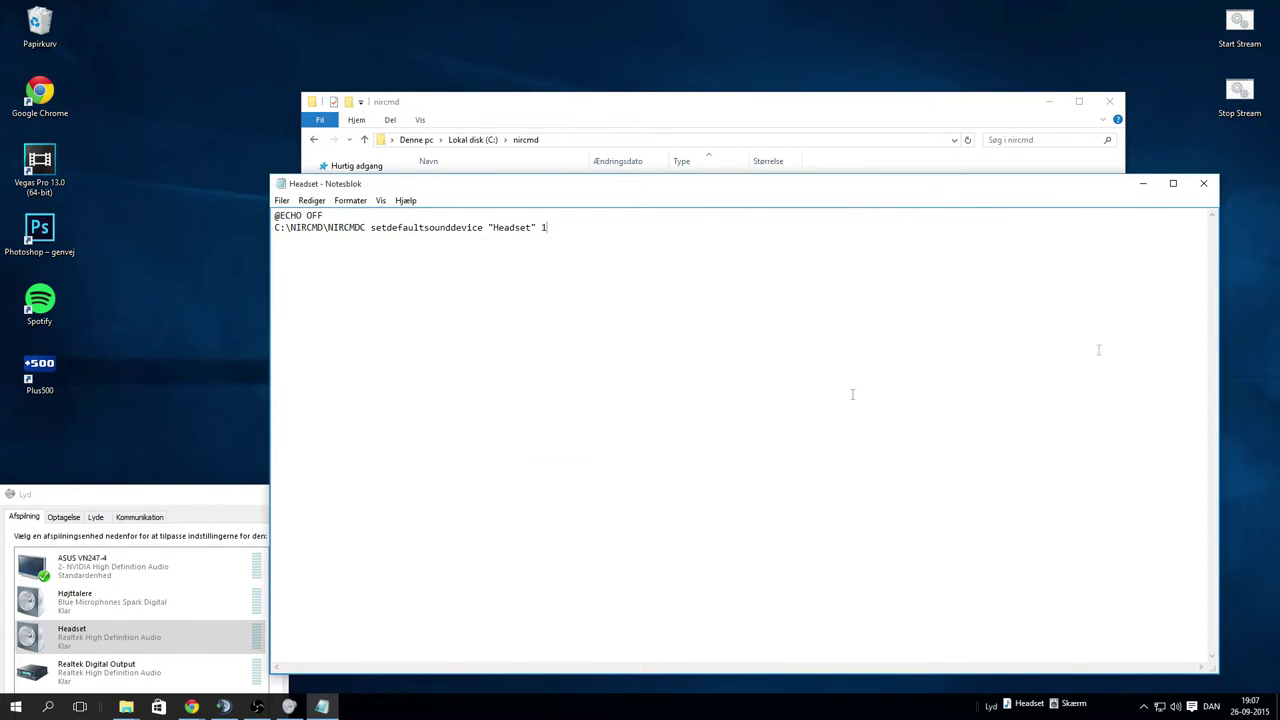
pyautogui.click(1203, 183)
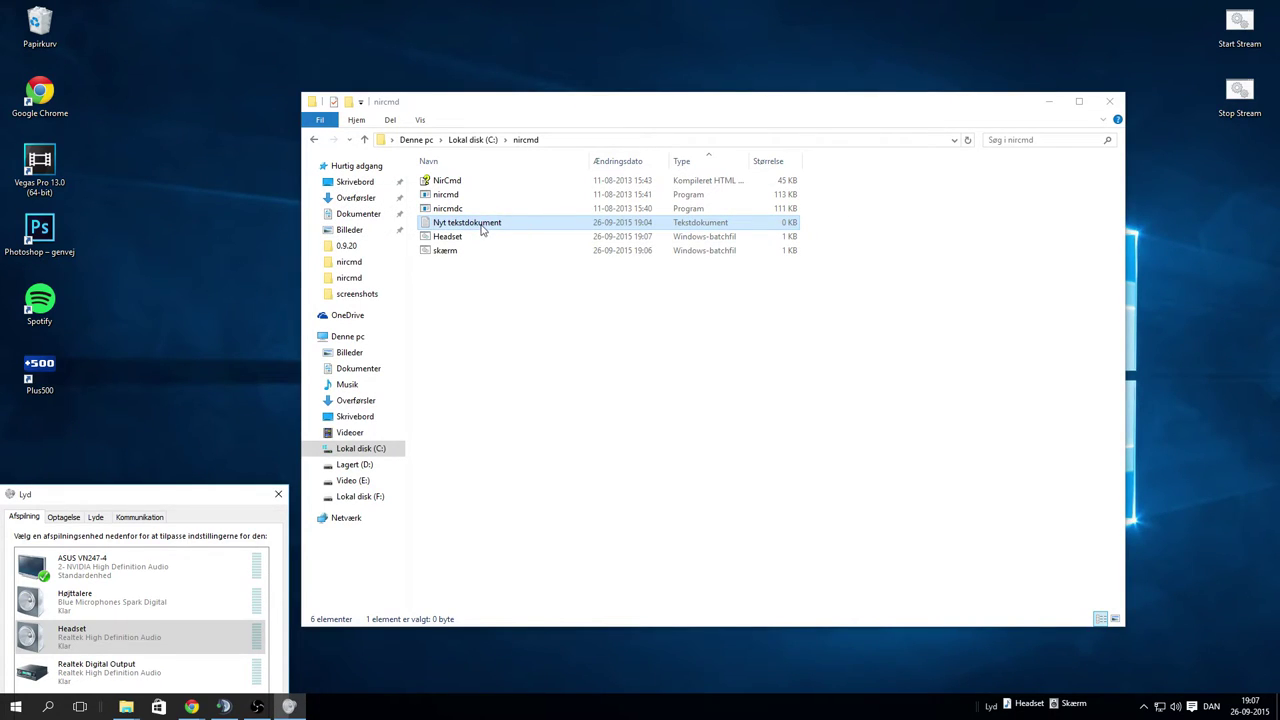
# Delete the empty Nyt tekstdokument file from the nircmd folder
pyautogui.click(640, 229)
pyautogui.press('Delete')
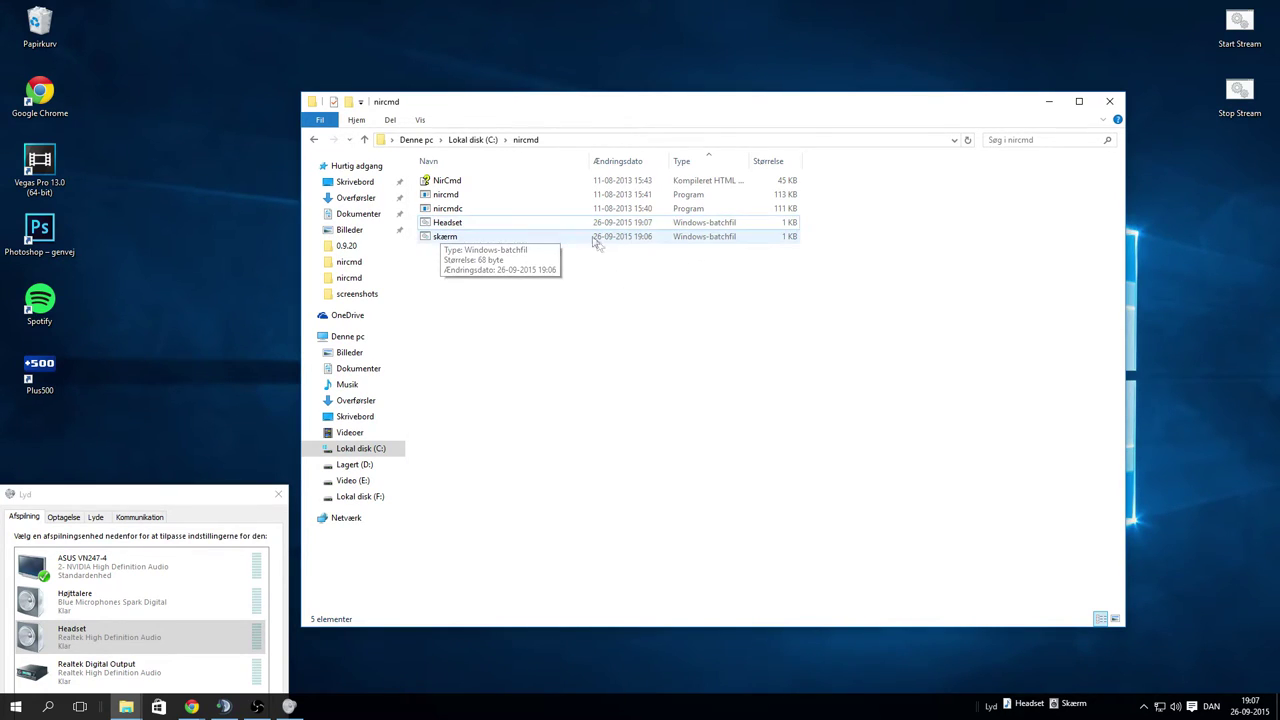
pyautogui.click(566, 240)
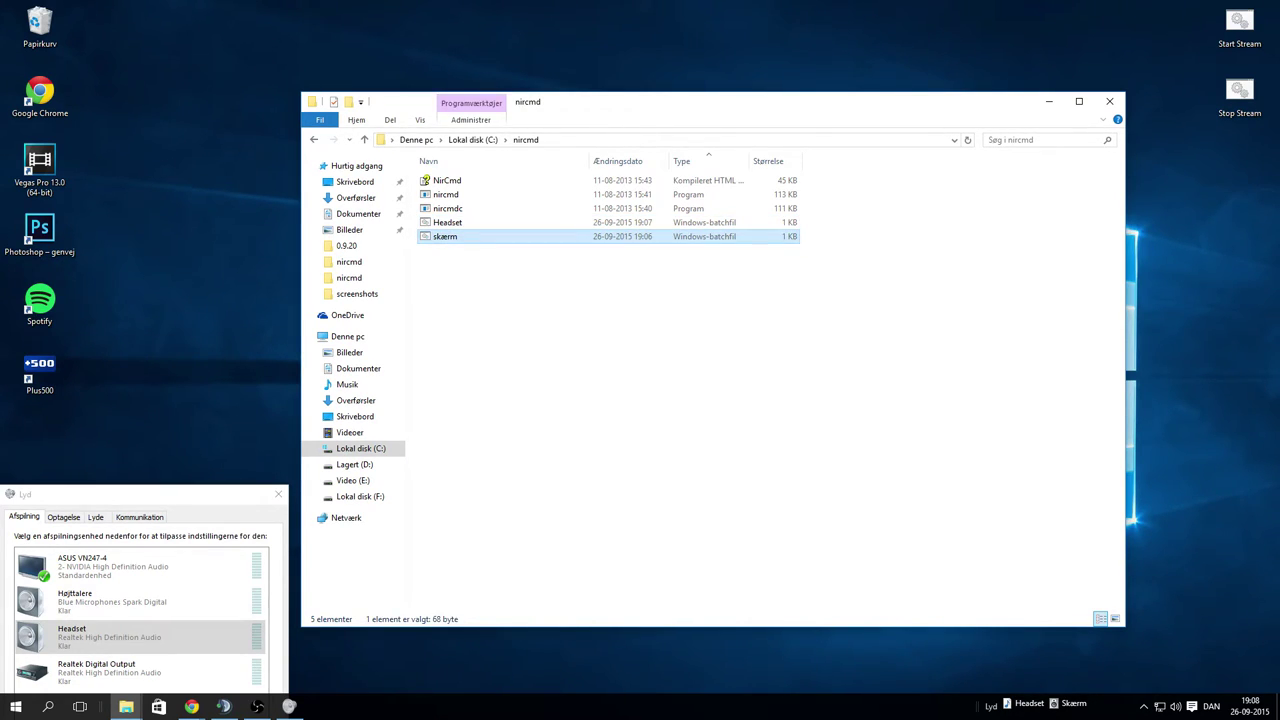
# Create a new folder named test inside the nircmd folder
pyautogui.moveTo(813, 271); pyautogui.dragTo(435, 264)
pyautogui.rightClick(435, 265)
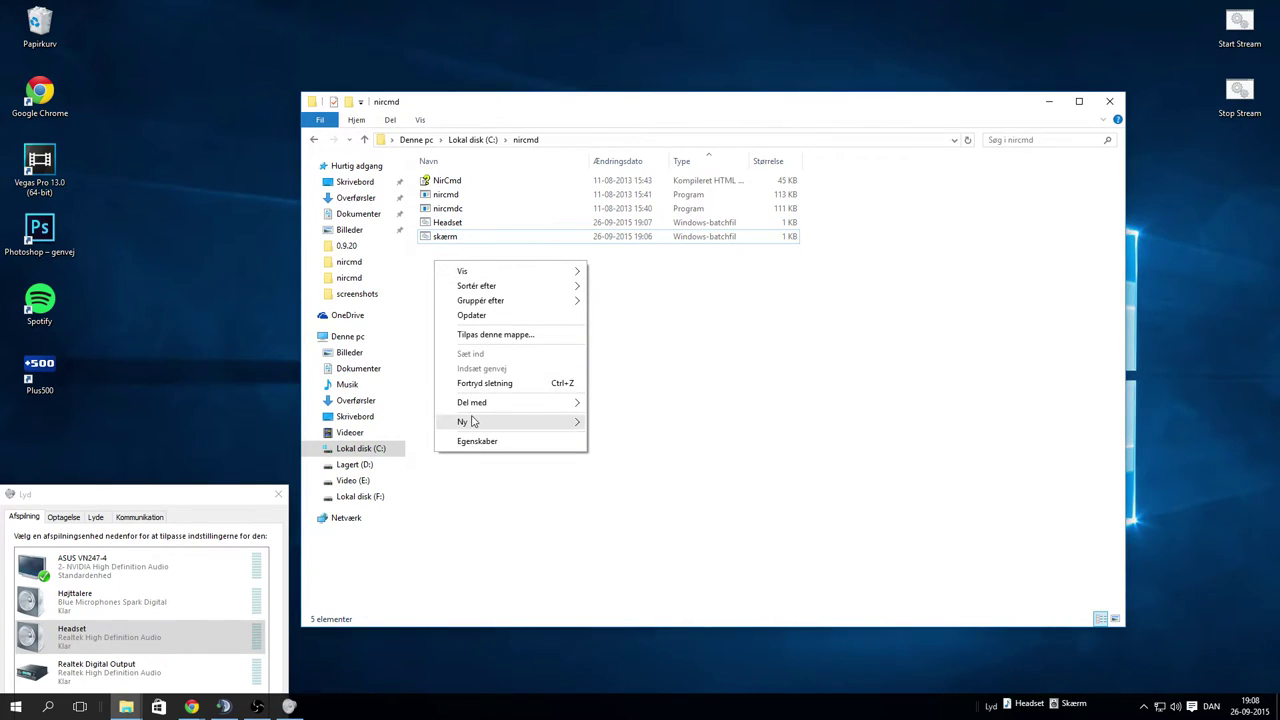
pyautogui.moveTo(475, 421)
pyautogui.click(632, 422)
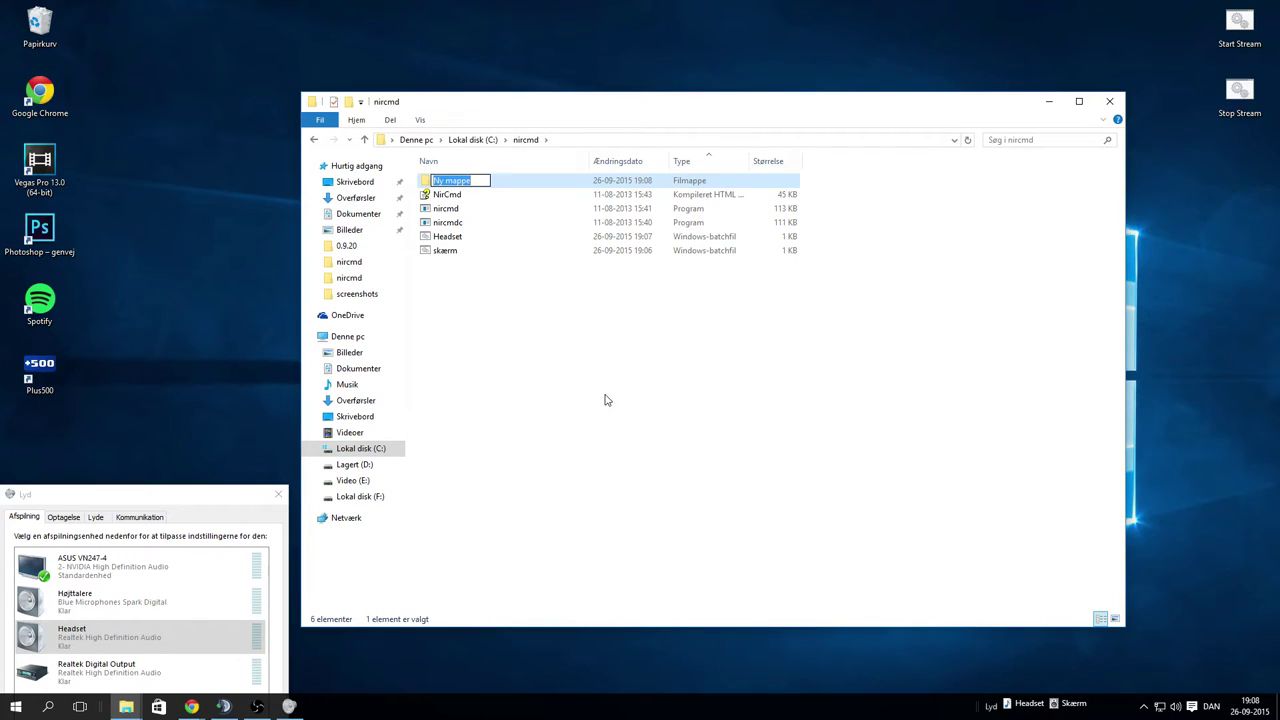
pyautogui.write('test')
pyautogui.press('Return')
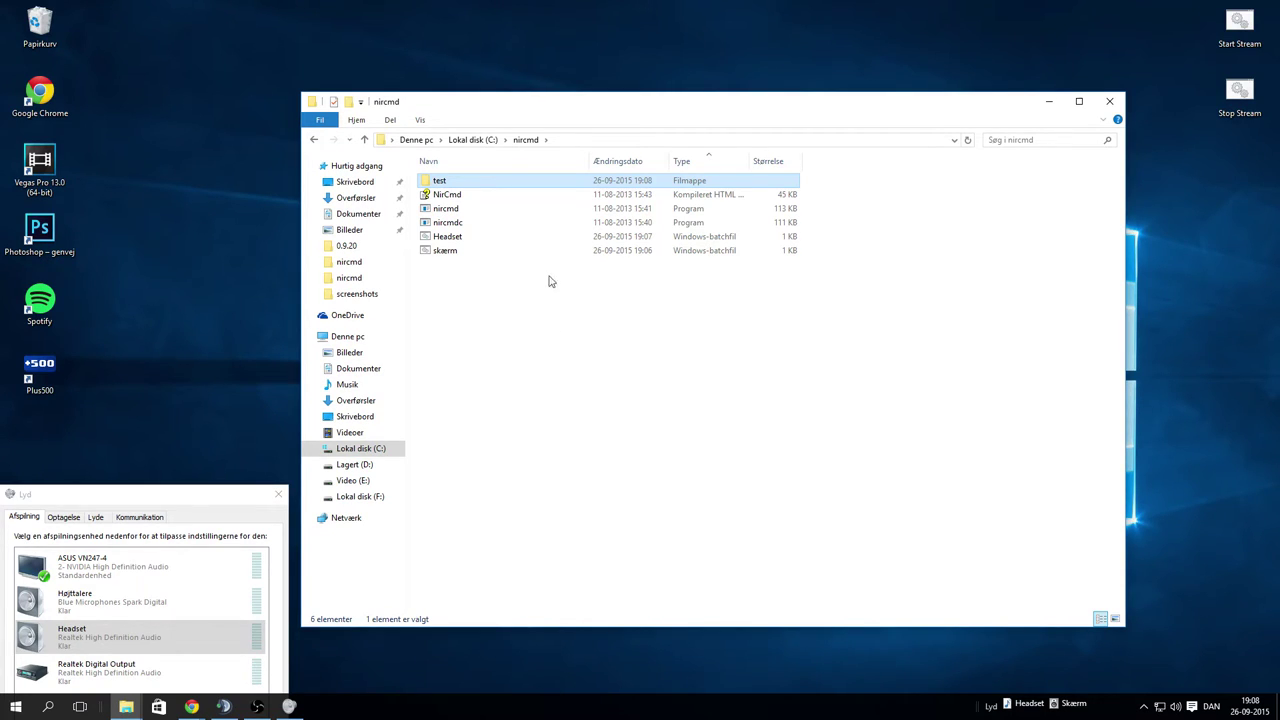
# Create shortcuts to the Headset and skærm batch files and move both shortcuts into the test folder
pyautogui.rightClick(481, 238)
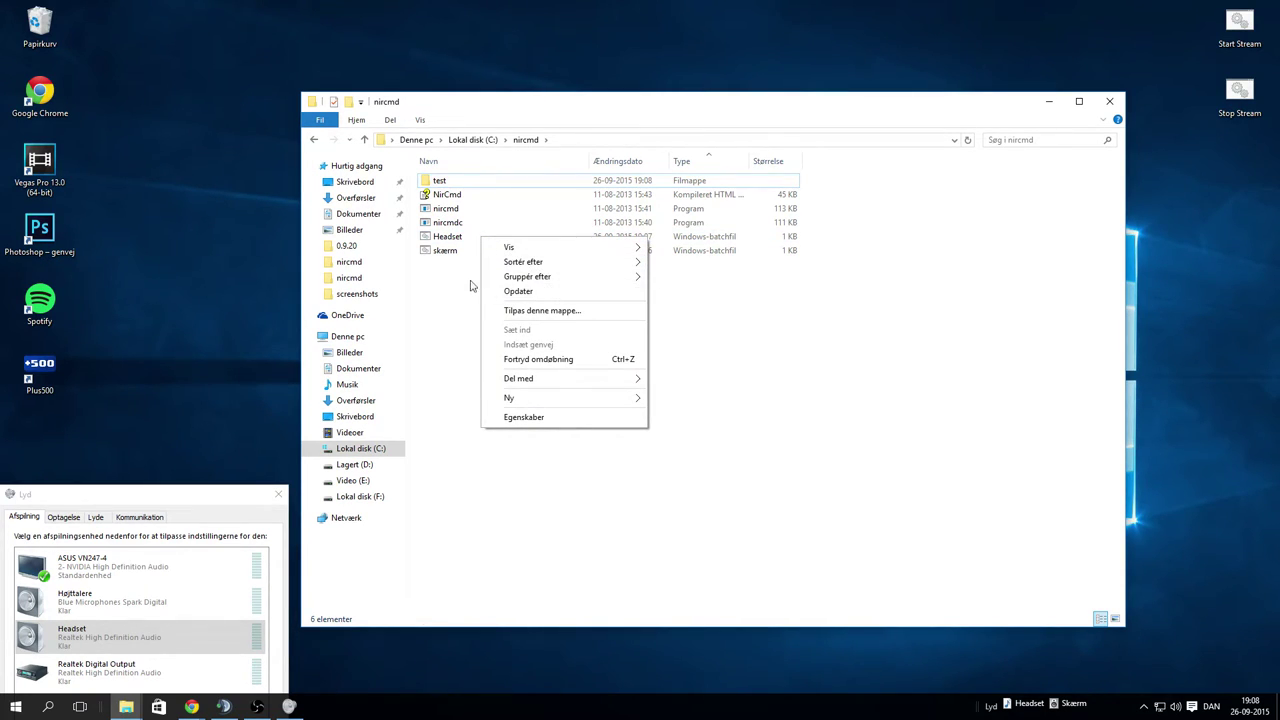
pyautogui.rightClick(450, 238)
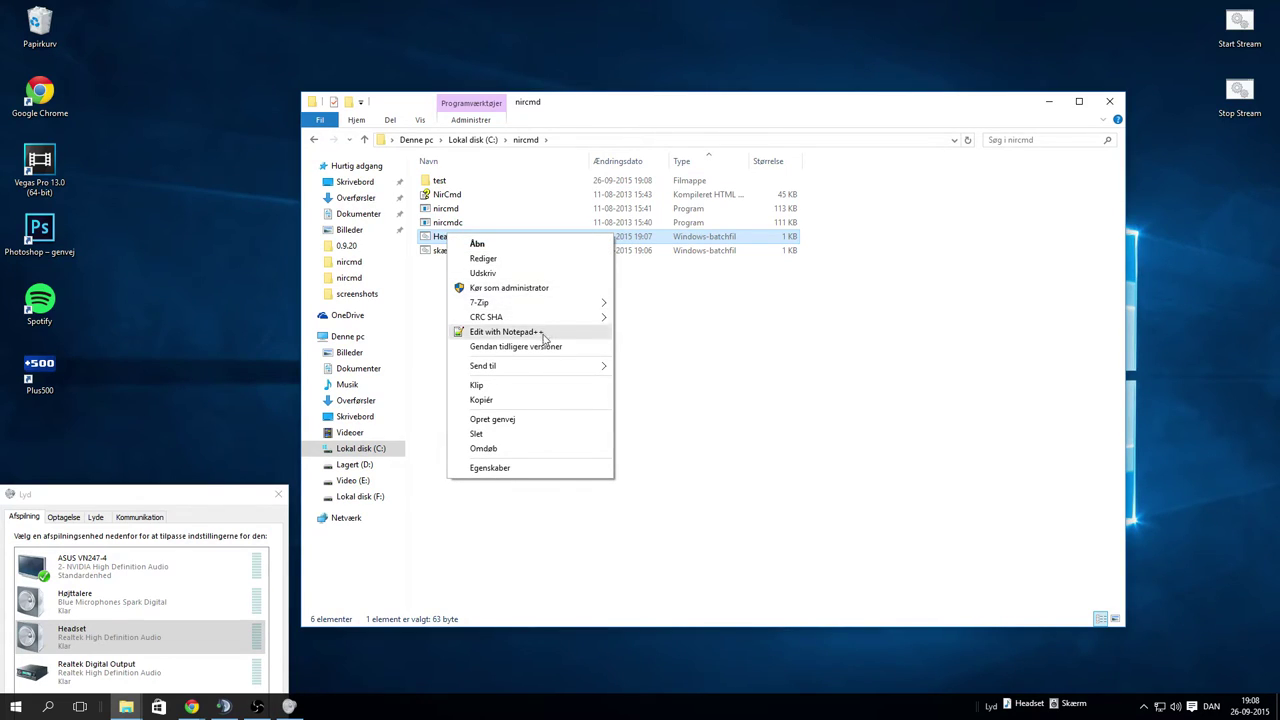
pyautogui.click(500, 420)
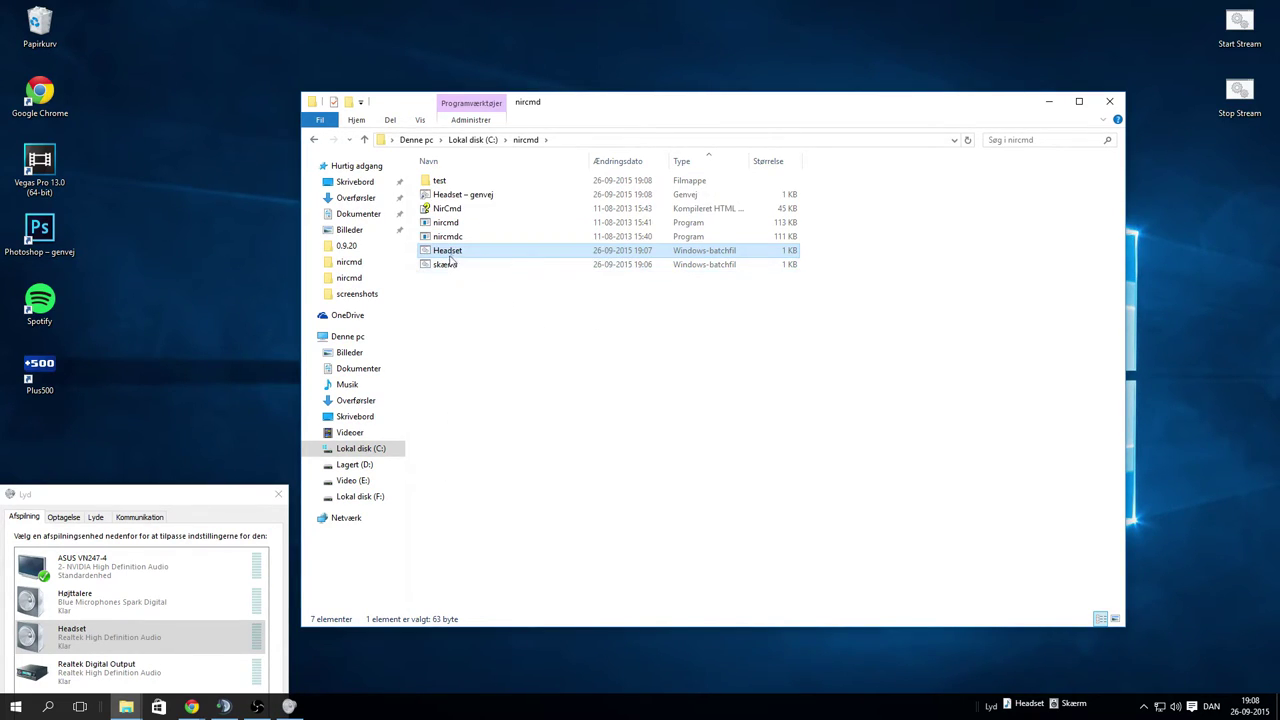
pyautogui.click(448, 265)
pyautogui.rightClick(450, 265)
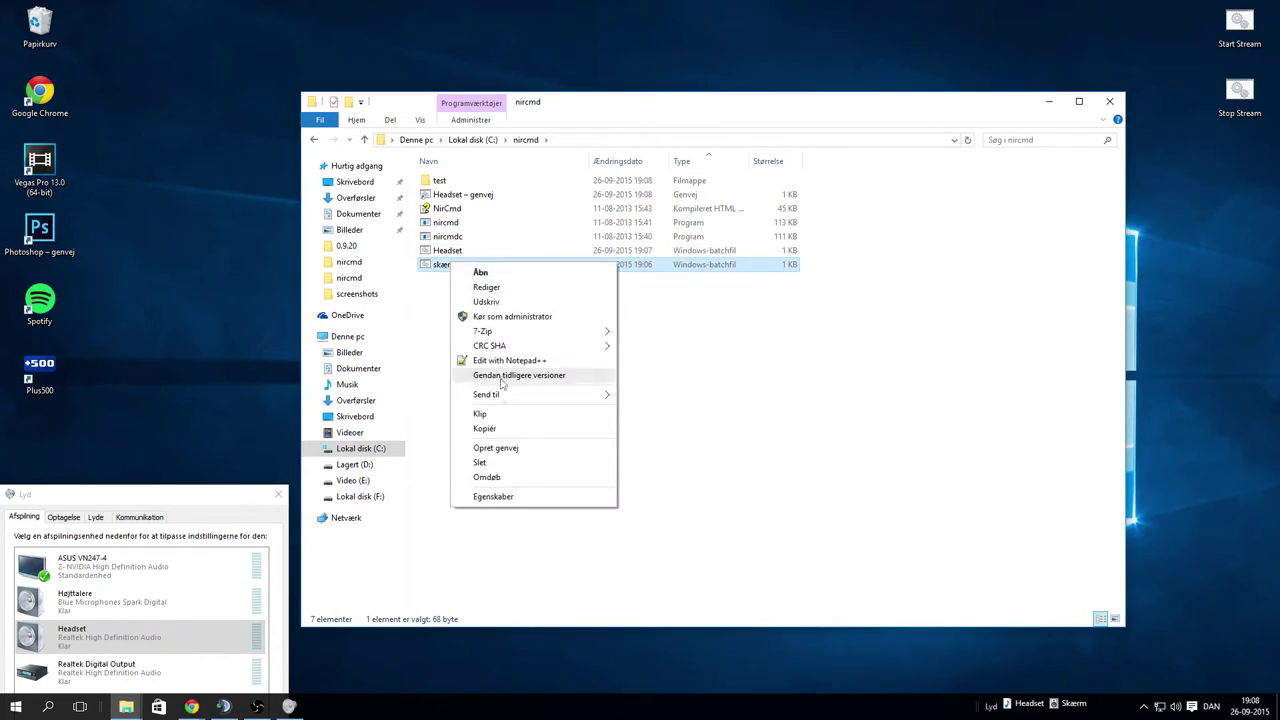
pyautogui.click(495, 446)
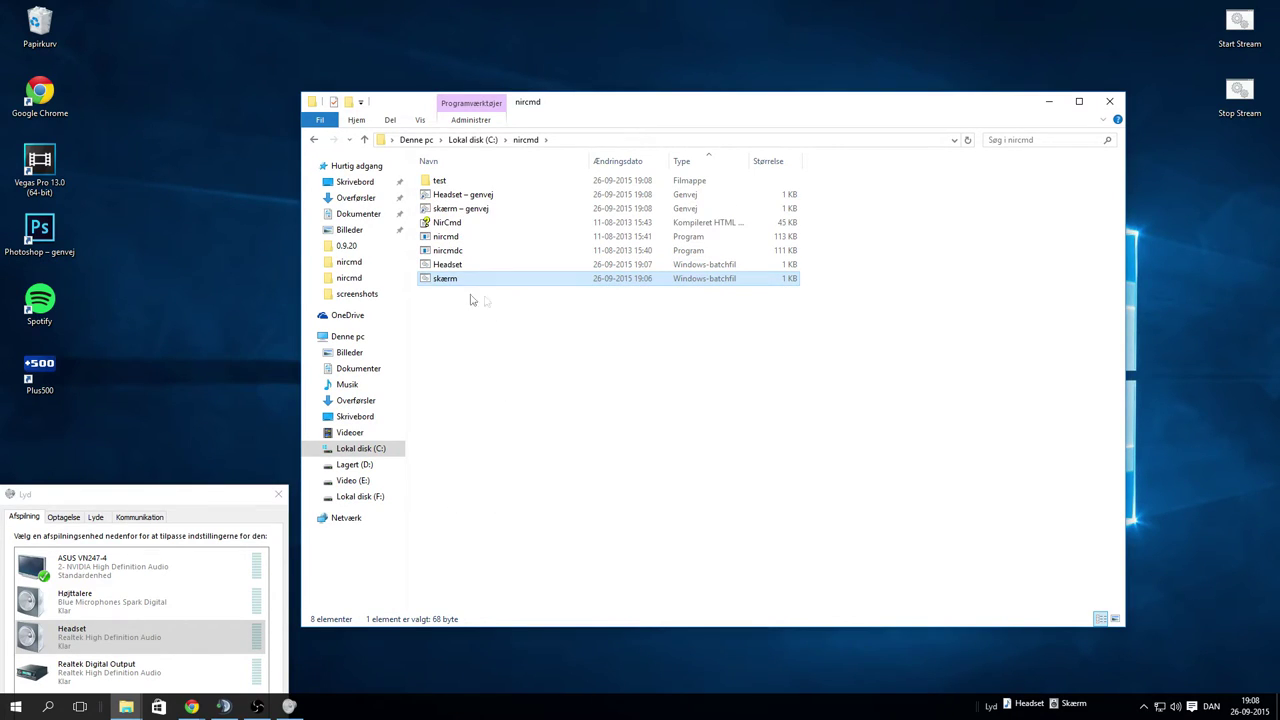
pyautogui.moveTo(842, 191); pyautogui.dragTo(568, 212)
pyautogui.moveTo(457, 209); pyautogui.dragTo(452, 184)
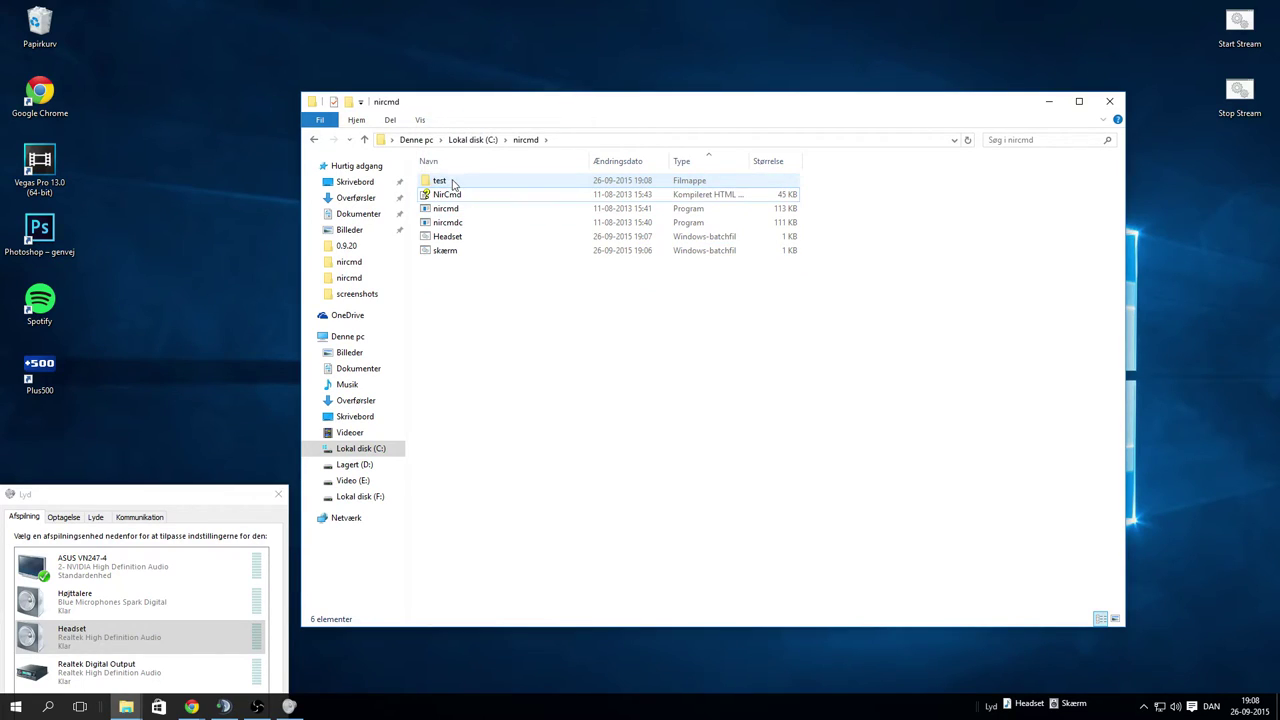
# In the test folder, remove the "– genvej" suffix so the two shortcuts are named Headset and skærm
pyautogui.doubleClick(452, 182)
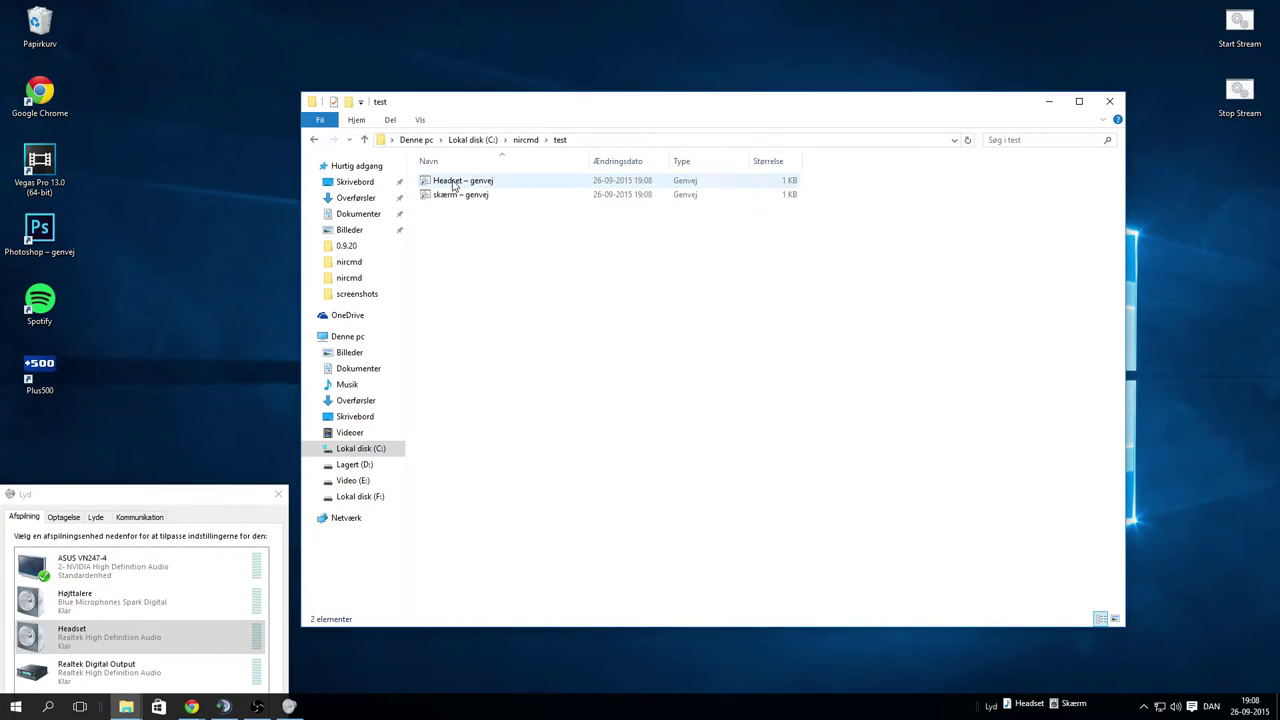
pyautogui.click(453, 184)
pyautogui.click(479, 190)
pyautogui.moveTo(495, 181); pyautogui.dragTo(465, 181)
pyautogui.press('BackSpace')
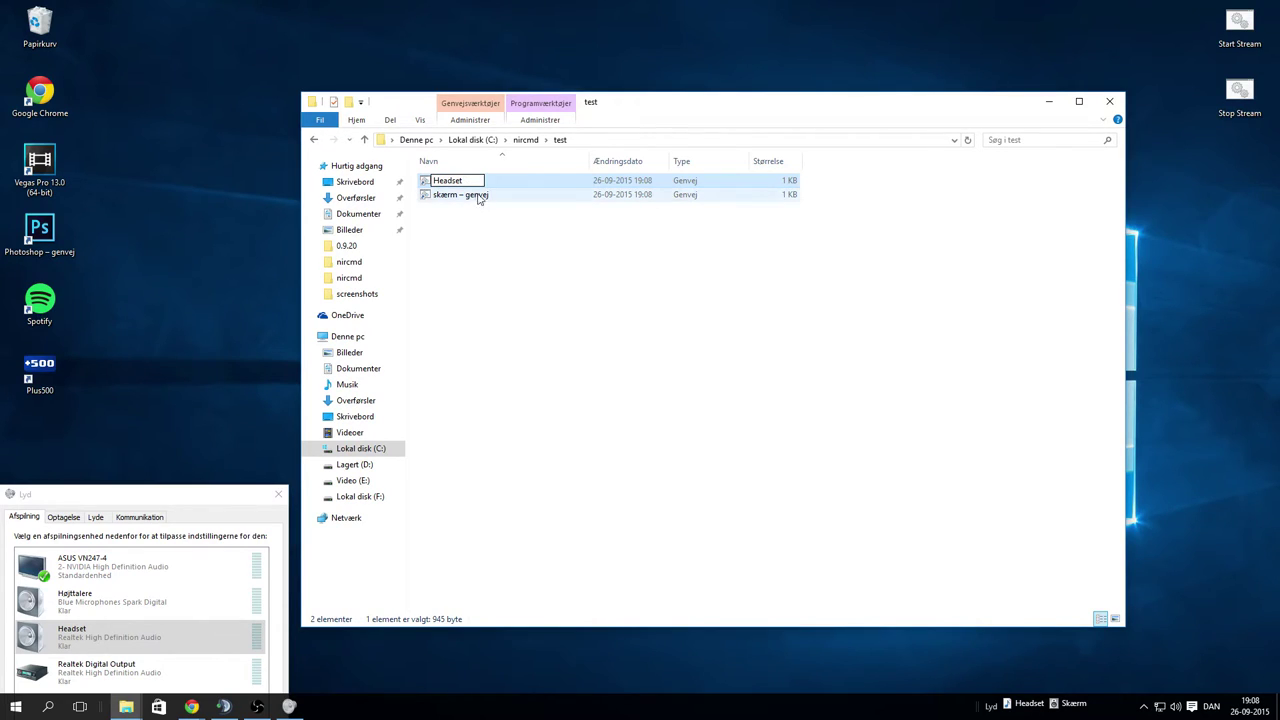
pyautogui.click(480, 196)
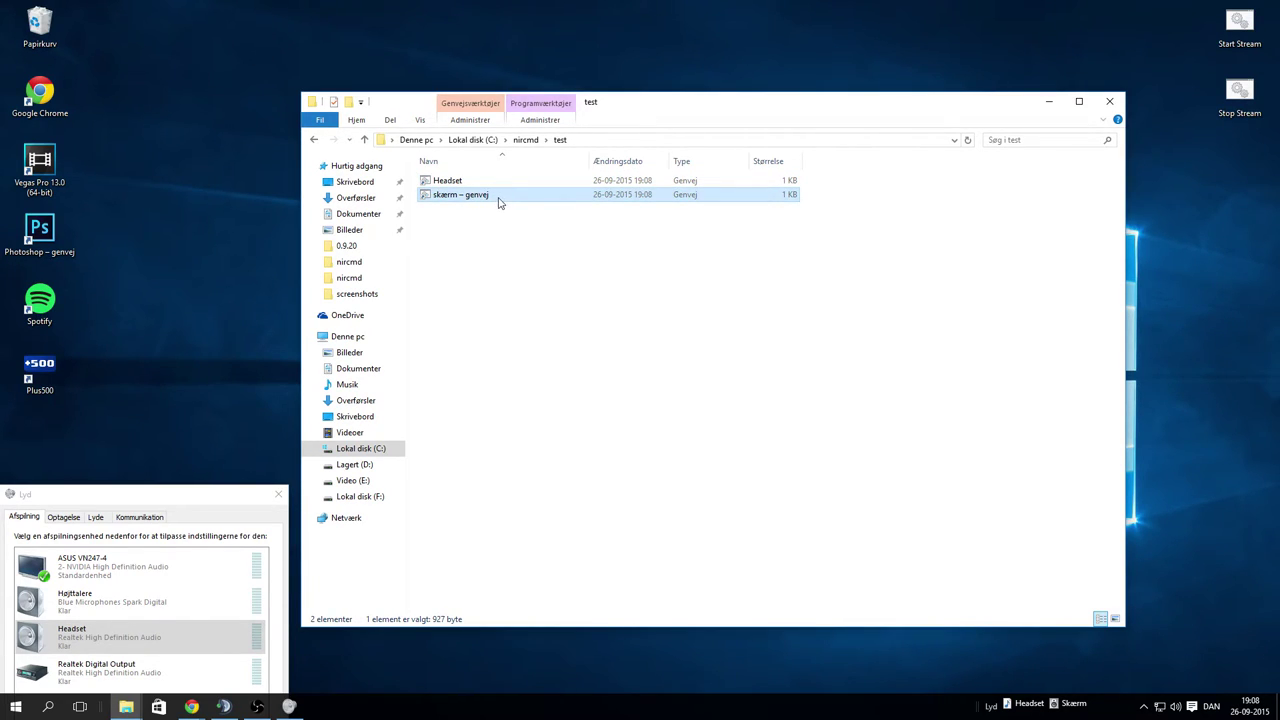
pyautogui.click(487, 204)
pyautogui.moveTo(502, 197); pyautogui.dragTo(457, 197)
pyautogui.press('BackSpace')
pyautogui.press('Return')
# Change the skærm shortcut's icon to the orange star from shell32.dll and apply it
pyautogui.rightClick(452, 199)
pyautogui.click(480, 451)
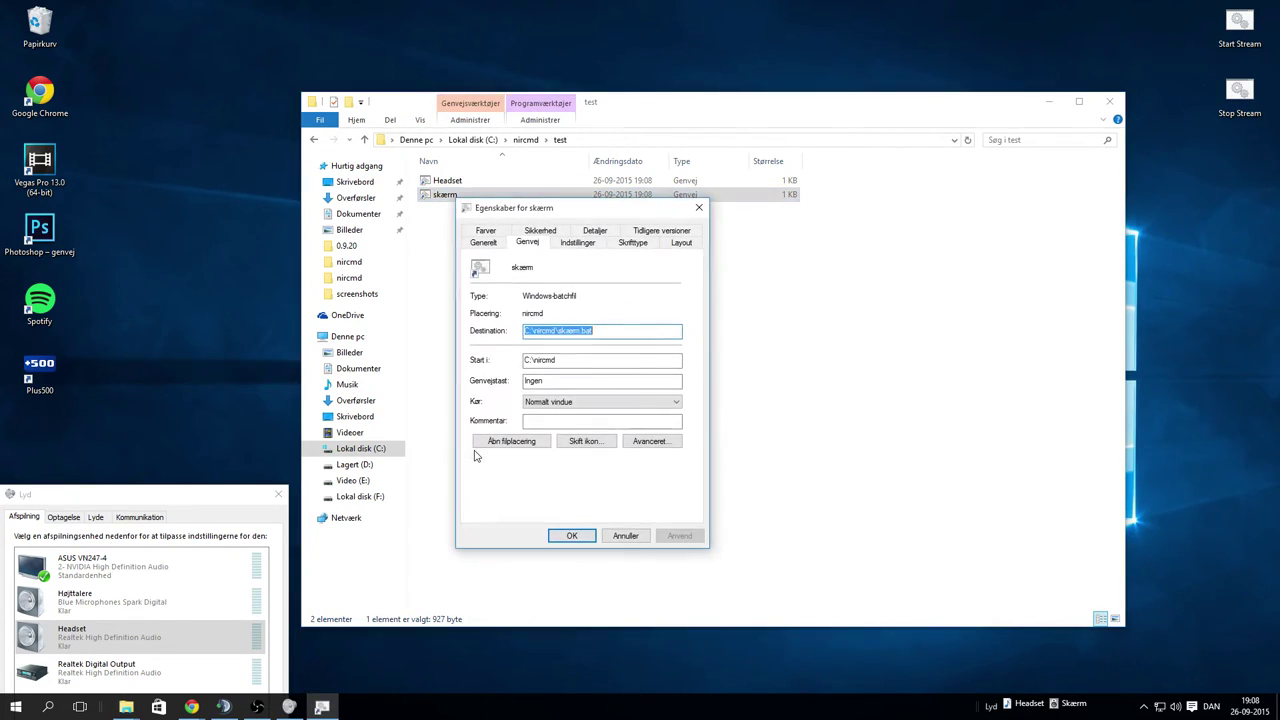
pyautogui.moveTo(563, 208); pyautogui.dragTo(586, 135)
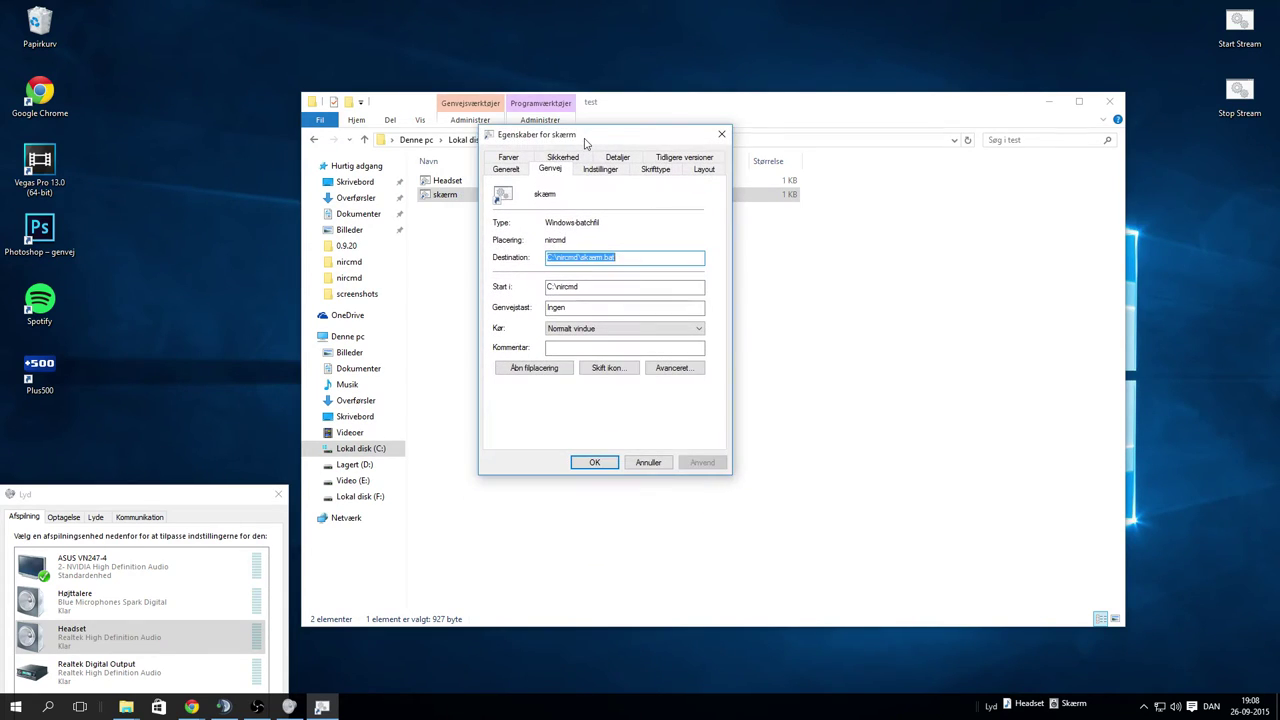
pyautogui.click(607, 368)
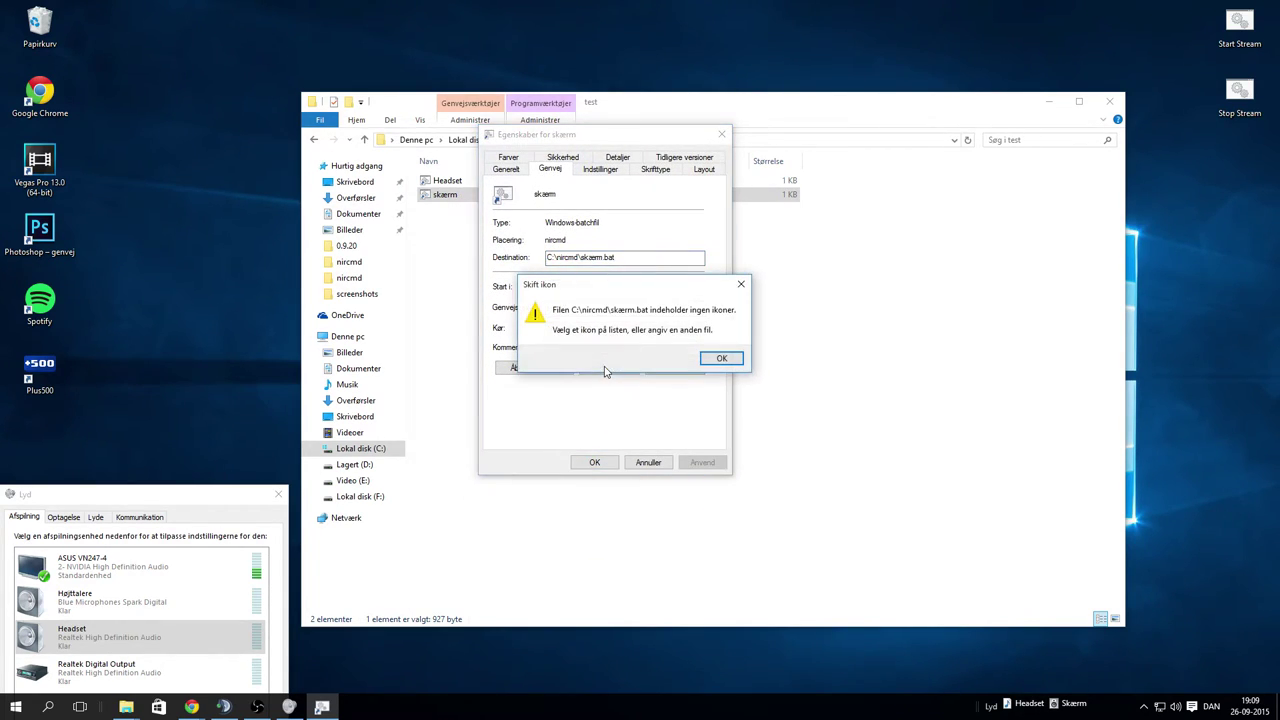
pyautogui.click(725, 358)
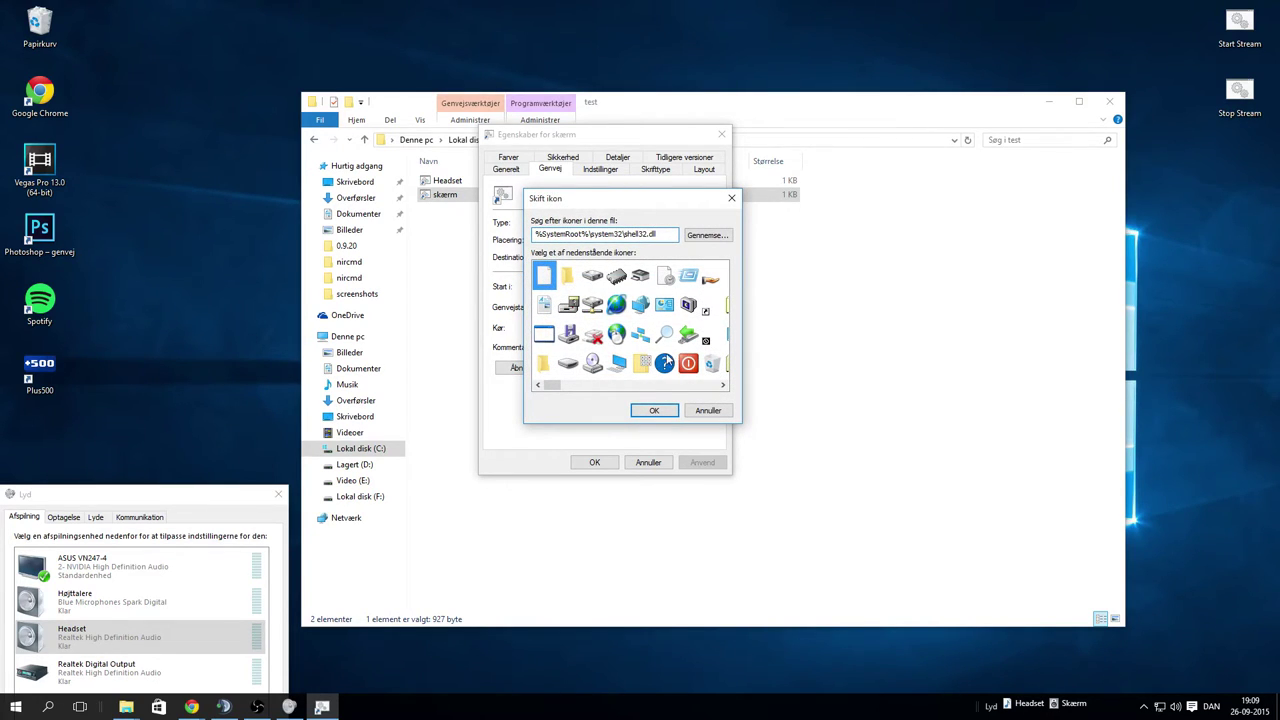
pyautogui.moveTo(552, 387); pyautogui.dragTo(566, 390)
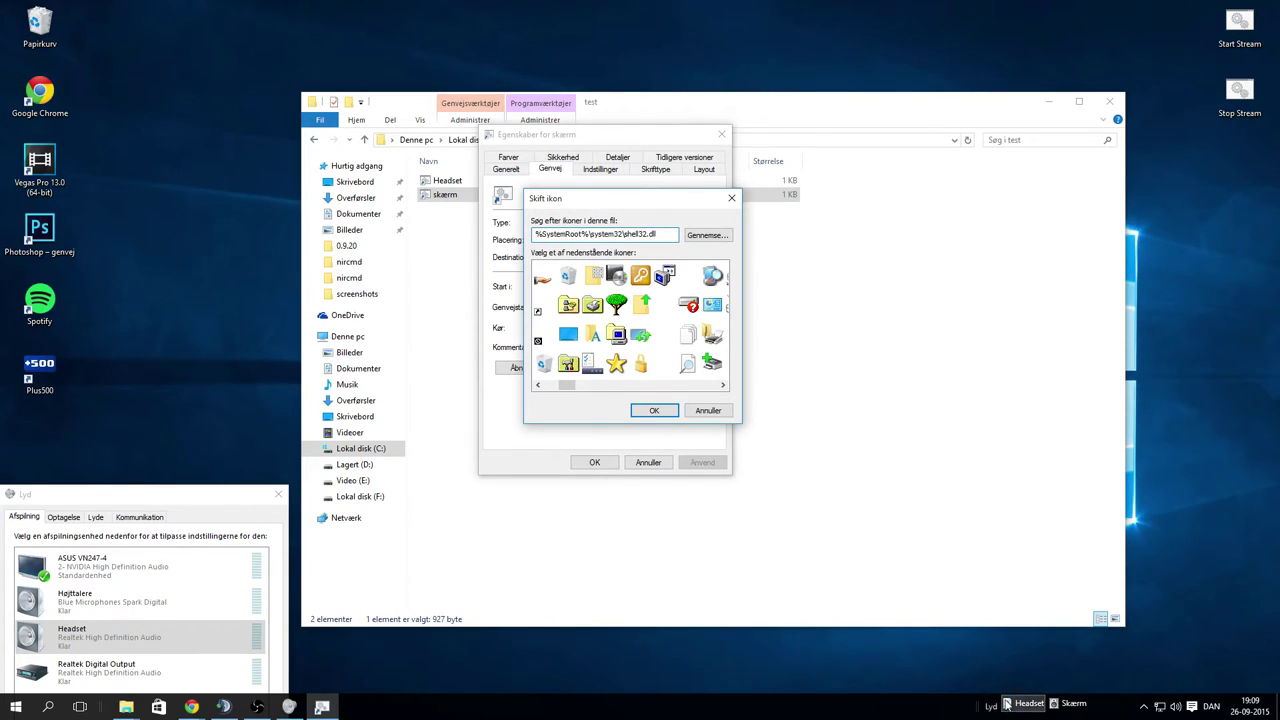
pyautogui.moveTo(567, 388); pyautogui.dragTo(652, 390)
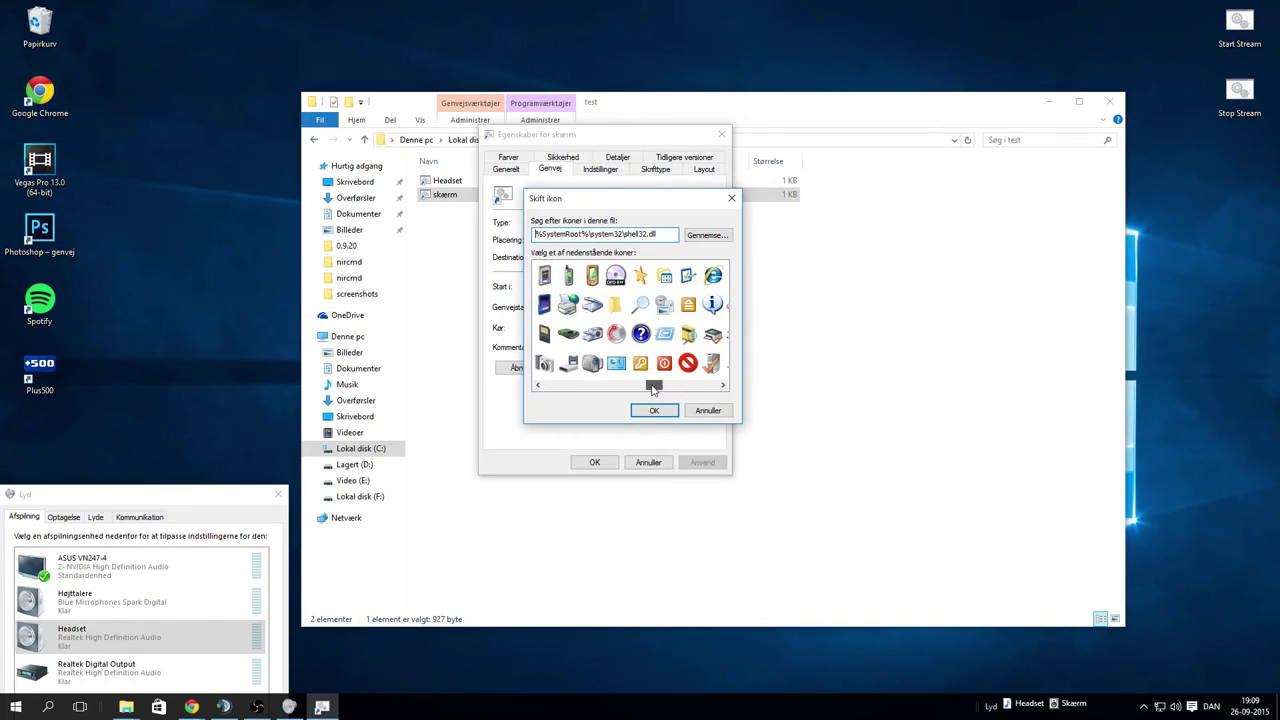
pyautogui.click(642, 284)
pyautogui.click(652, 410)
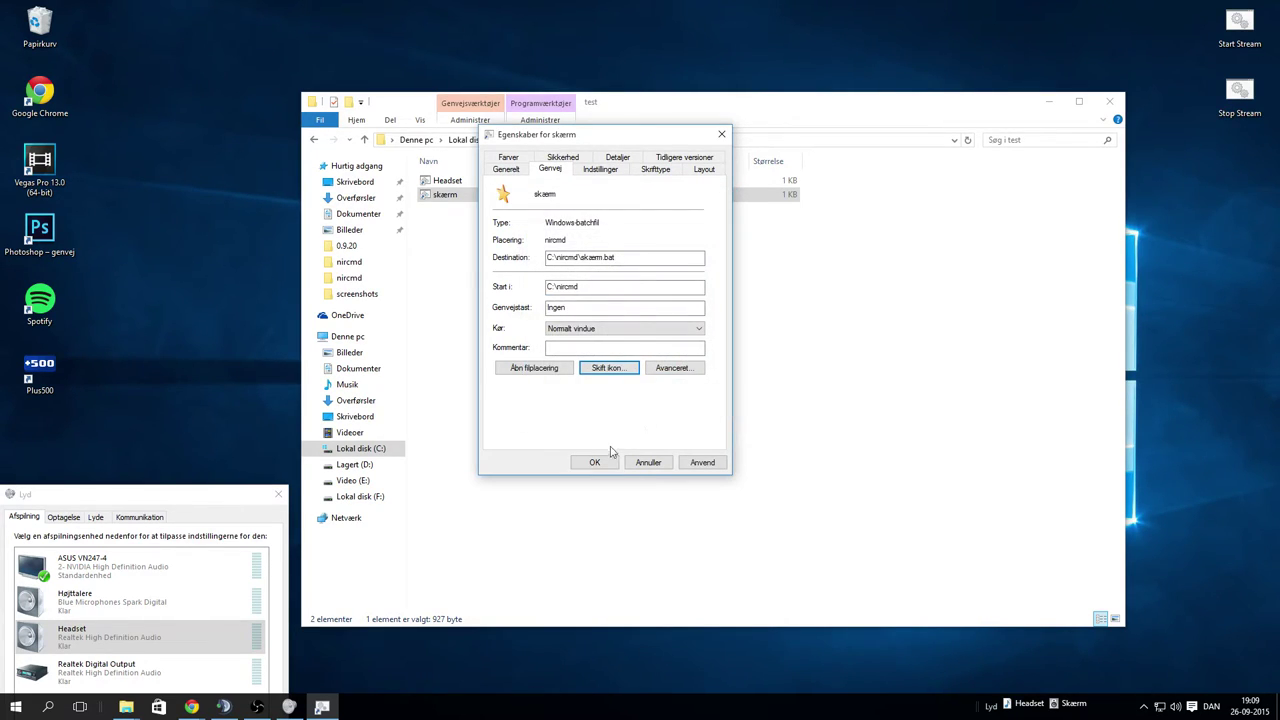
pyautogui.click(702, 462)
pyautogui.click(594, 462)
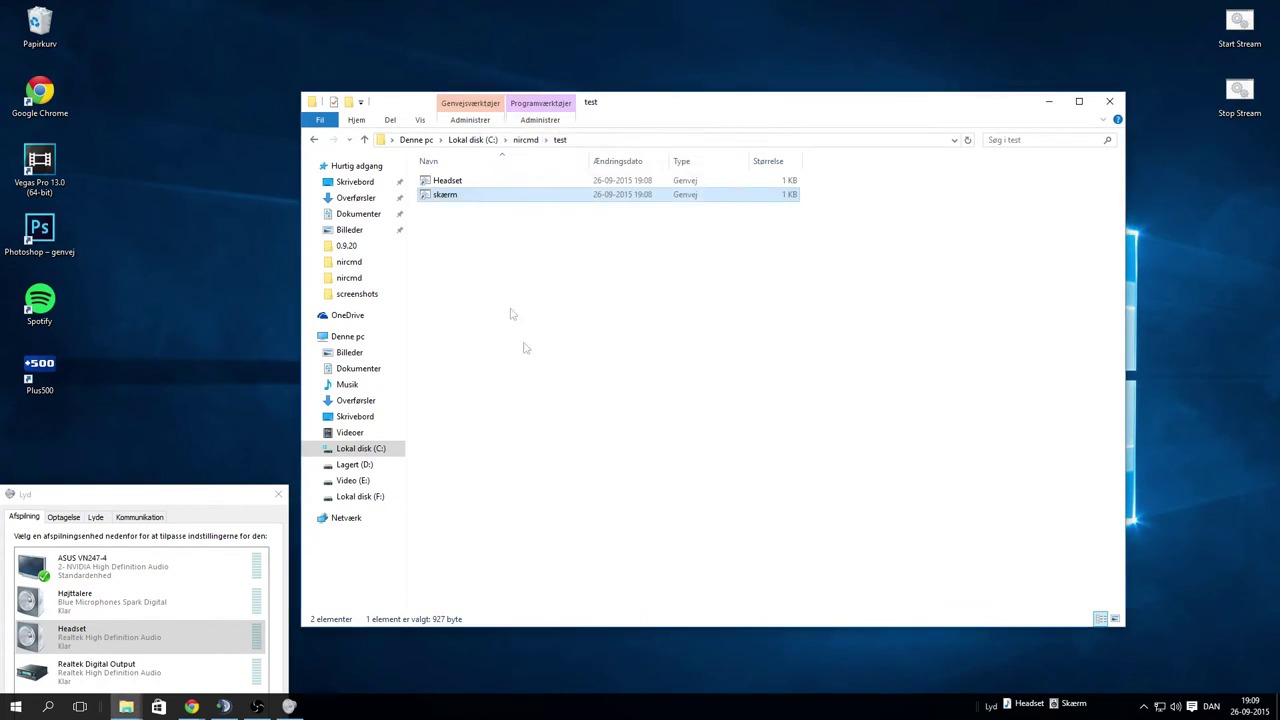
# Change the Headset shortcut's icon to the yellow warning triangle from shell32.dll and apply it
pyautogui.rightClick(468, 185)
pyautogui.rightClick(446, 182)
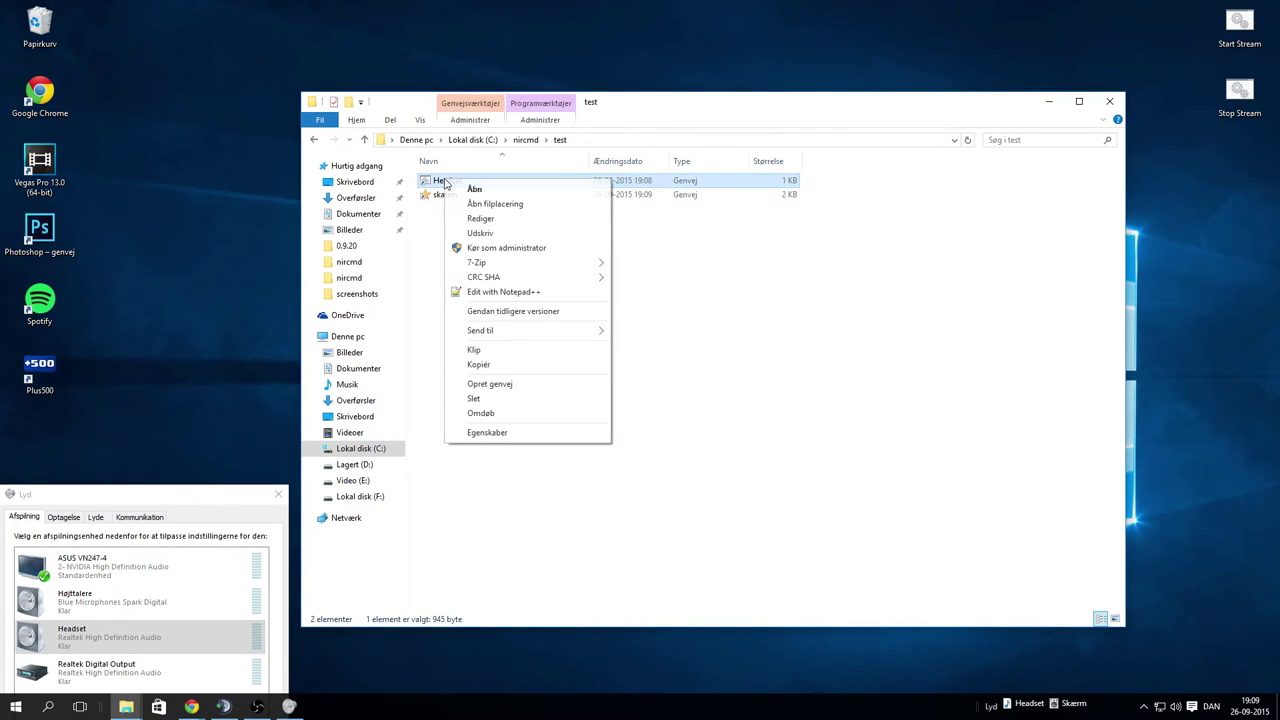
pyautogui.click(490, 432)
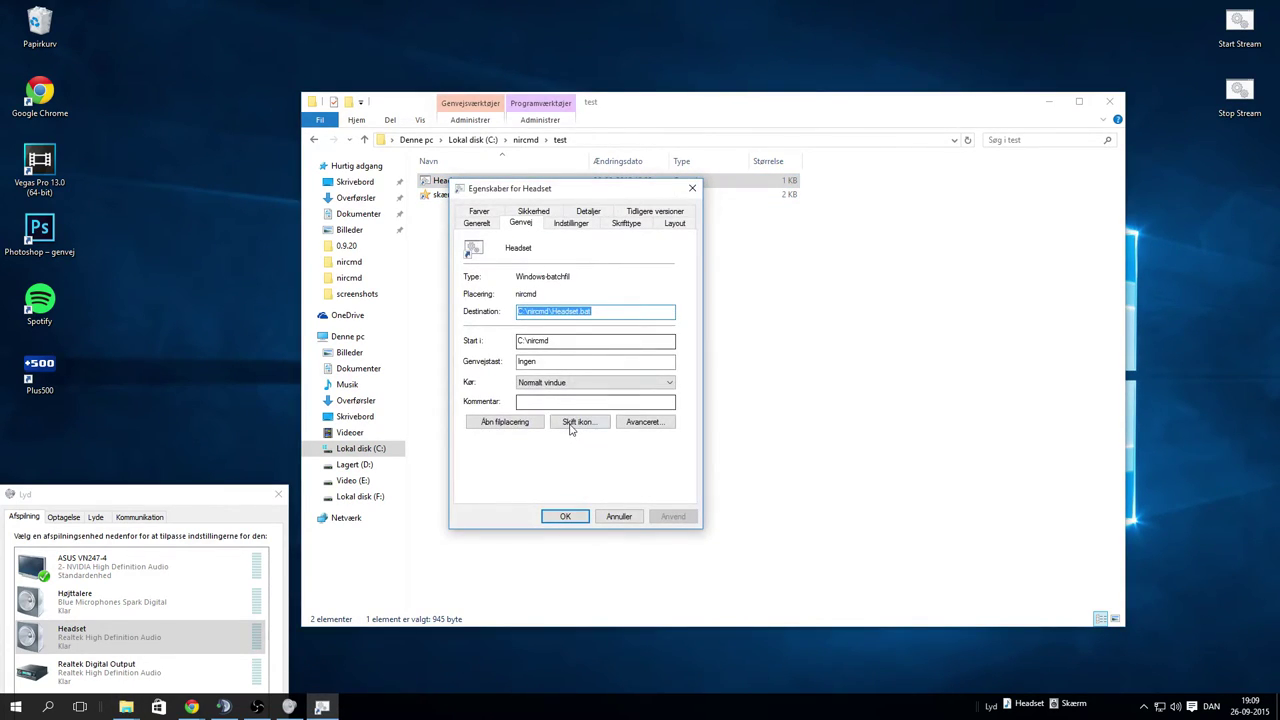
pyautogui.click(574, 423)
pyautogui.click(722, 359)
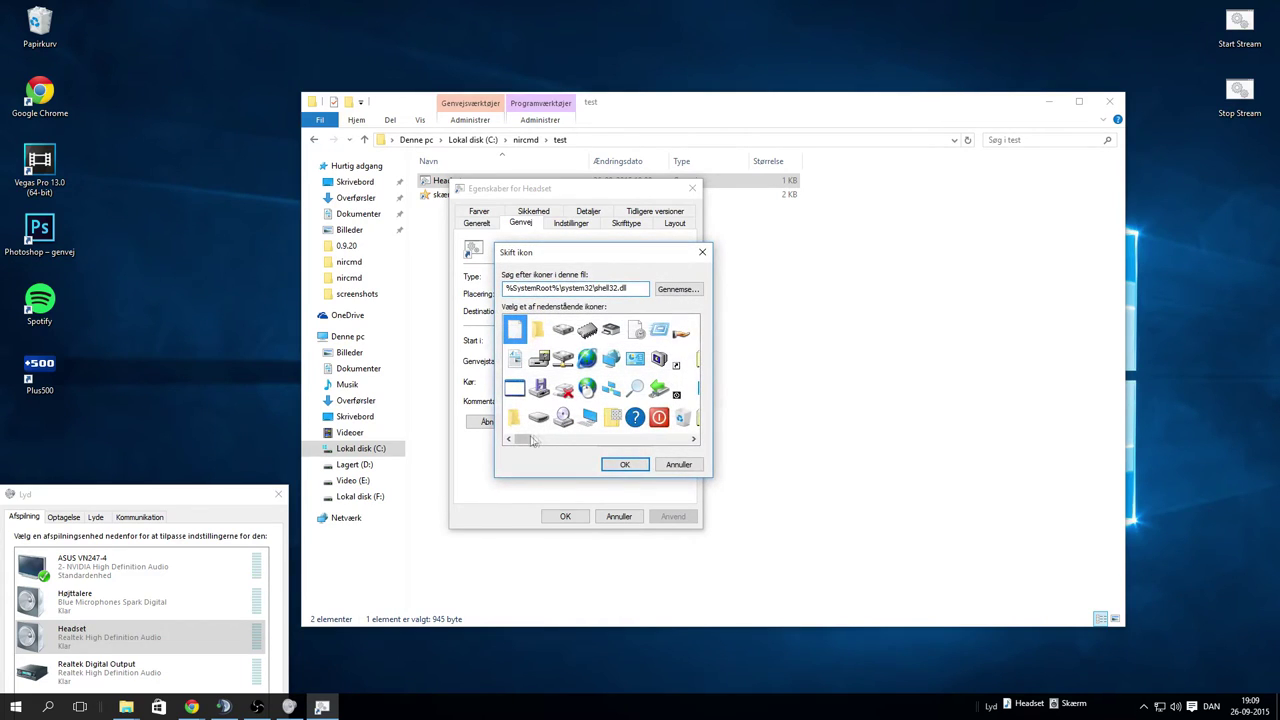
pyautogui.moveTo(528, 440); pyautogui.dragTo(566, 443)
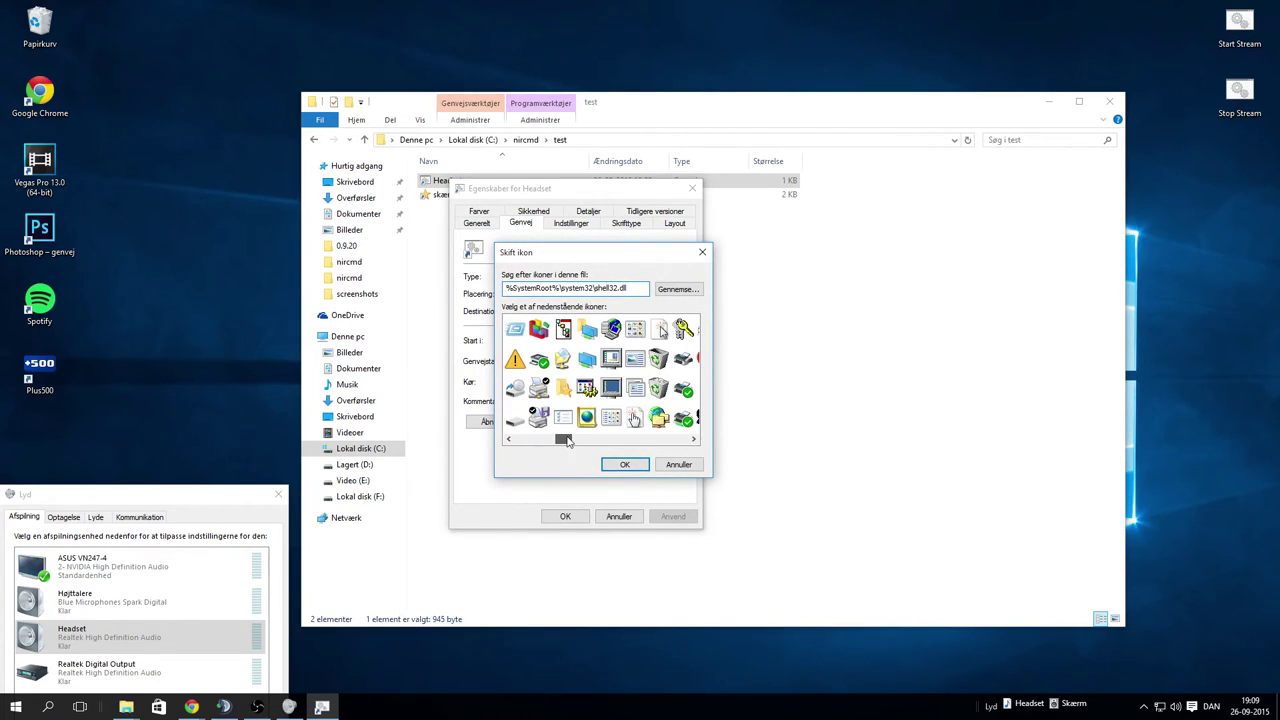
pyautogui.click(514, 360)
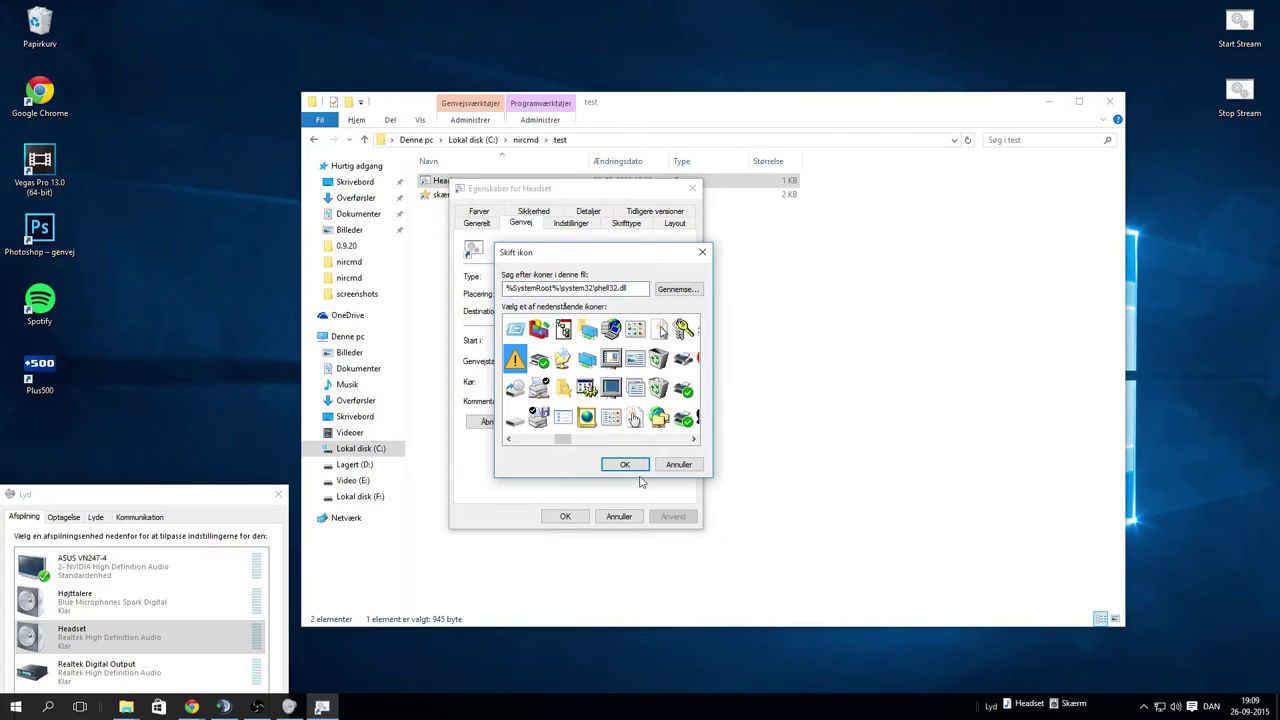
pyautogui.click(624, 464)
pyautogui.click(656, 517)
pyautogui.click(566, 517)
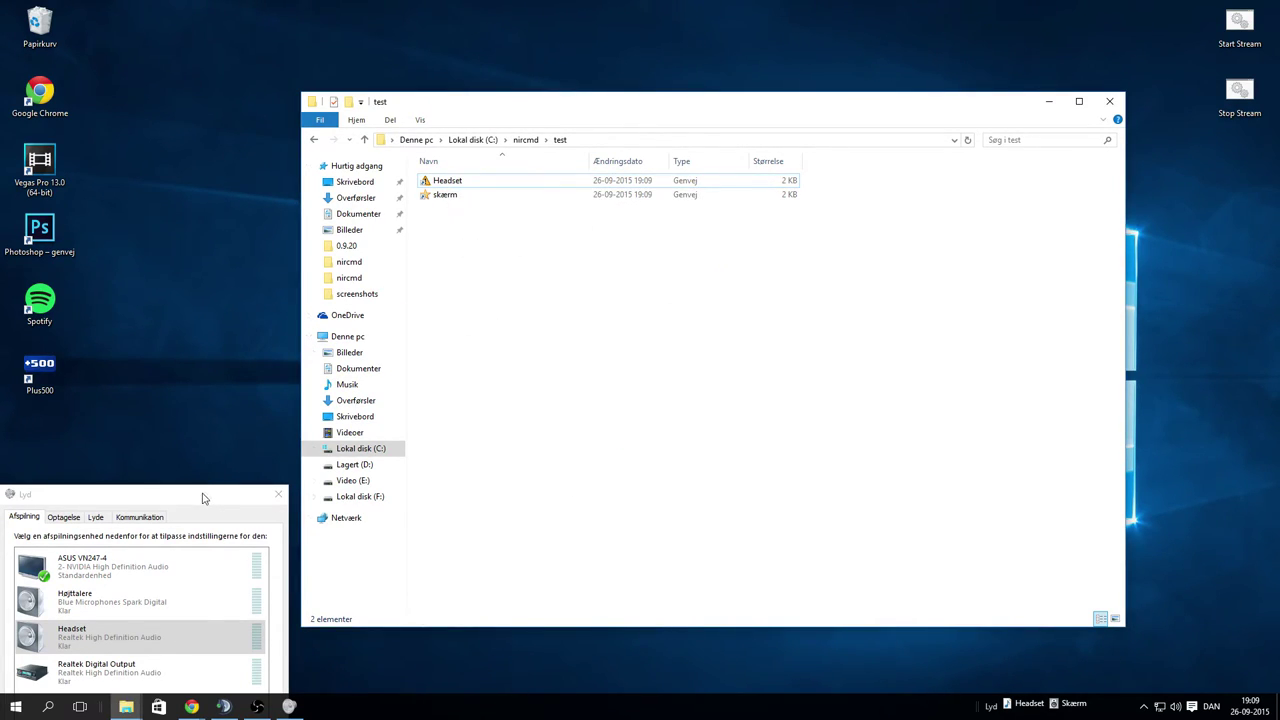
# Bring the Lyd window's device list into view and test the switching by running the Headset, skærm and again Headset shortcuts
pyautogui.moveTo(203, 497); pyautogui.dragTo(279, 203)
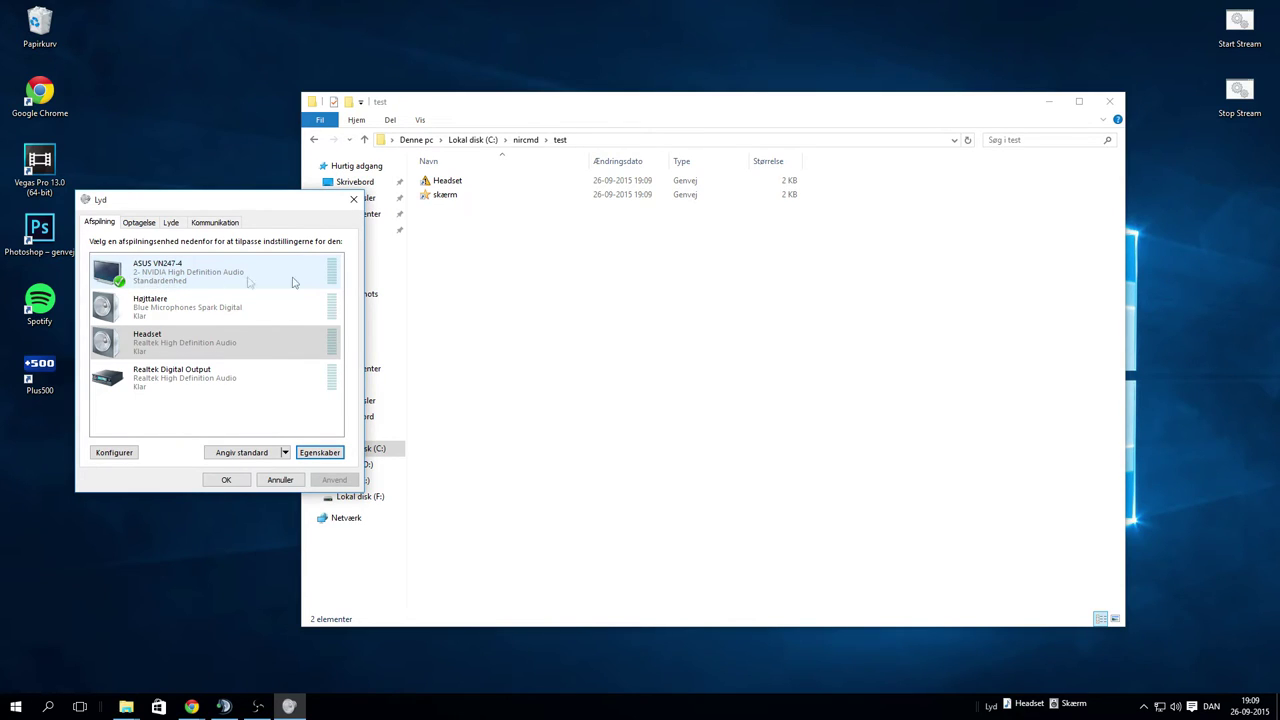
pyautogui.doubleClick(452, 184)
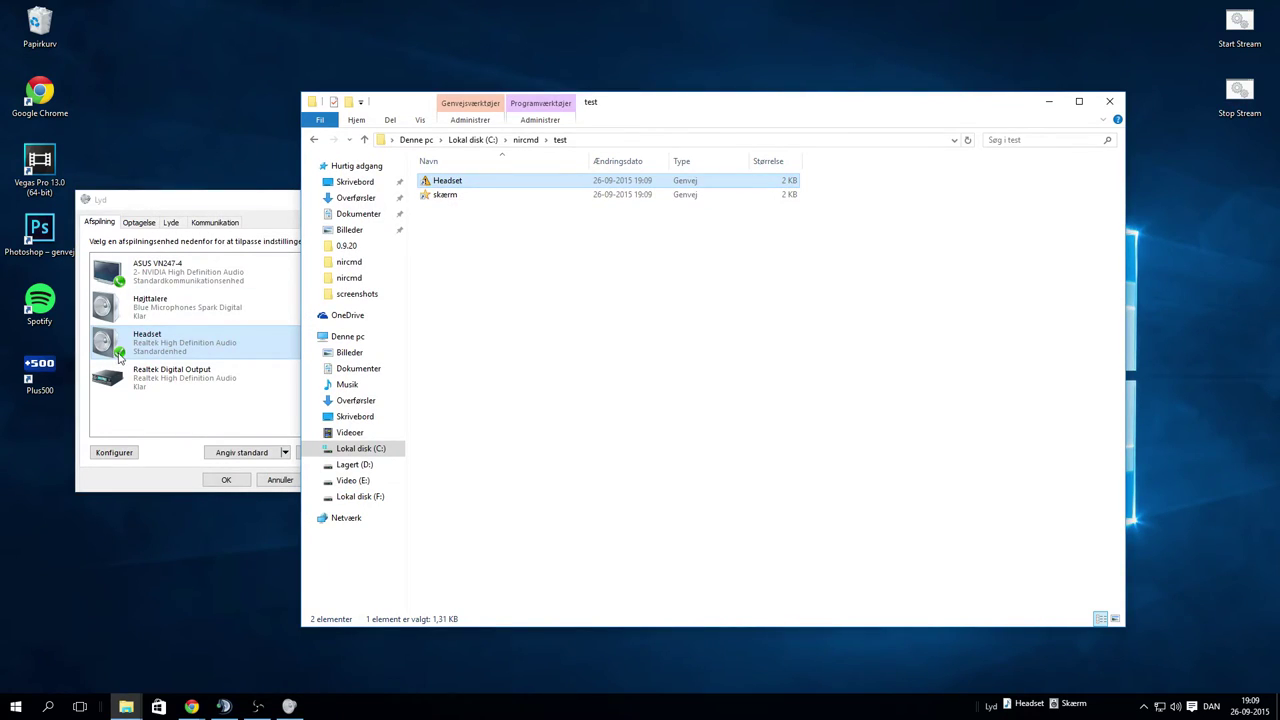
pyautogui.doubleClick(450, 196)
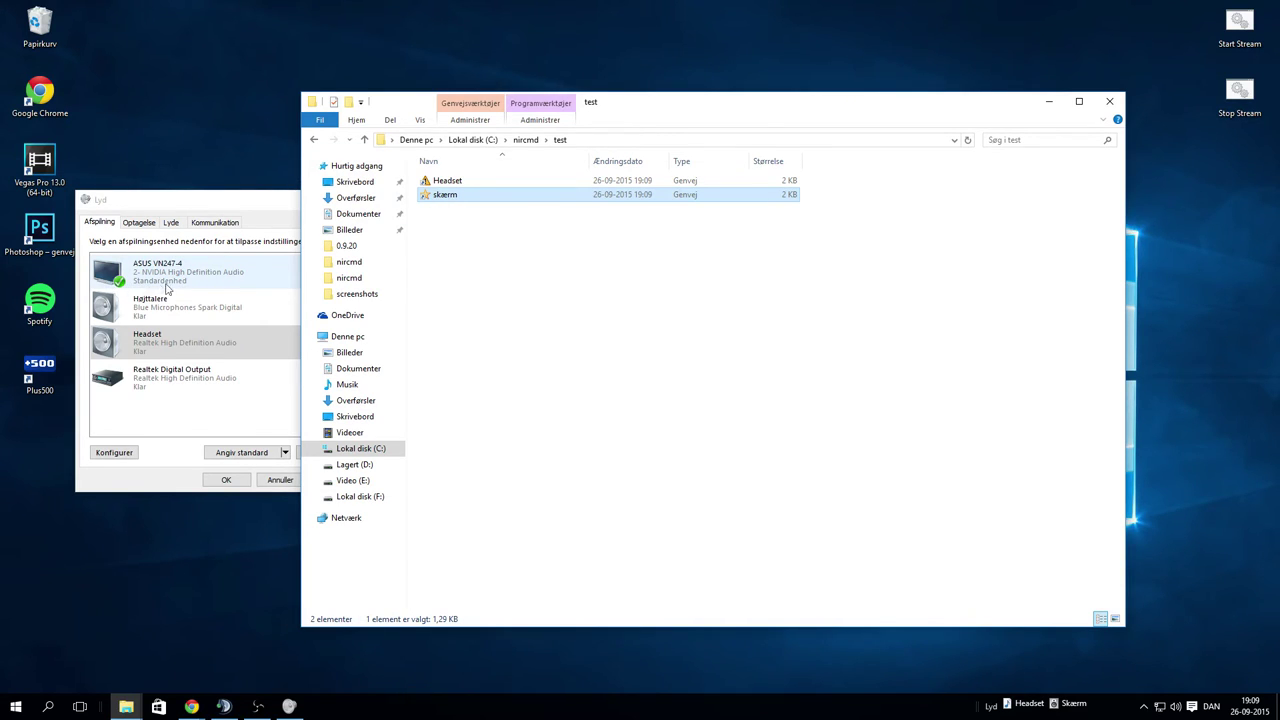
pyautogui.doubleClick(440, 181)
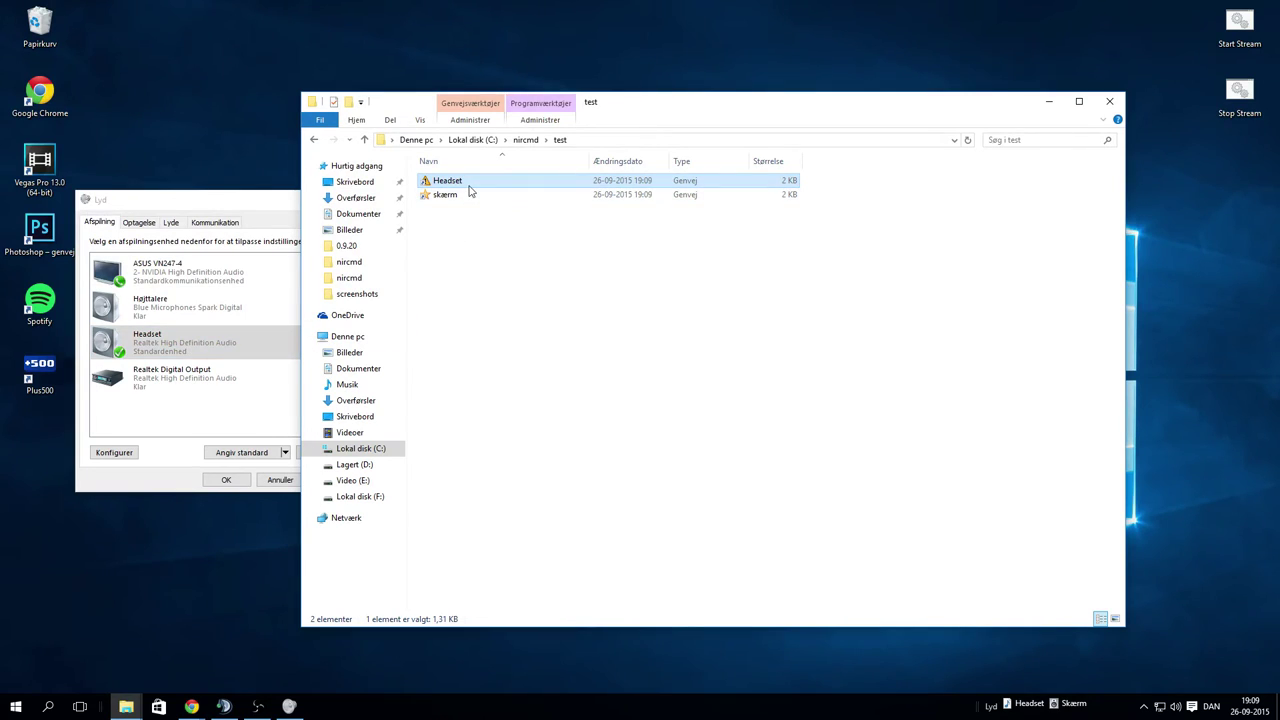
# Add the test folder from C:\nircmd as a new taskbar toolbar
pyautogui.rightClick(891, 712)
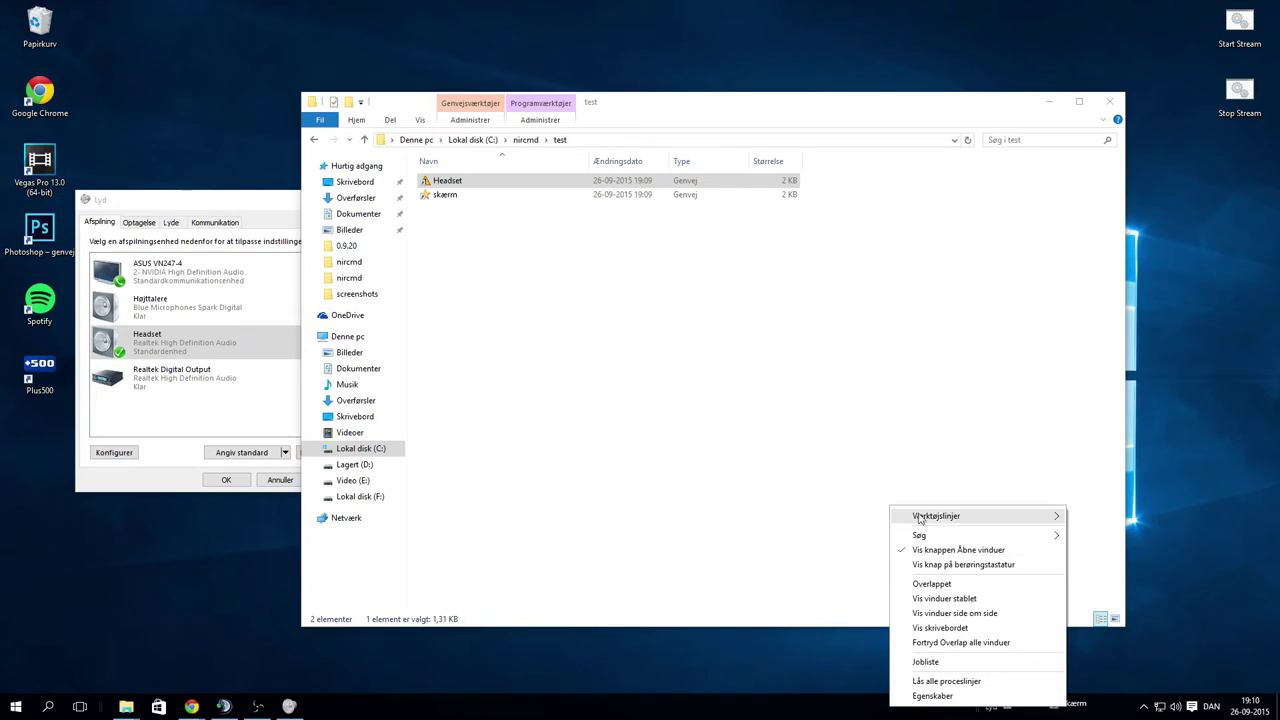
pyautogui.moveTo(921, 520)
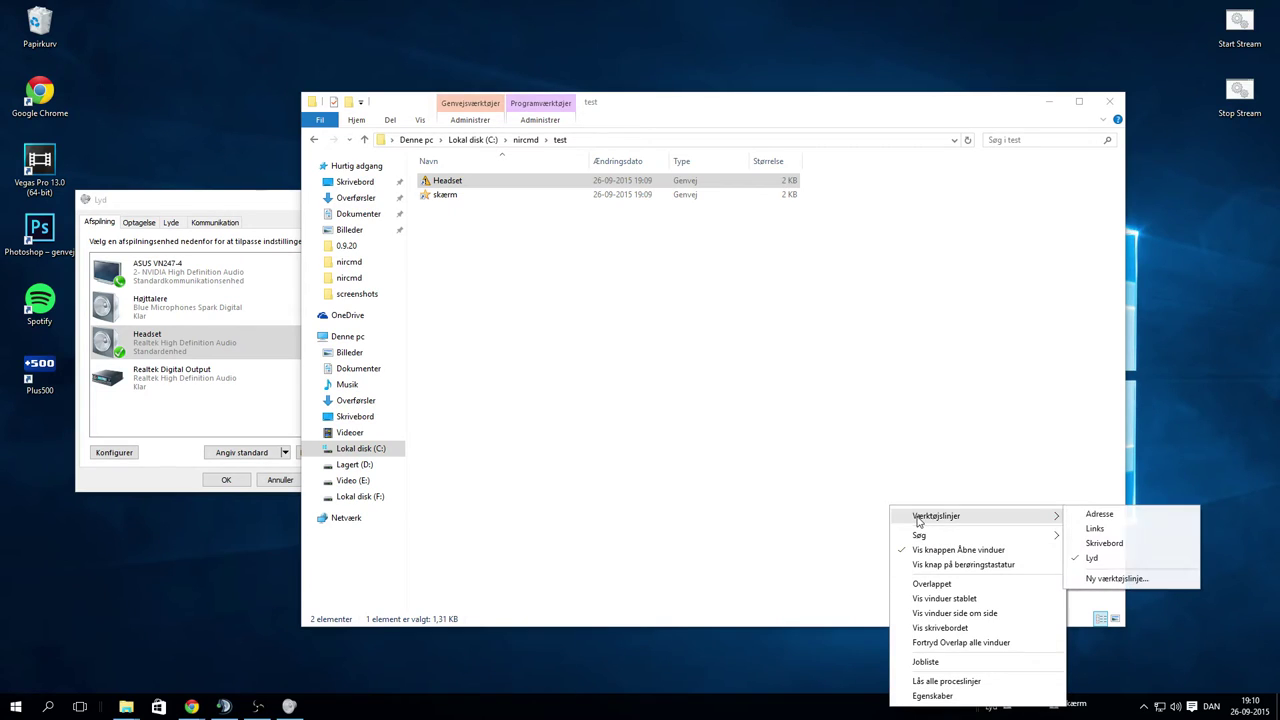
pyautogui.click(1108, 579)
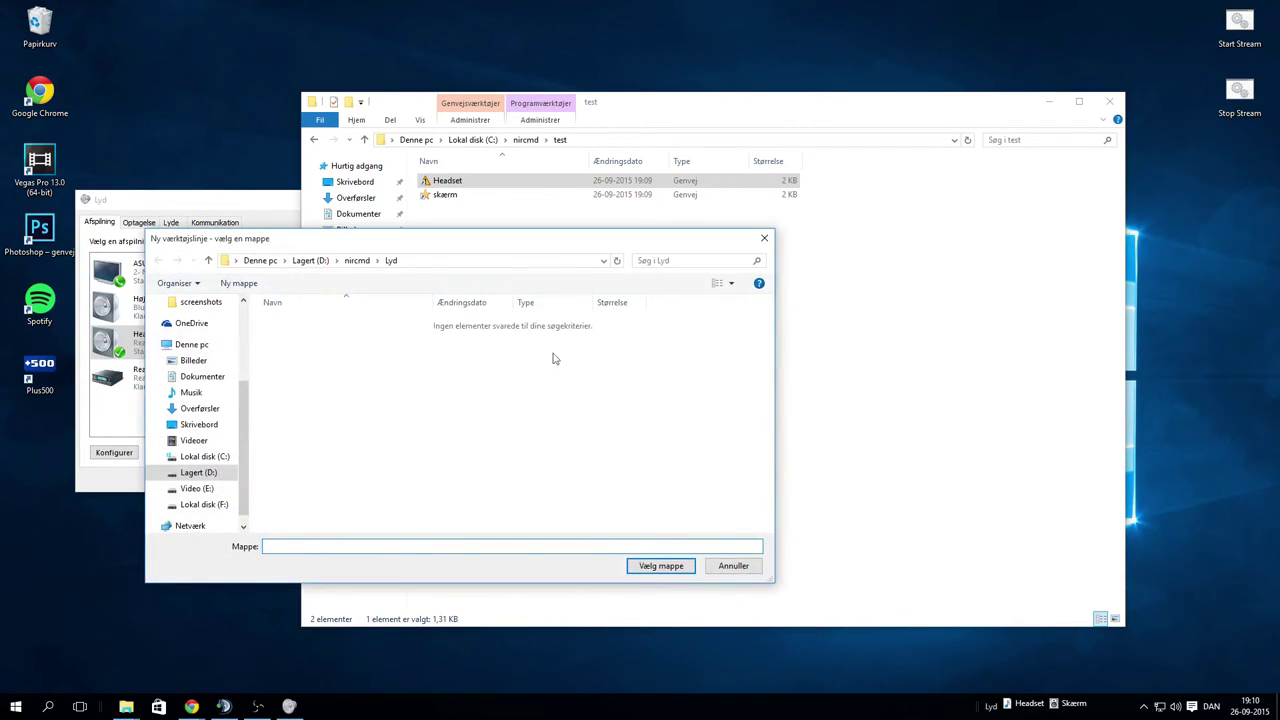
pyautogui.moveTo(368, 249); pyautogui.dragTo(634, 249)
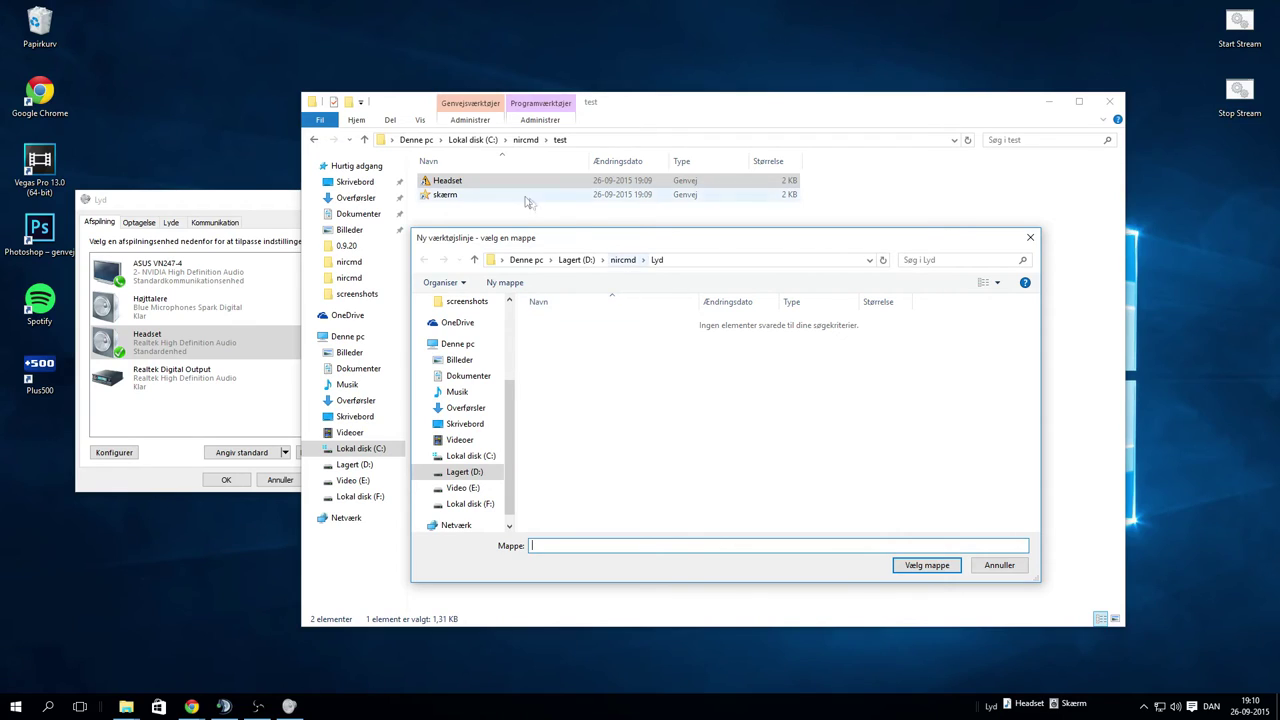
pyautogui.click(455, 458)
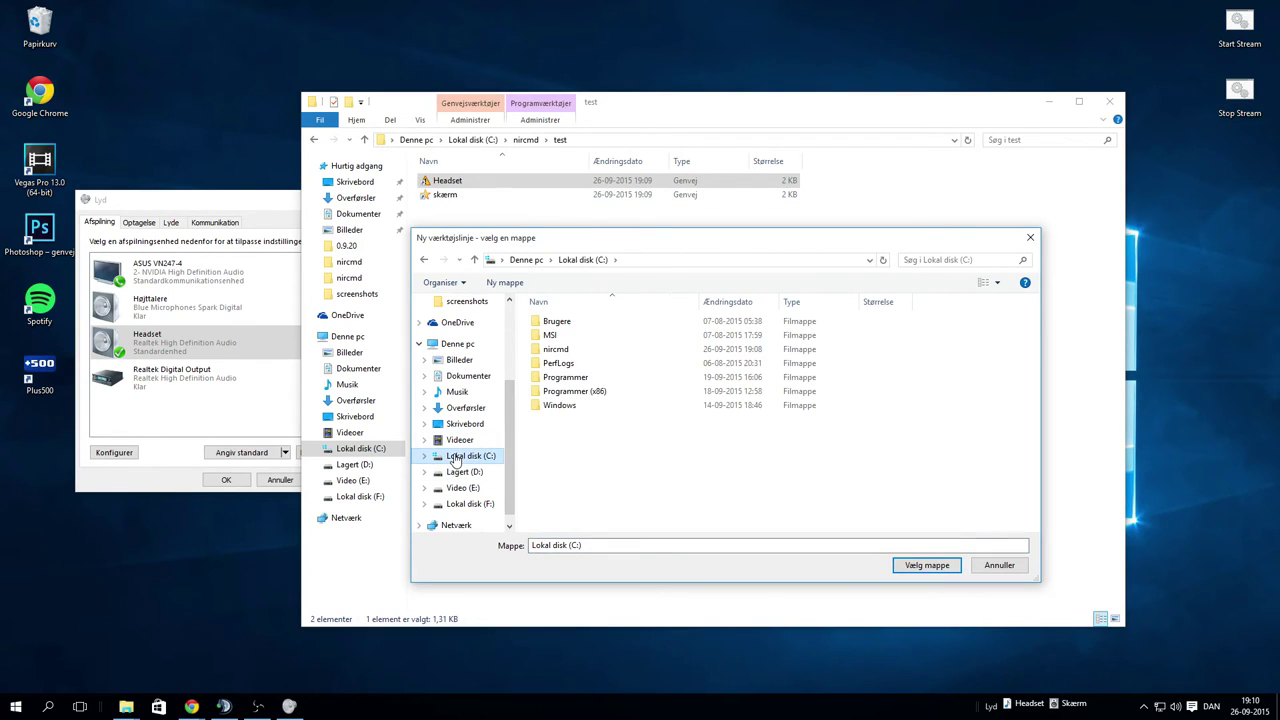
pyautogui.doubleClick(554, 352)
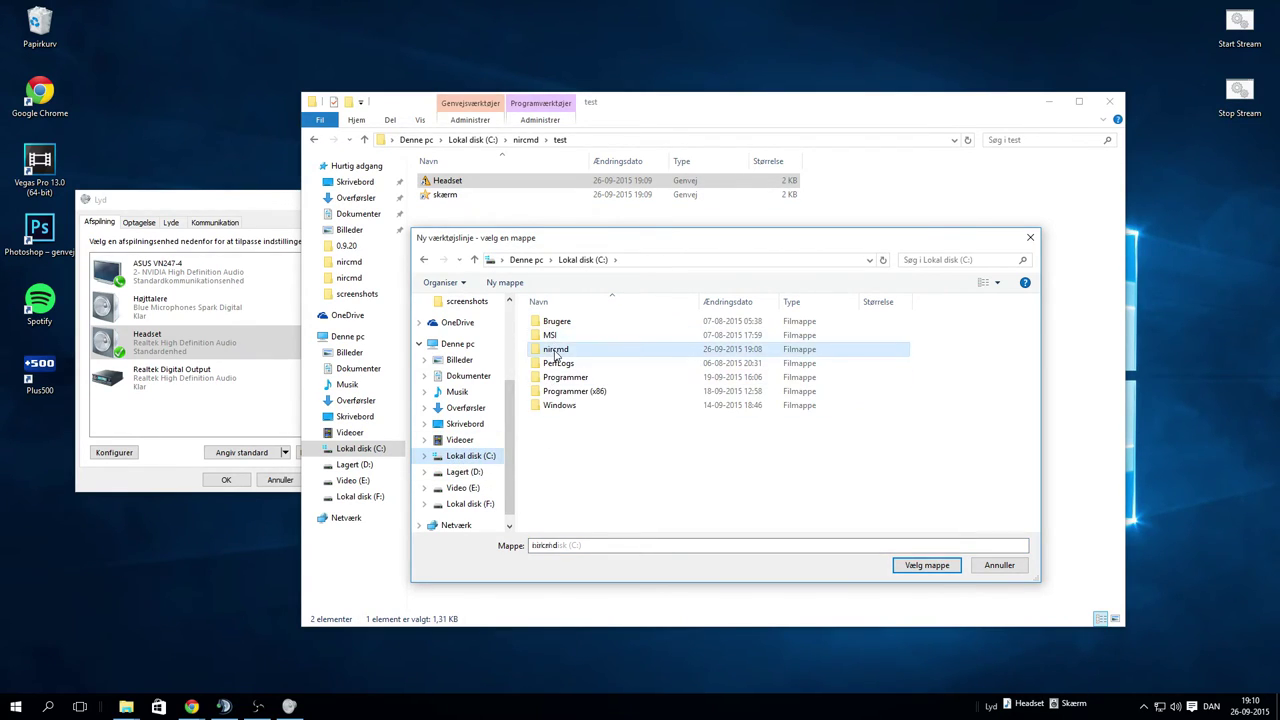
pyautogui.click(552, 328)
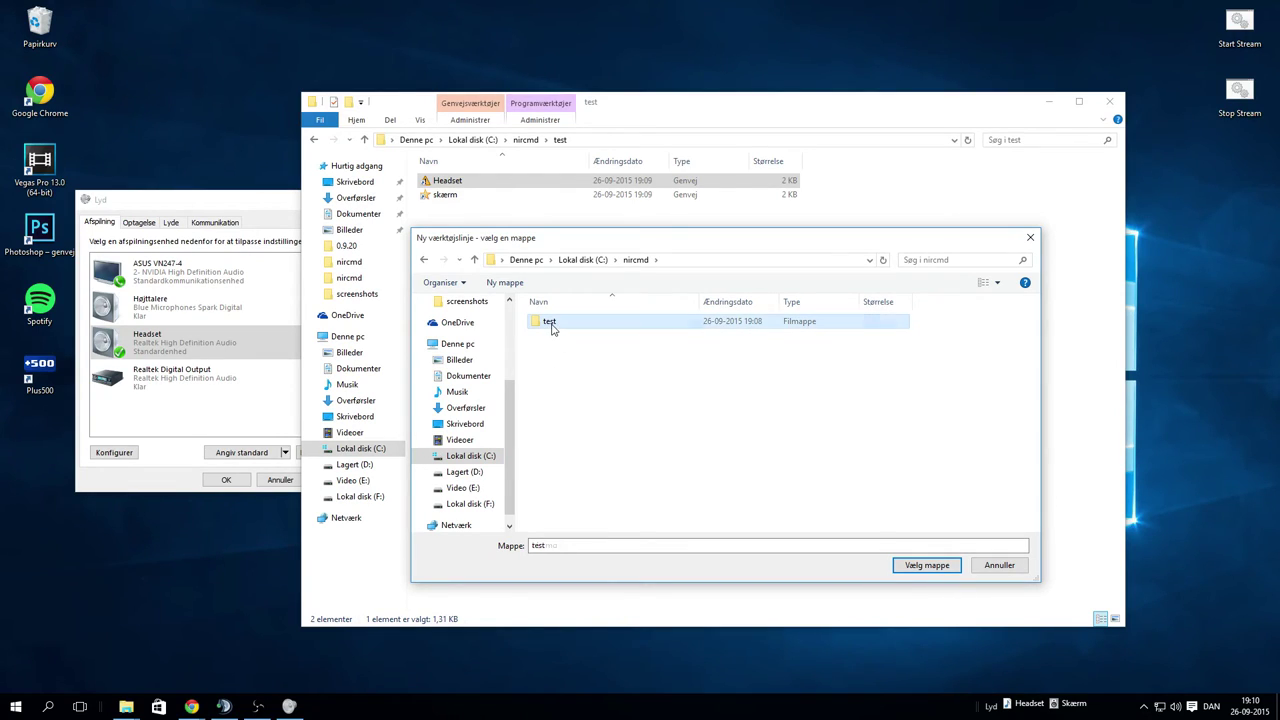
pyautogui.click(918, 567)
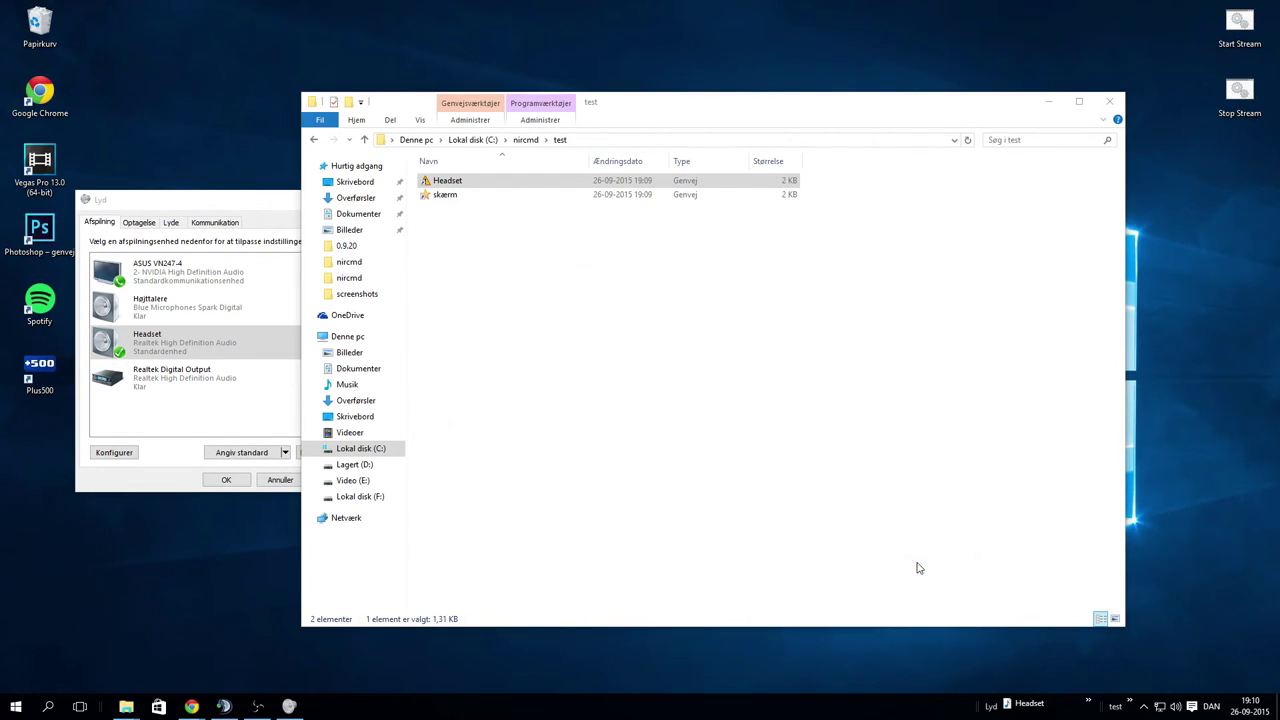
# Widen the test toolbar to expose both shortcuts, hide its title and fit its width to the Headset and skærm shortcuts
pyautogui.moveTo(1098, 710); pyautogui.dragTo(733, 710)
pyautogui.moveTo(1037, 707); pyautogui.dragTo(936, 708)
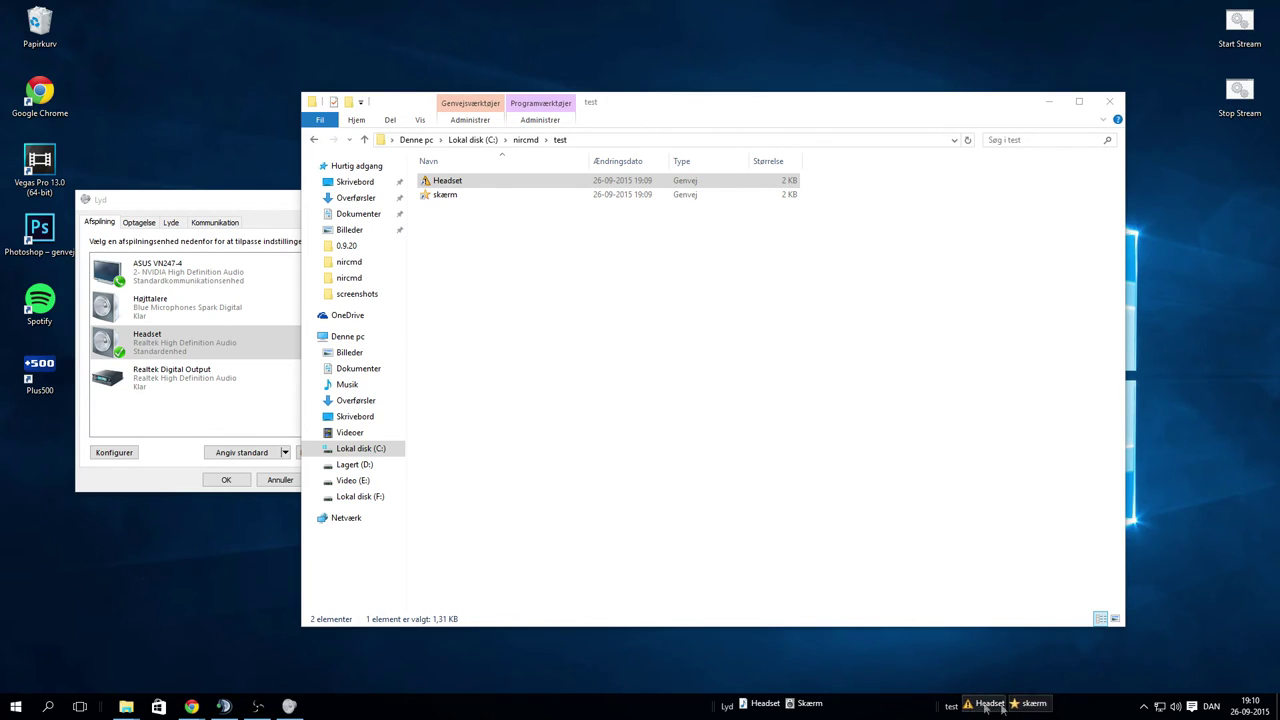
pyautogui.rightClick(945, 708)
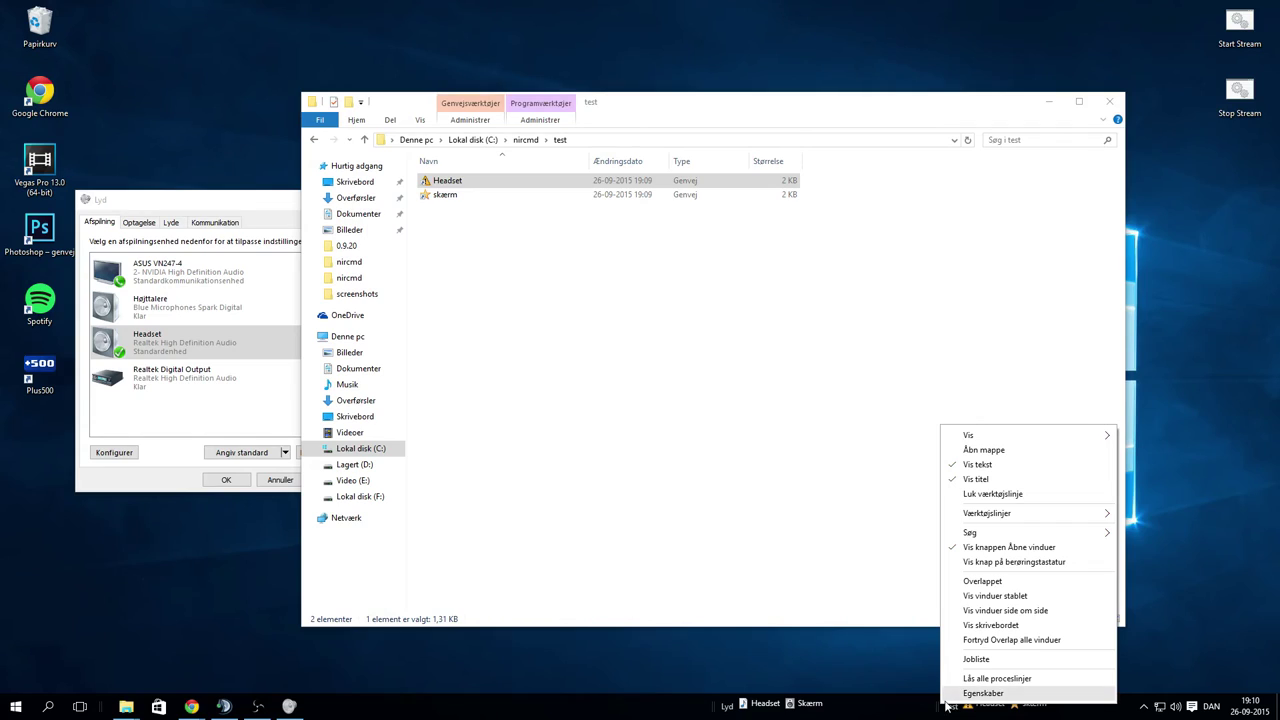
pyautogui.click(988, 480)
pyautogui.rightClick(936, 705)
pyautogui.click(988, 484)
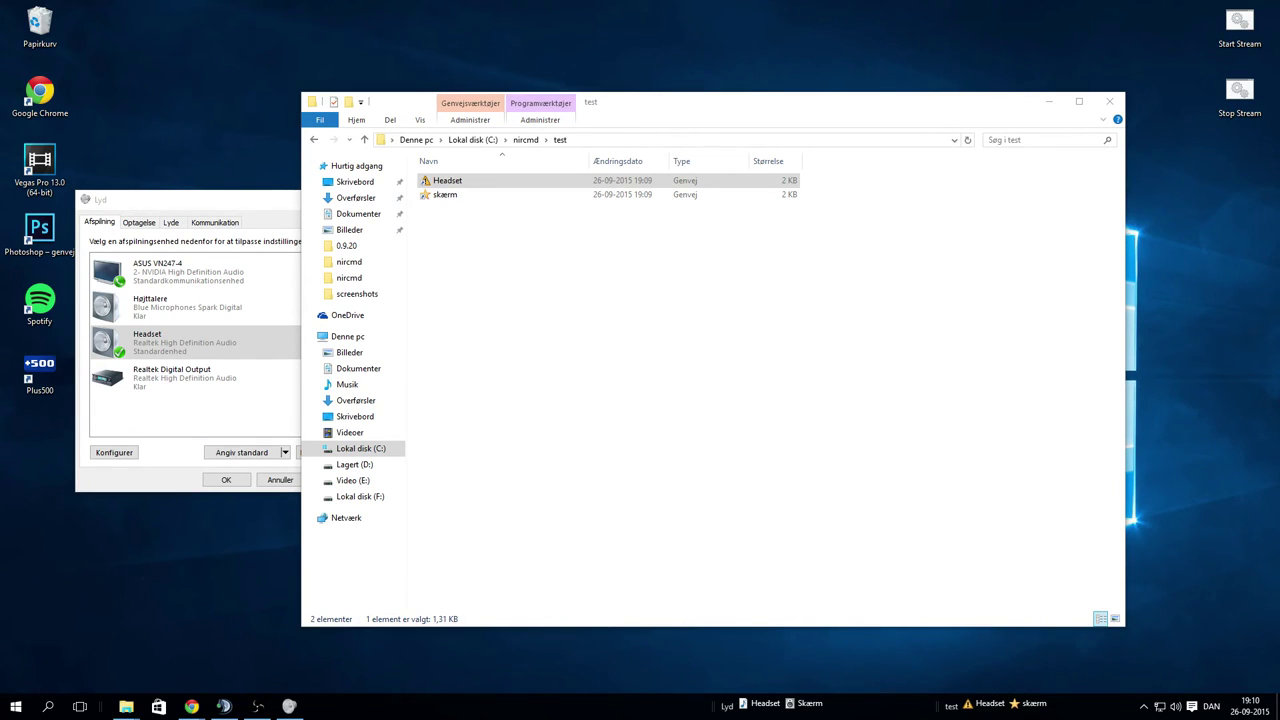
pyautogui.rightClick(936, 705)
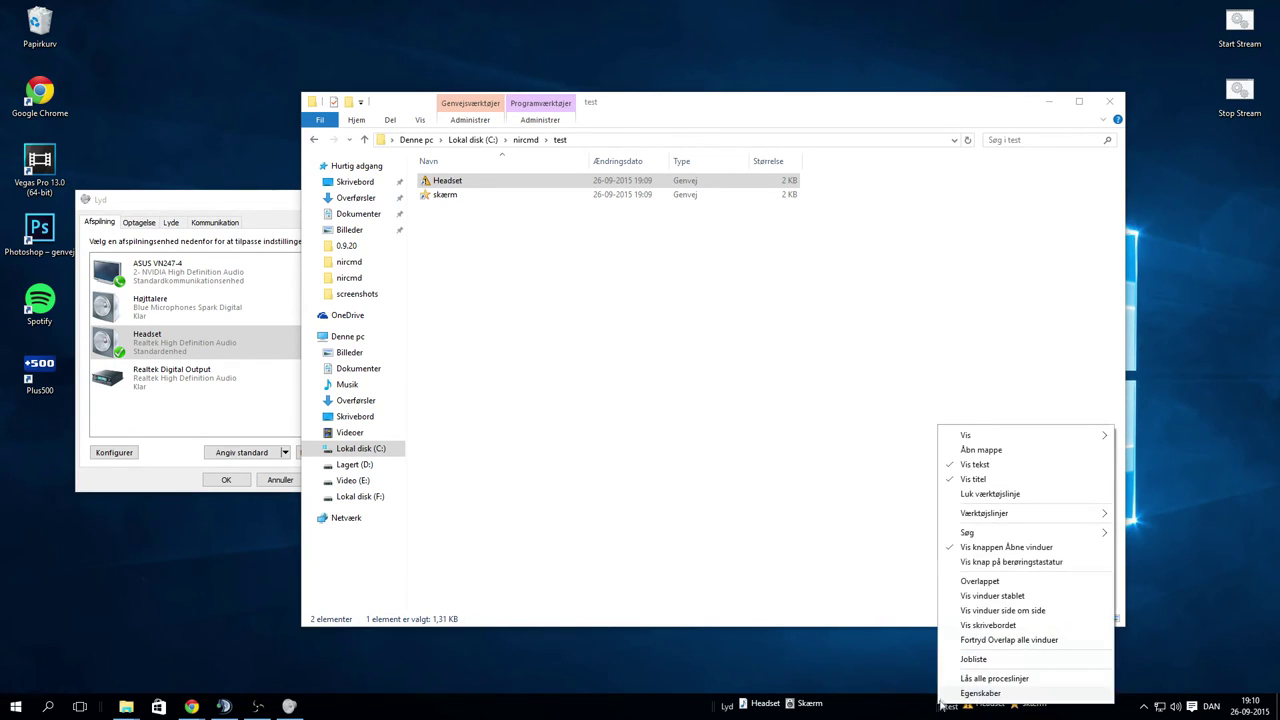
pyautogui.click(982, 479)
pyautogui.moveTo(932, 712); pyautogui.dragTo(1024, 710)
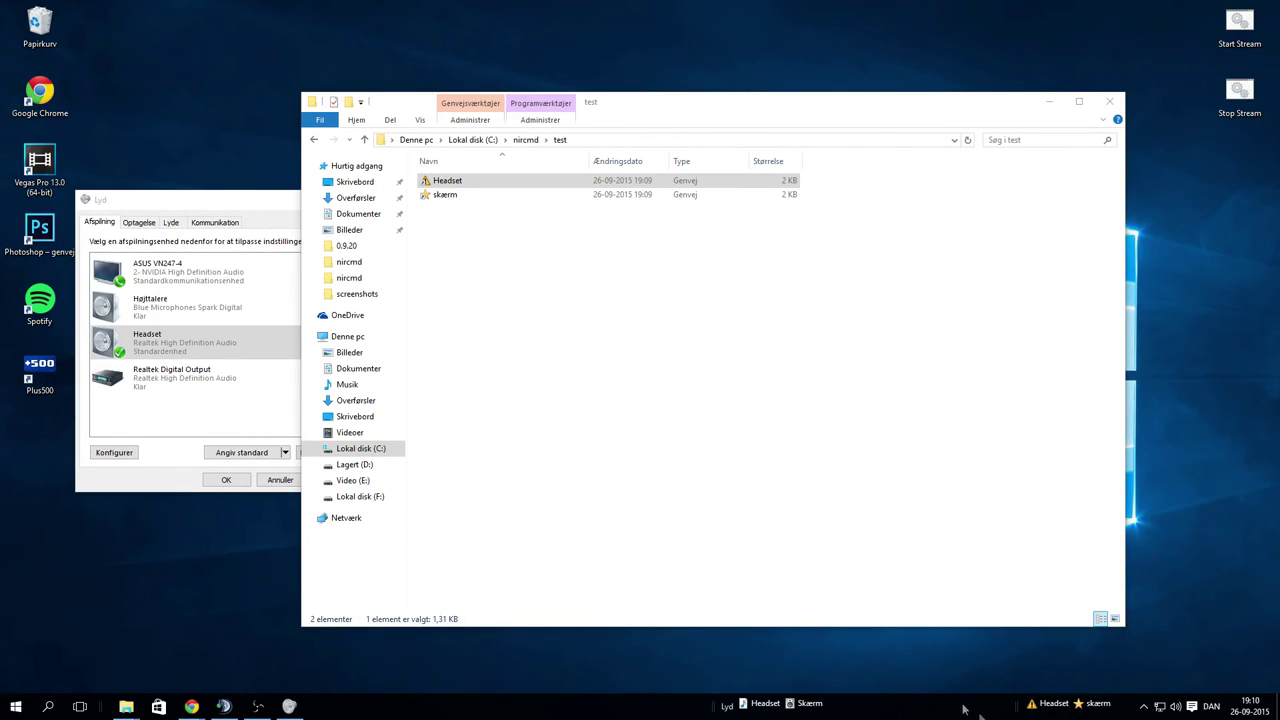
# Hide the title and text labels of the Lyd toolbar and shrink it to its two icons
pyautogui.rightClick(721, 710)
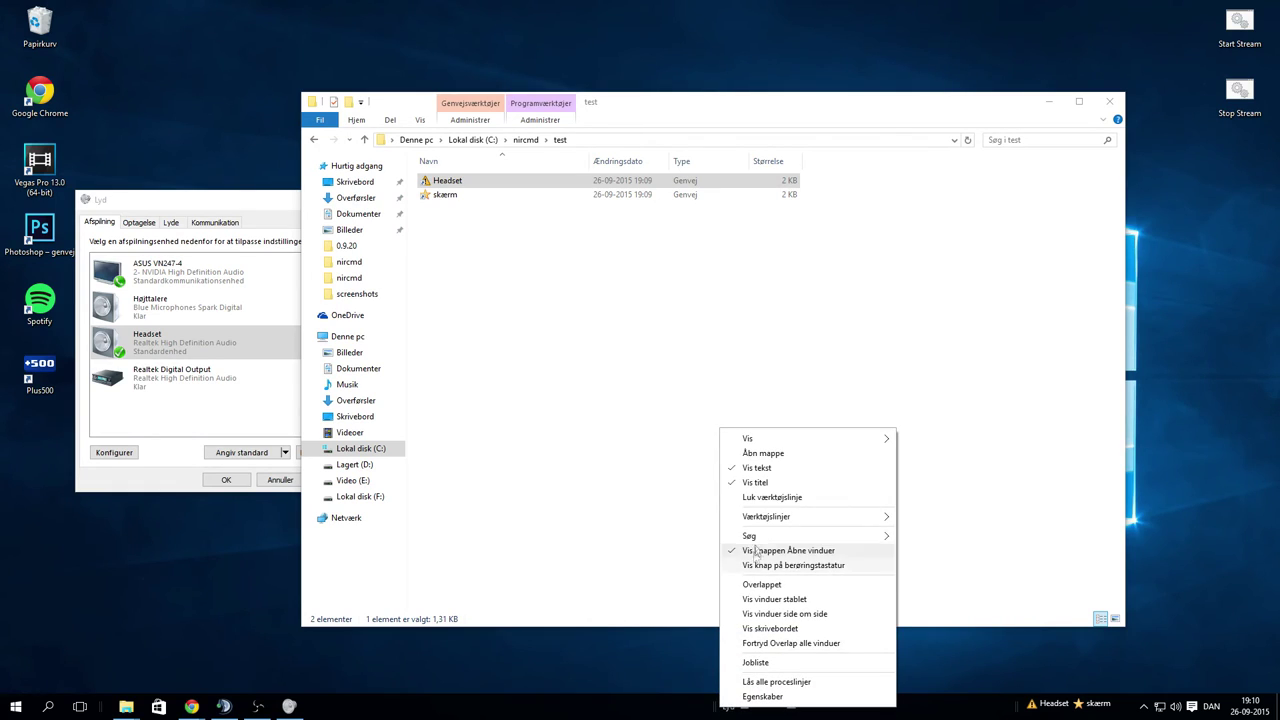
pyautogui.click(752, 485)
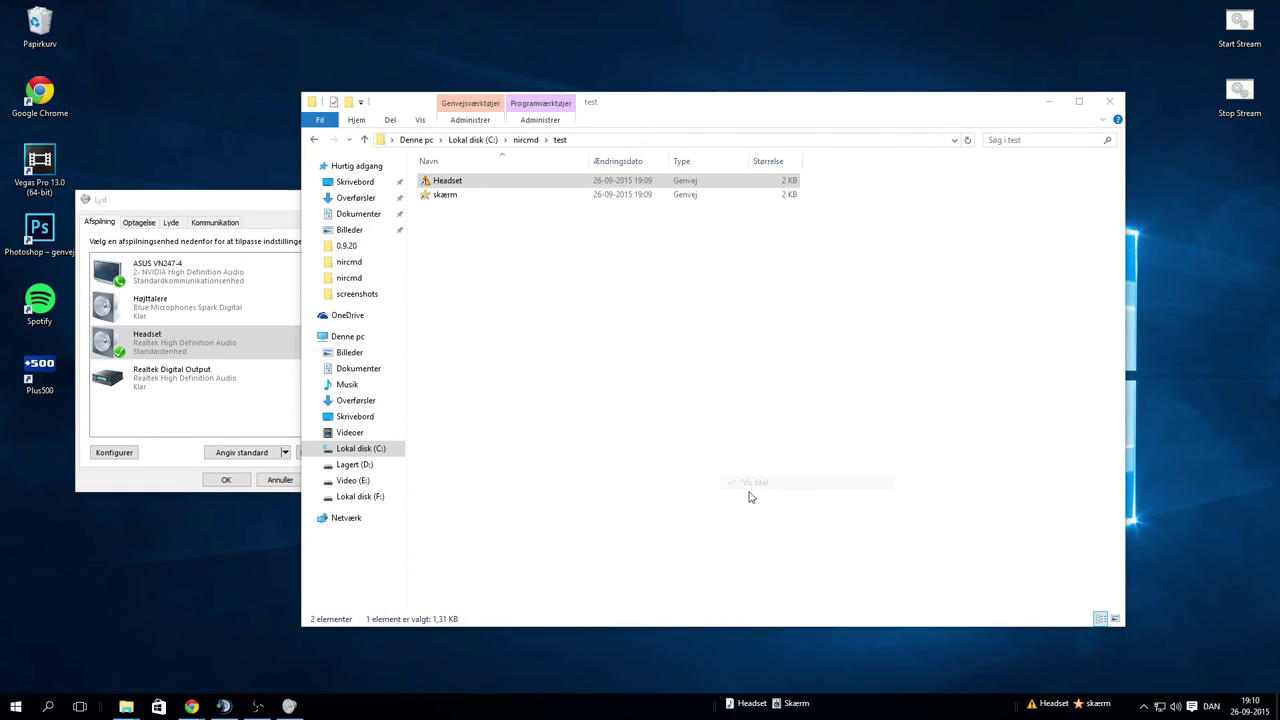
pyautogui.rightClick(716, 709)
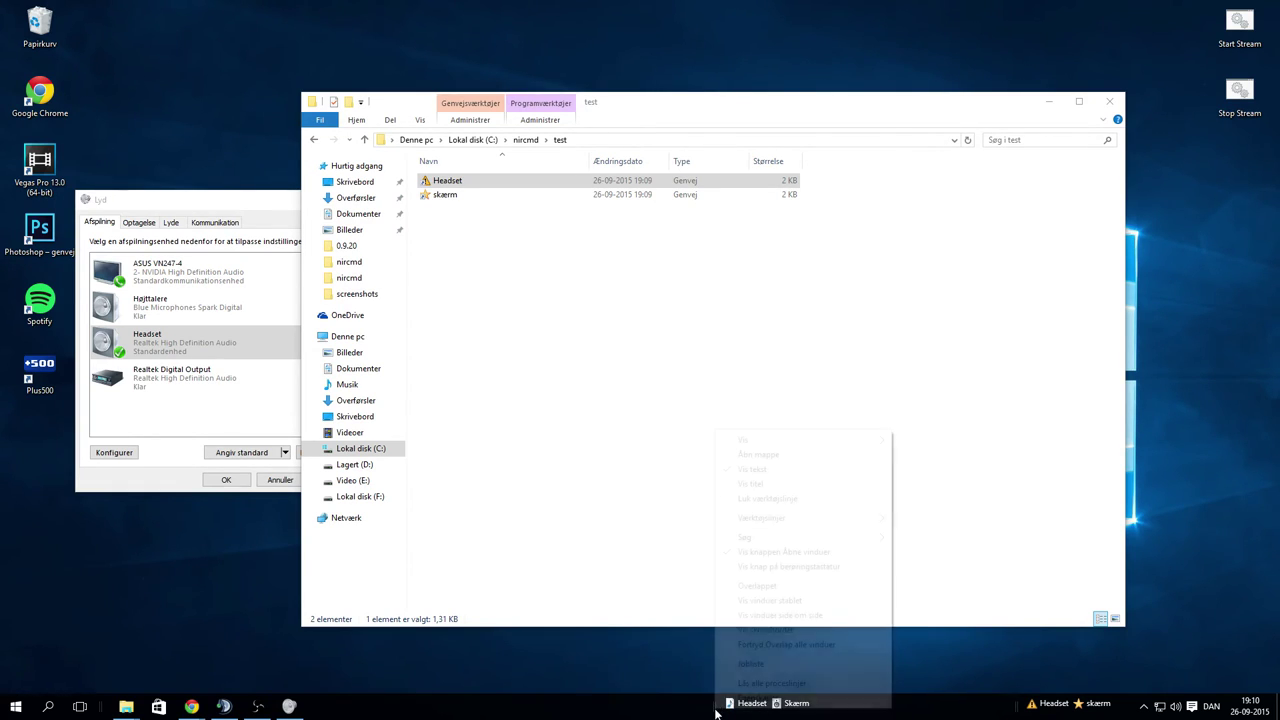
pyautogui.click(742, 470)
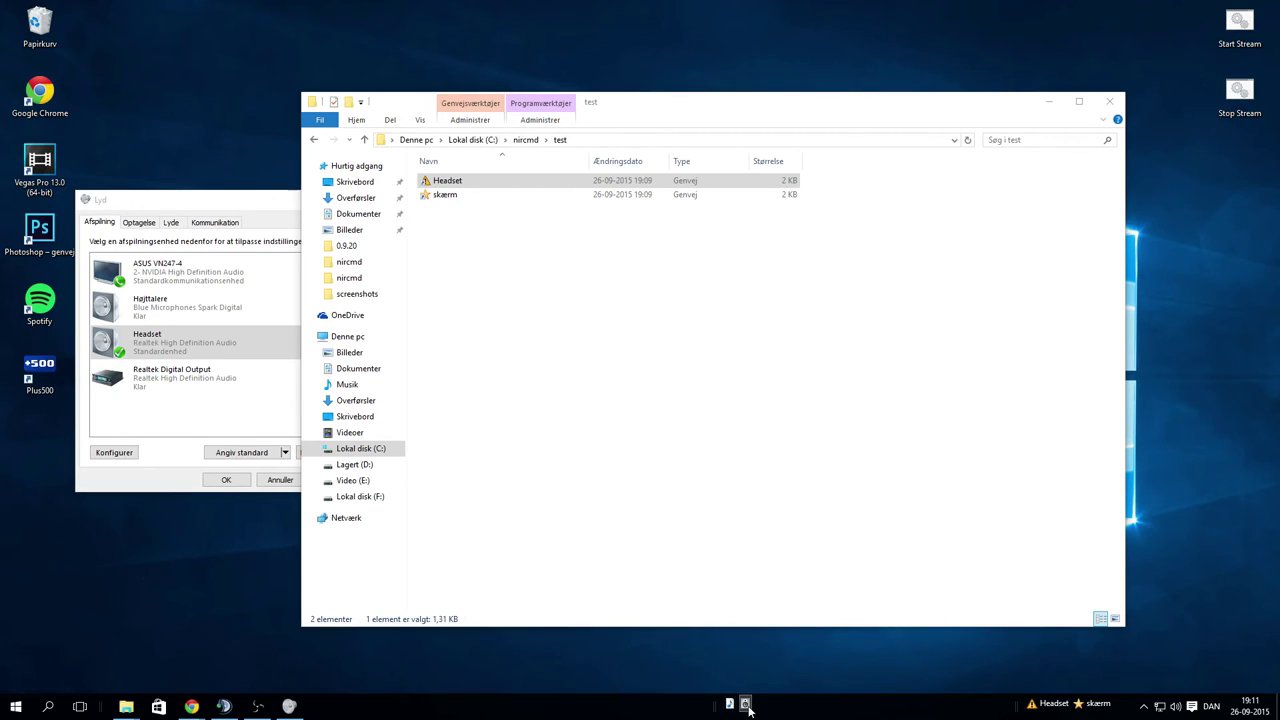
pyautogui.moveTo(714, 710); pyautogui.dragTo(916, 710)
# Hide the test toolbar's text labels, shrink it to its two icons and tighten the Lyd toolbar beside it
pyautogui.rightClick(1020, 706)
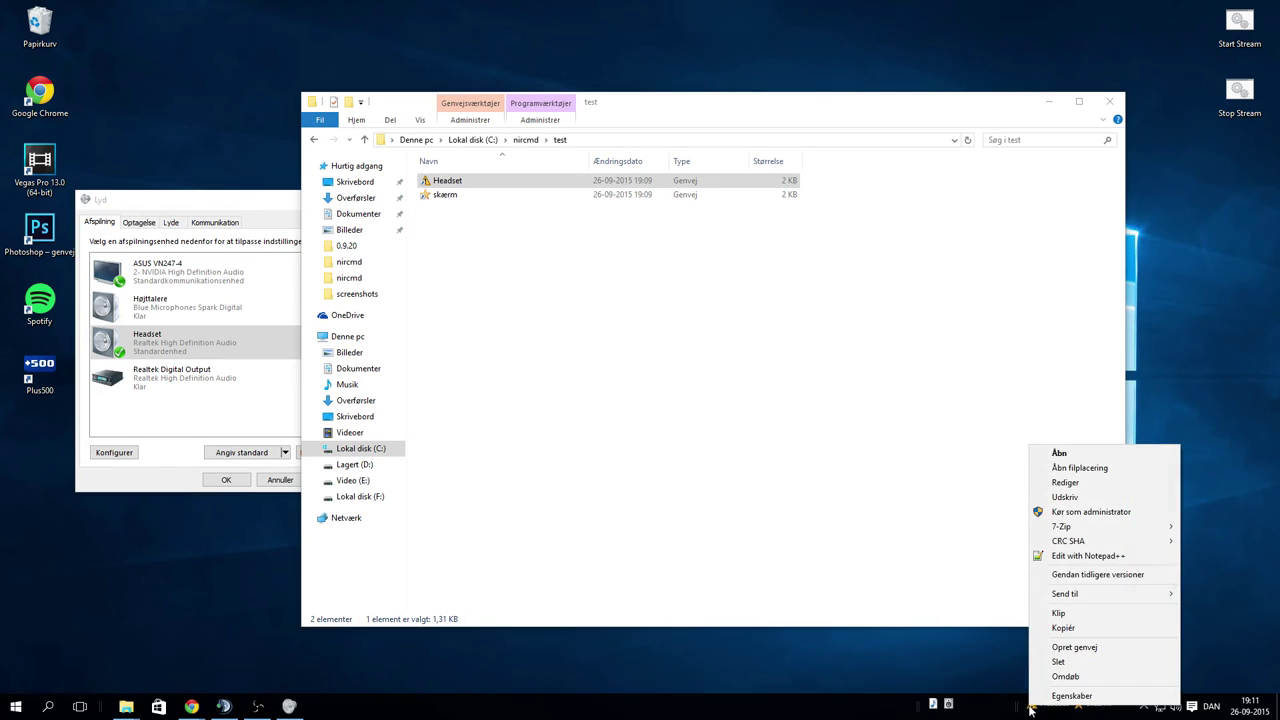
pyautogui.rightClick(1018, 708)
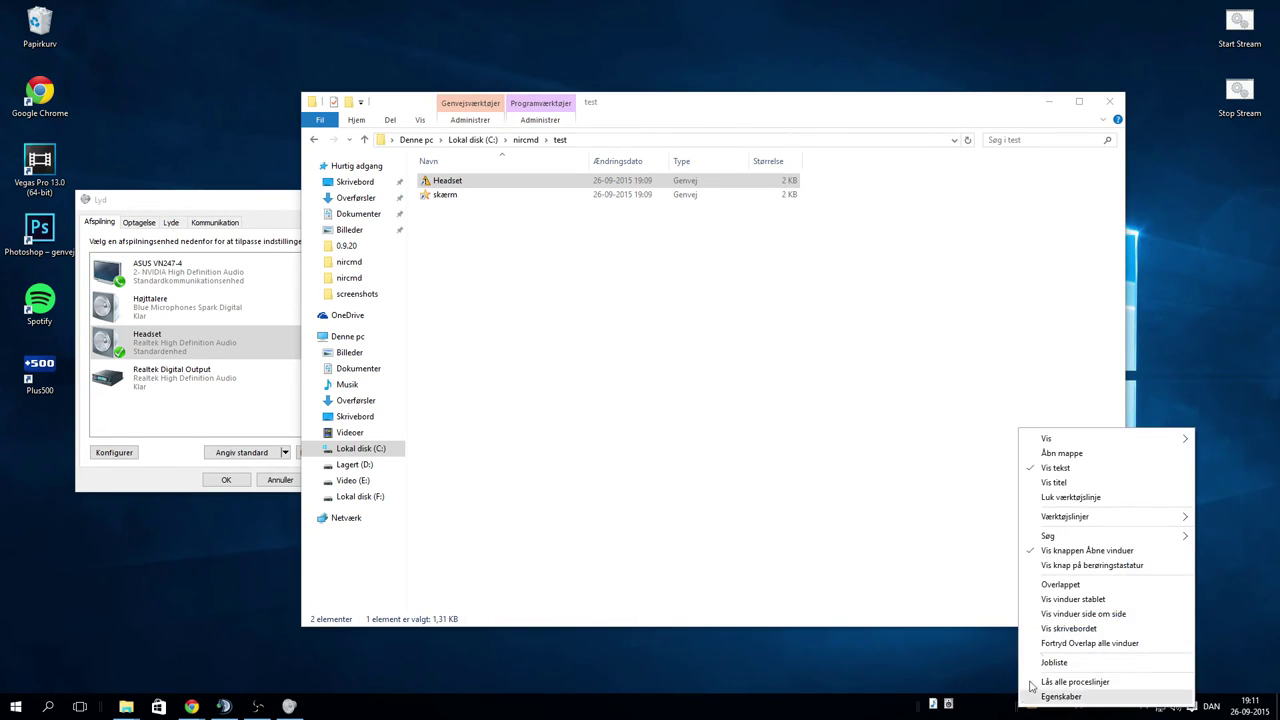
pyautogui.click(1060, 468)
pyautogui.moveTo(1017, 707); pyautogui.dragTo(1096, 708)
pyautogui.moveTo(916, 707); pyautogui.dragTo(1040, 707)
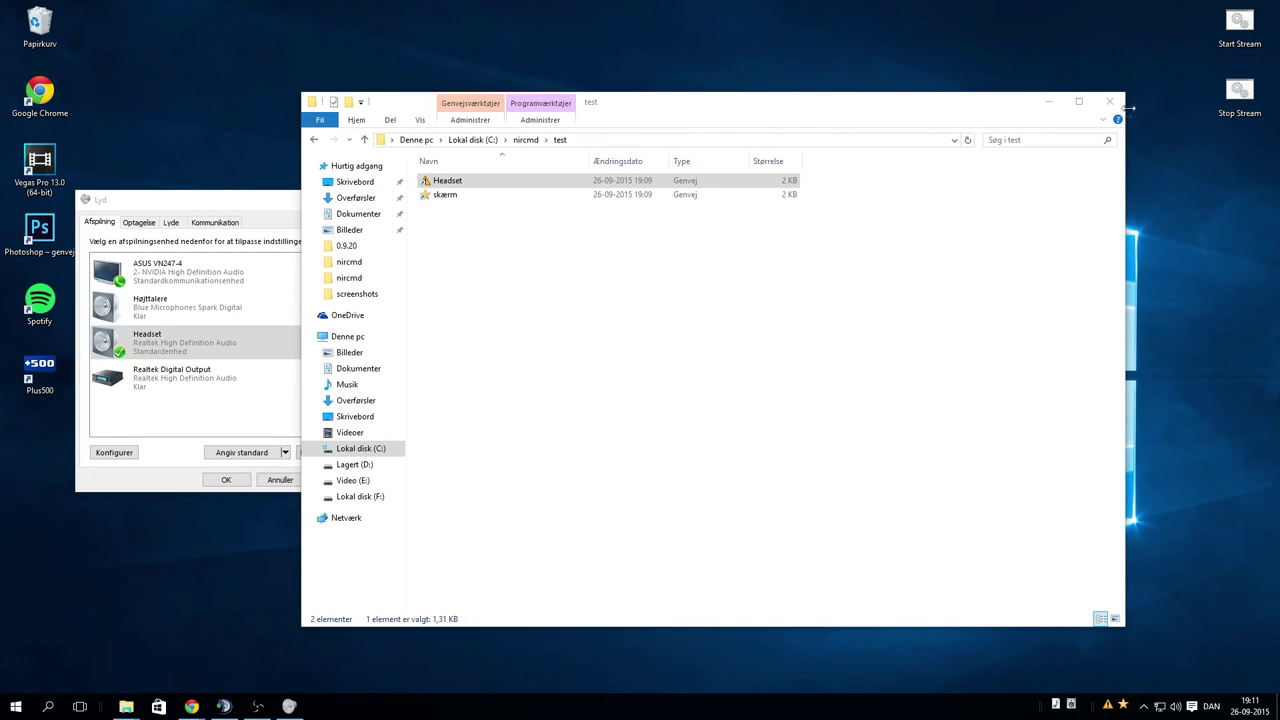
# Close the test folder window, move the Lyd window clear, and test the taskbar's skærm and Headset shortcuts against its device list
pyautogui.click(1109, 101)
pyautogui.moveTo(288, 212); pyautogui.dragTo(1033, 242)
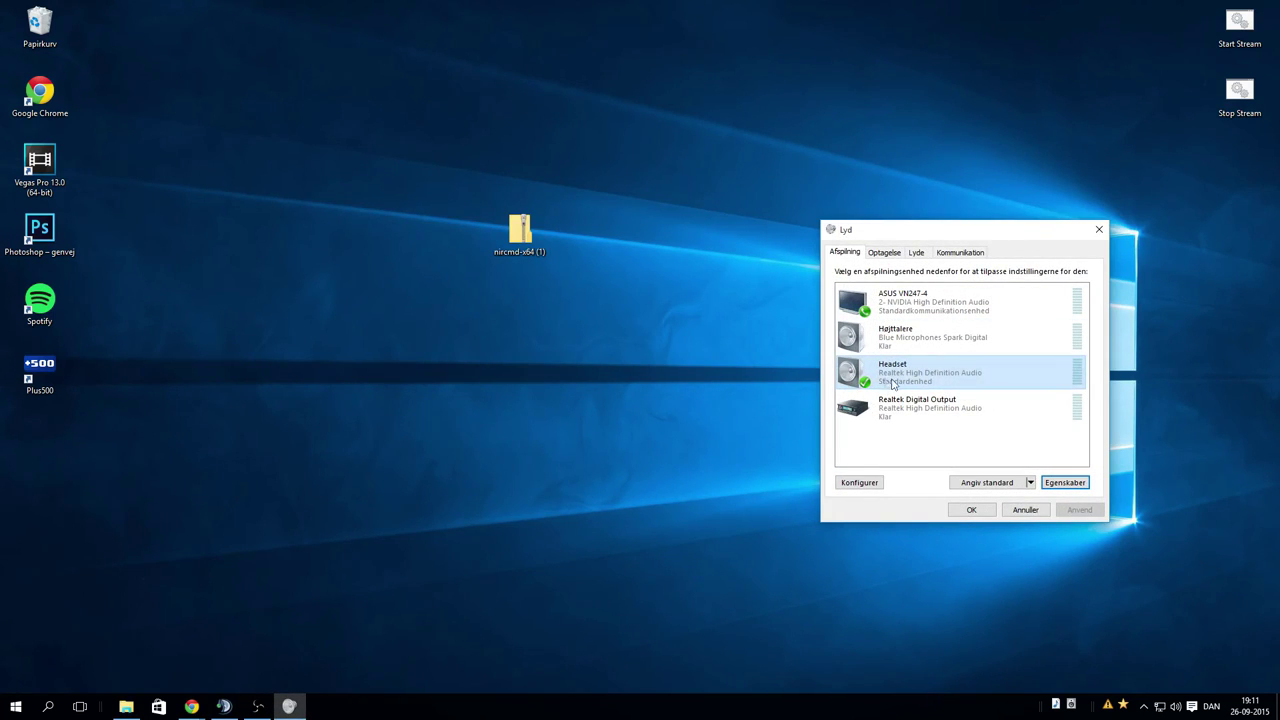
pyautogui.click(1122, 707)
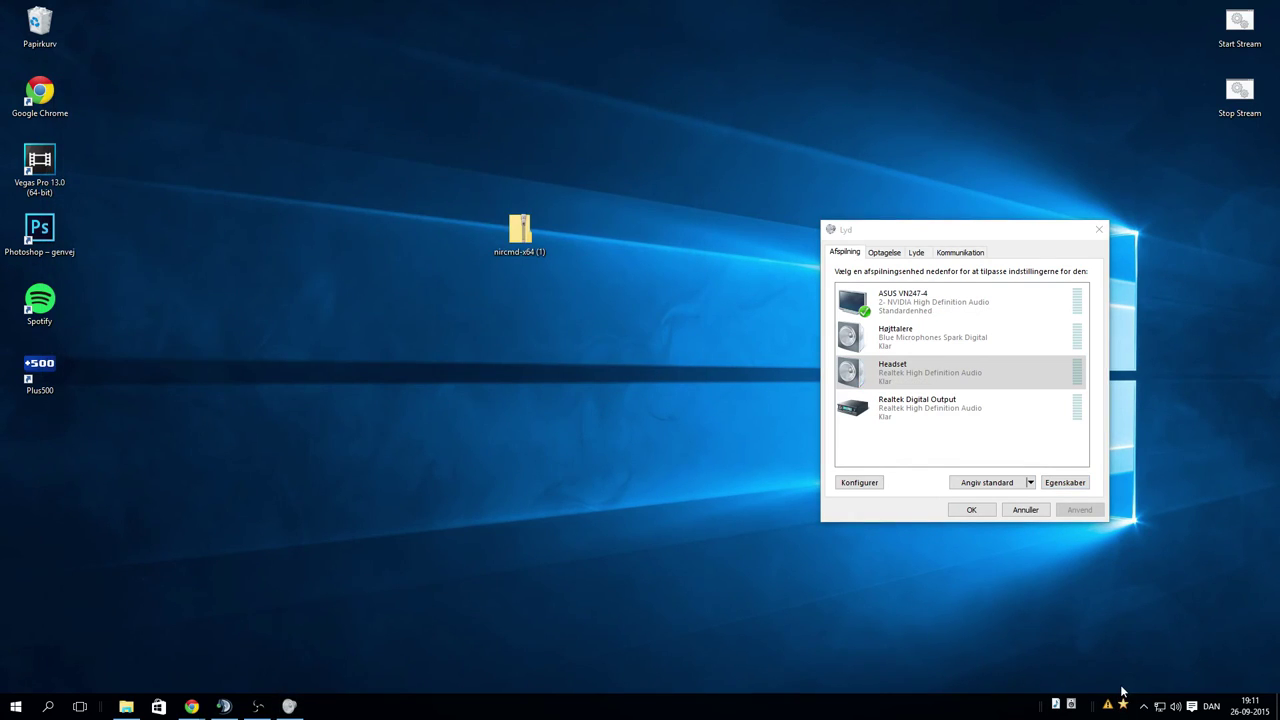
pyautogui.click(1108, 707)
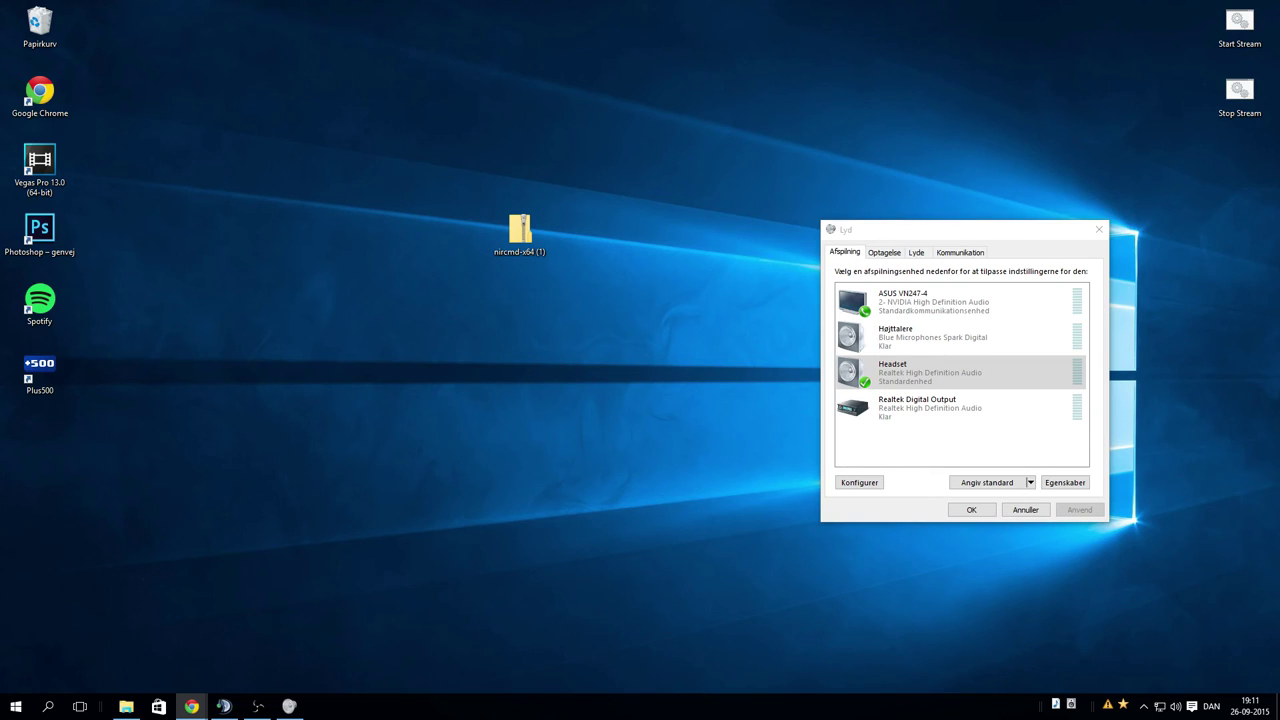
# Cancel the Lyd dialog and run the skærm and Headset shortcuts once more from the taskbar
pyautogui.click(1025, 509)
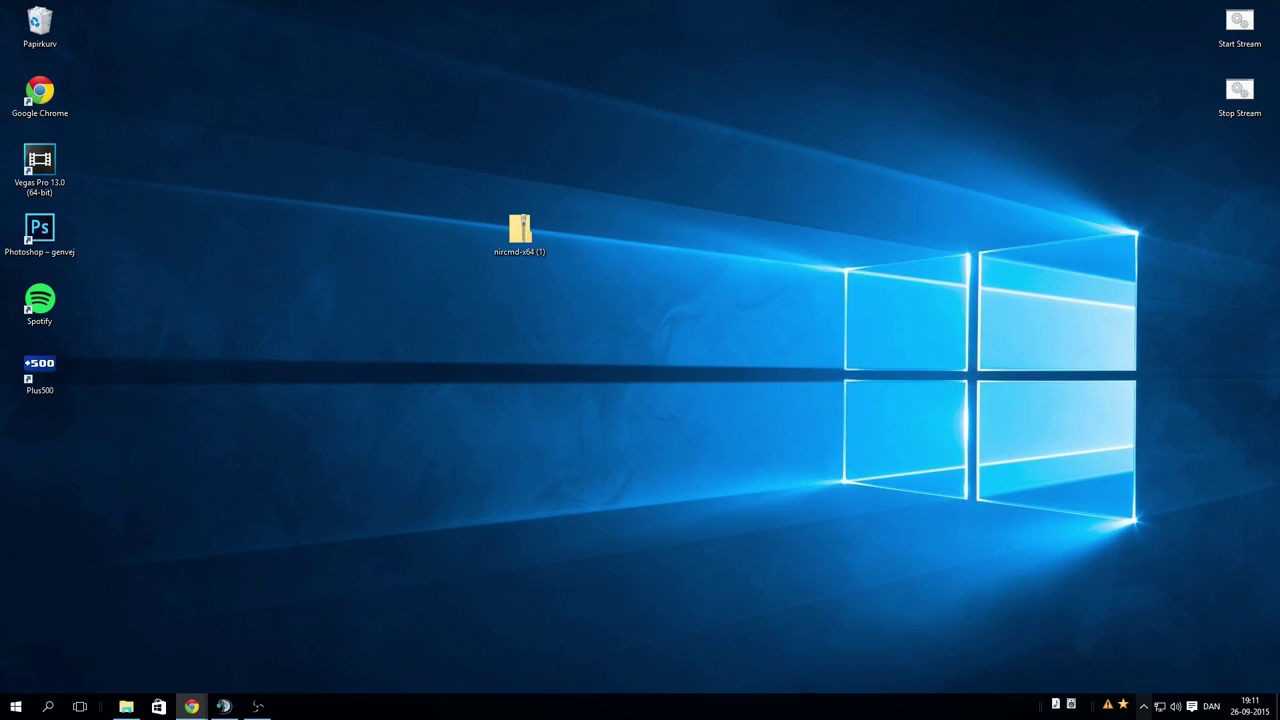
pyautogui.click(1123, 706)
pyautogui.click(1107, 706)
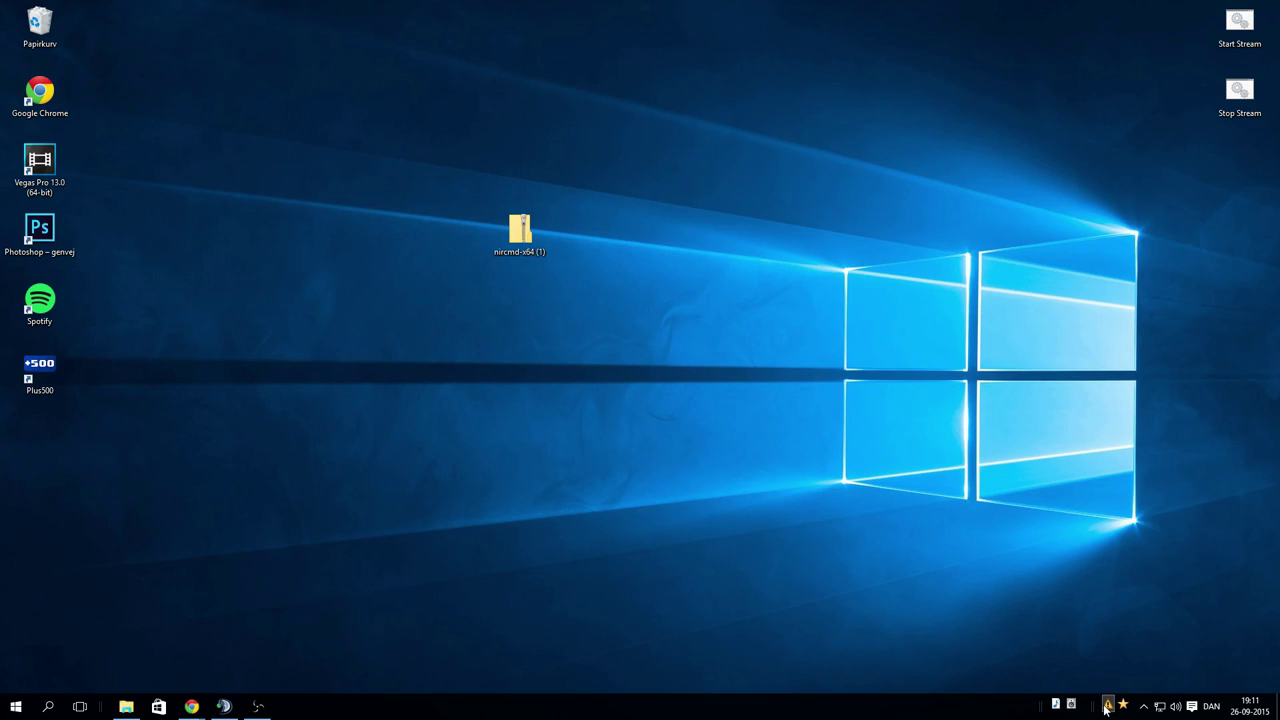